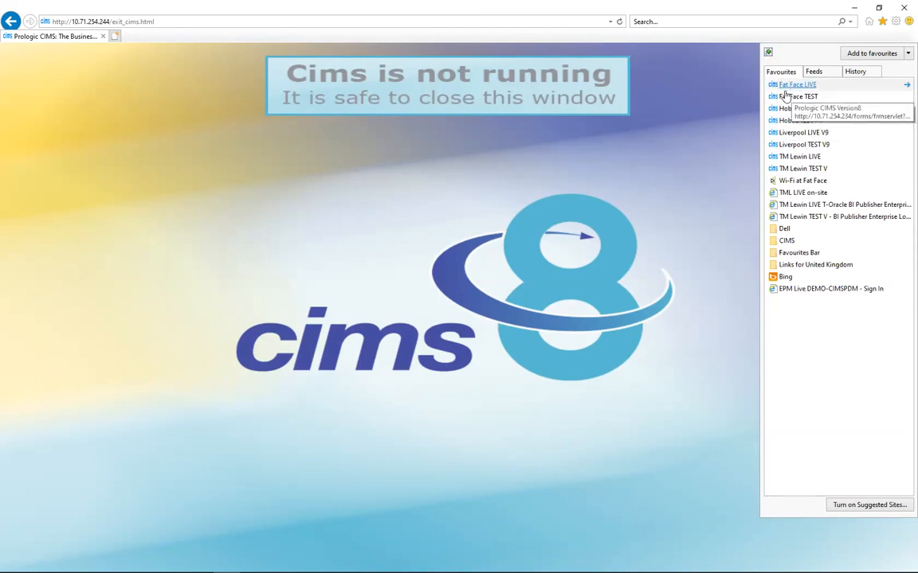
- Load the TM Lewin TEST V favourite in Internet Explorer to reach the CIMS 9 page
{"action": "left_click", "coordinate": [785, 92]}
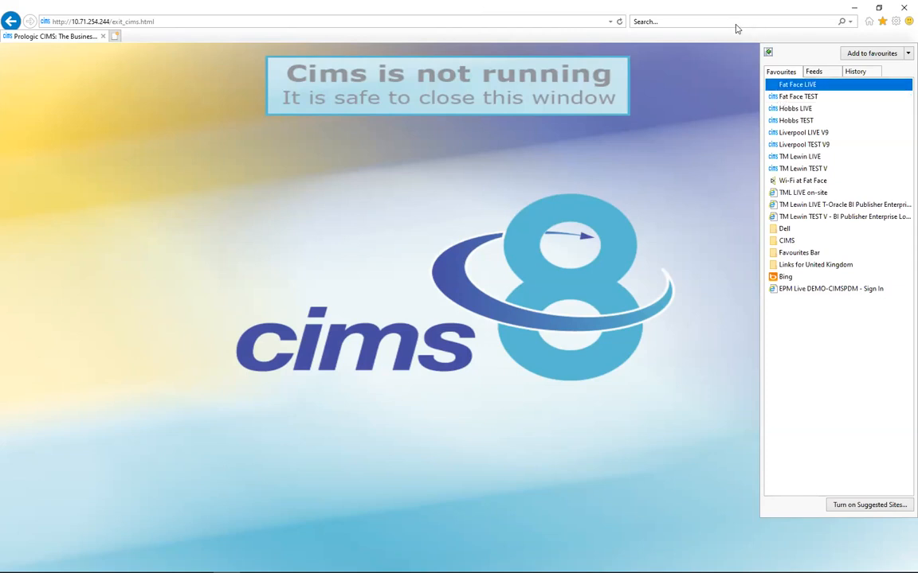
{"action": "left_click", "coordinate": [789, 174]}
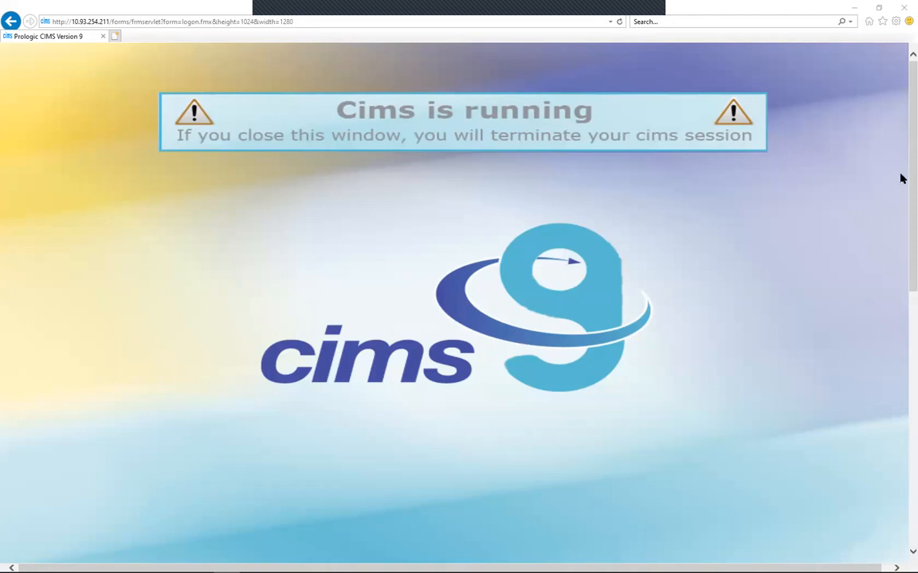
- Scroll down the 'Cims is running' page while the Java applet loads the login window
{"action": "scroll", "coordinate": [901, 201], "scroll_direction": "down", "scroll_amount": 5}
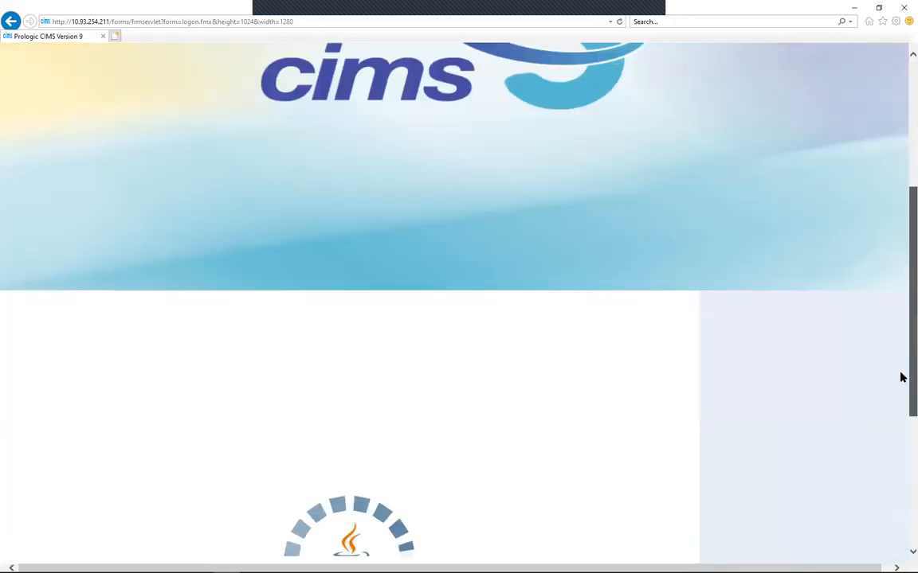
{"action": "scroll", "coordinate": [901, 377], "scroll_direction": "down", "scroll_amount": 3}
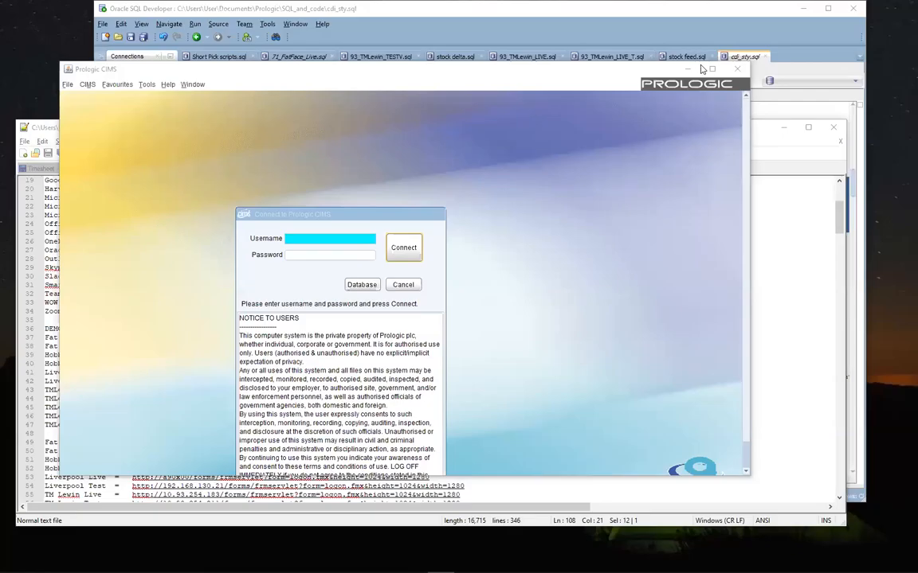
- Maximise the CIMS window and log in to database V with the admin username and password
{"action": "left_click", "coordinate": [713, 70]}
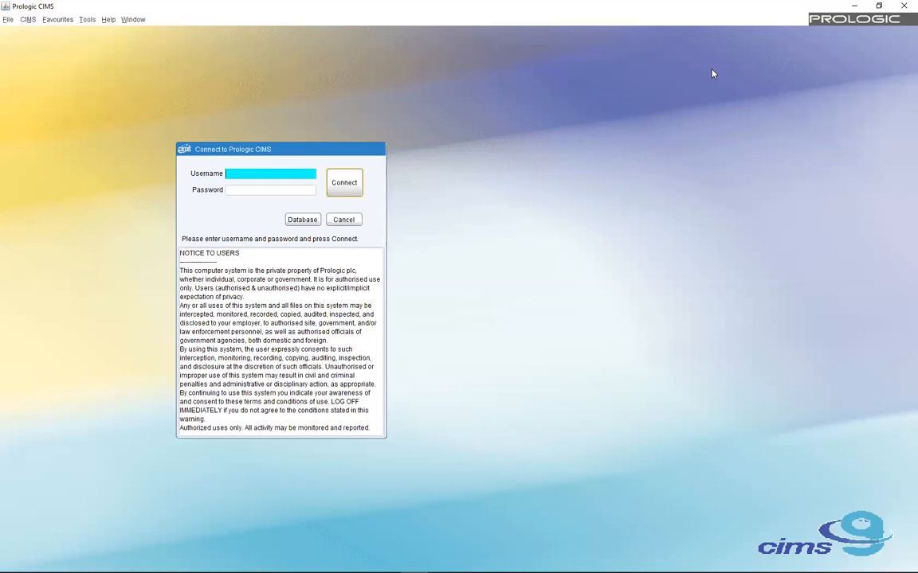
{"action": "type", "text": "DEMRK"}
{"action": "key", "text": "Tab"}
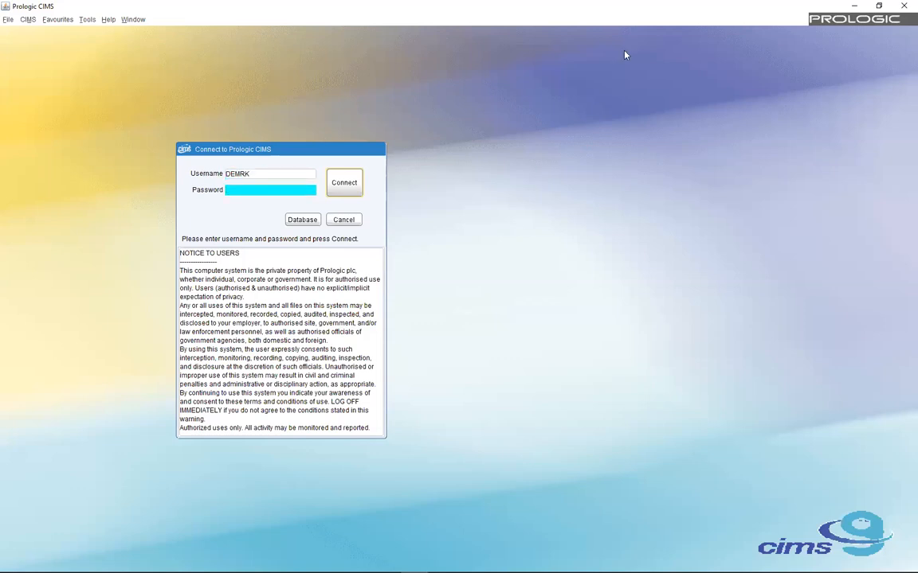
{"action": "type", "text": "***********"}
{"action": "key", "text": "Return"}
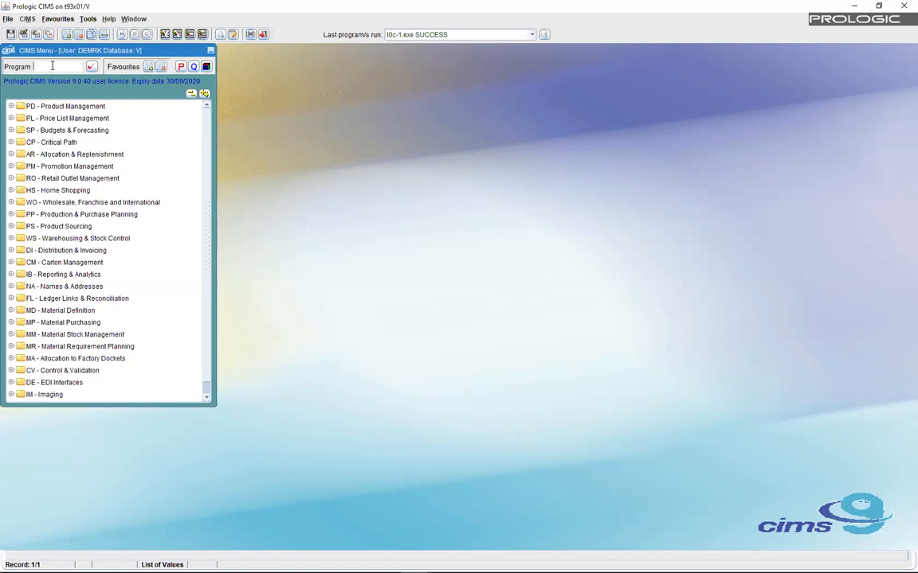
- Run the security program from the CIMS Menu's Program box to open Role Access Control
{"action": "type", "text": "sed"}
{"action": "type", "text": "urity"}
{"action": "left_click", "coordinate": [93, 67]}
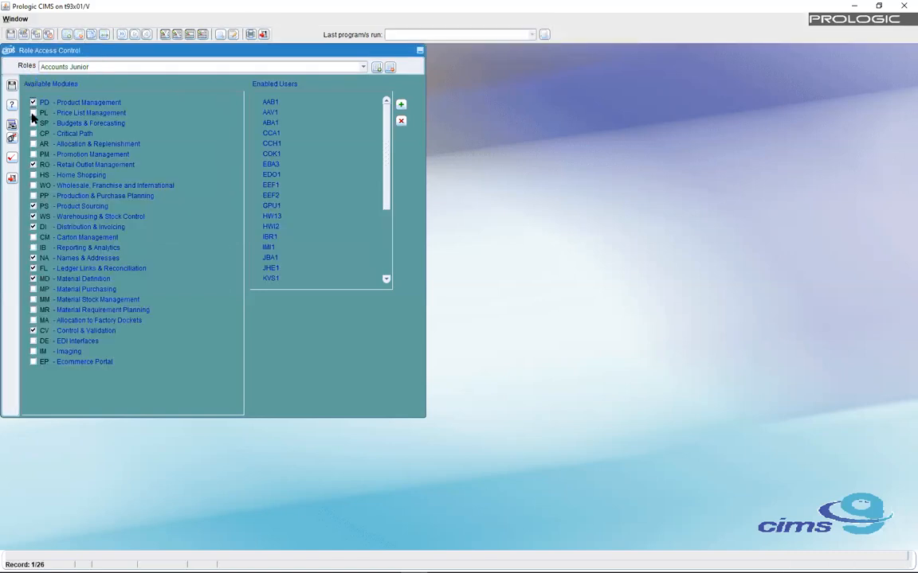
- Open User Administration, scroll the user list down to the DEM entries and select one
{"action": "left_click", "coordinate": [12, 160]}
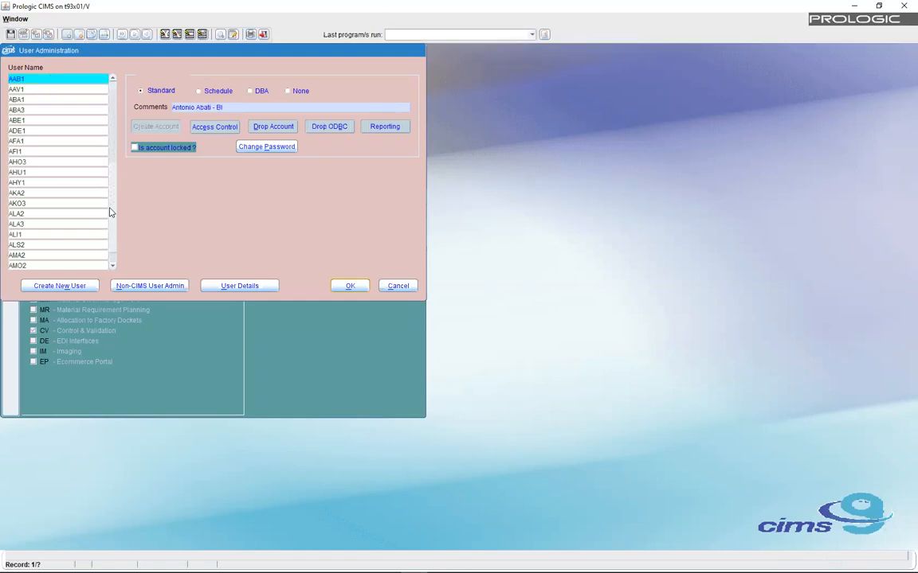
{"action": "left_click_drag", "start_coordinate": [110, 209], "coordinate": [110, 209]}
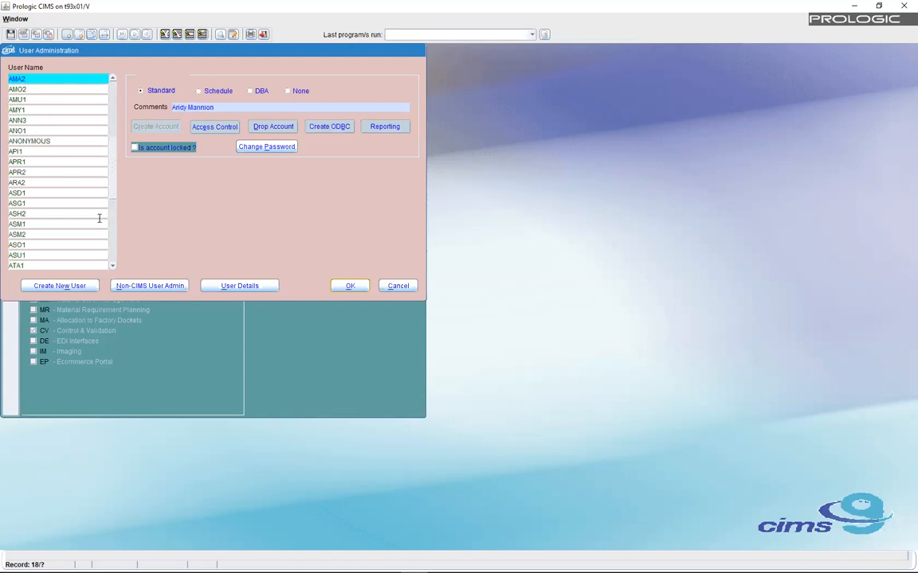
{"action": "left_click_drag", "start_coordinate": [111, 183], "coordinate": [109, 244]}
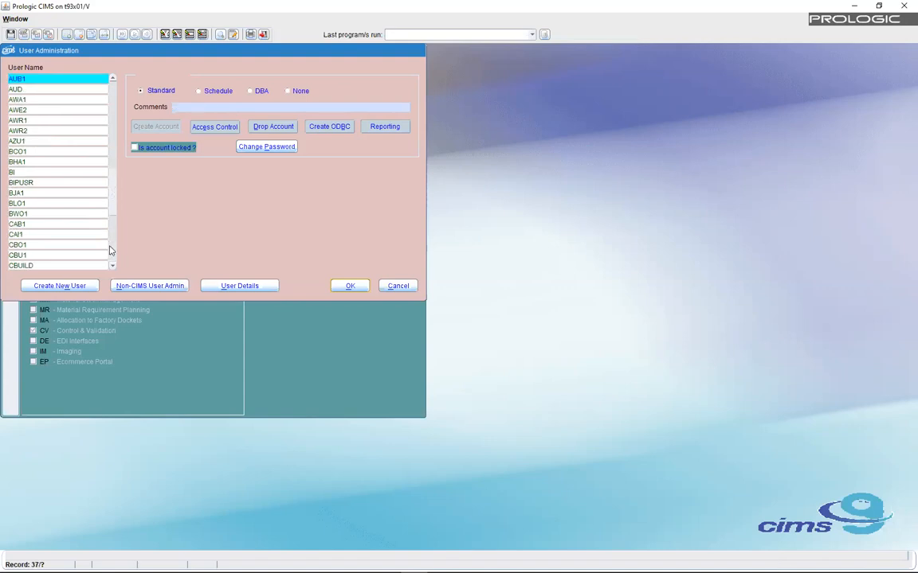
{"action": "left_click", "coordinate": [112, 257]}
{"action": "left_click", "coordinate": [111, 256]}
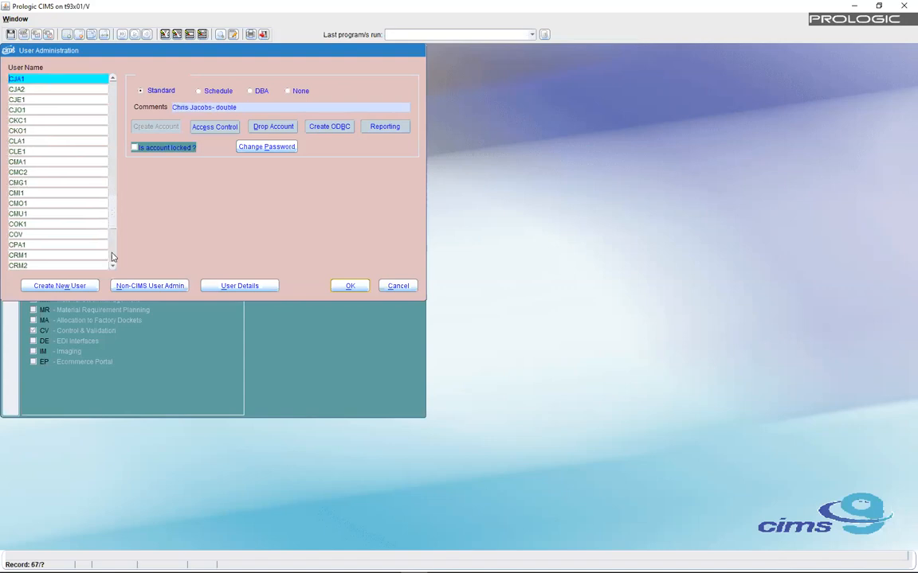
{"action": "left_click", "coordinate": [112, 256]}
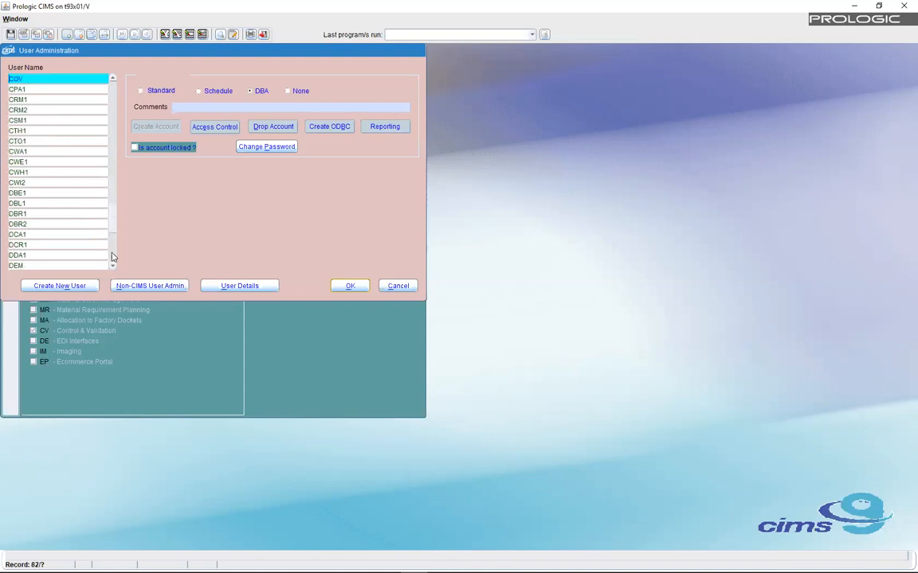
{"action": "left_click", "coordinate": [112, 256]}
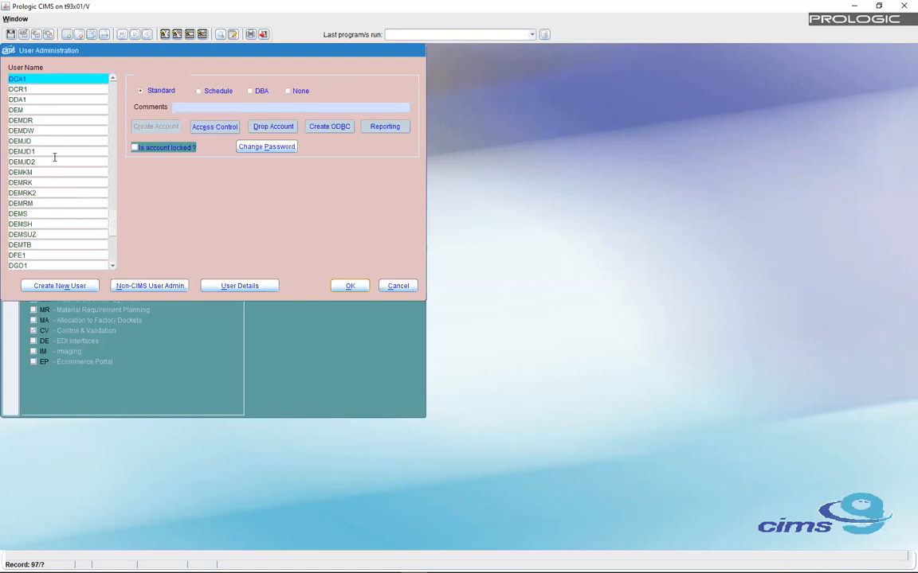
{"action": "left_click", "coordinate": [11, 130]}
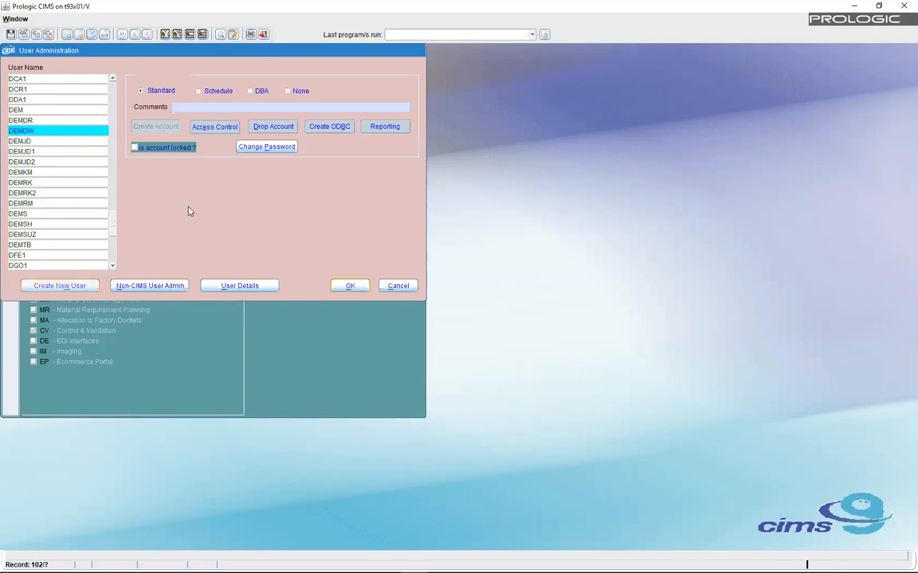
- Enter the new username and the person's full name as comment, with a DBA account type
{"action": "type", "text": "DEMAK"}
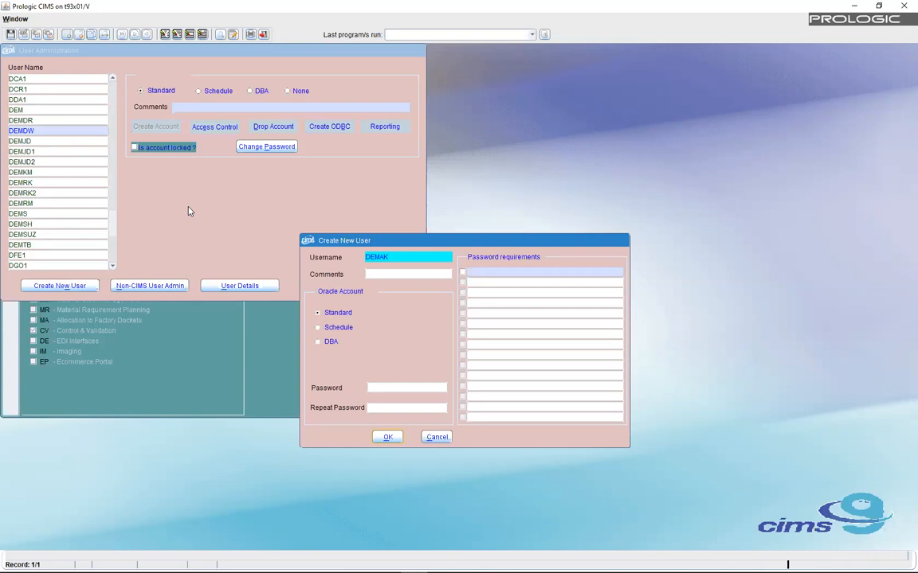
{"action": "key", "text": "Tab"}
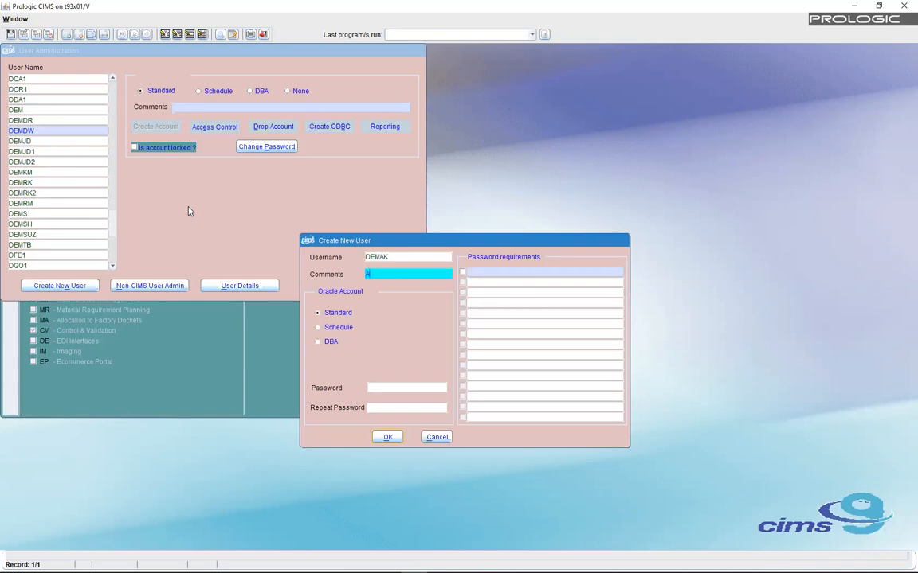
{"action": "left_click", "coordinate": [318, 342]}
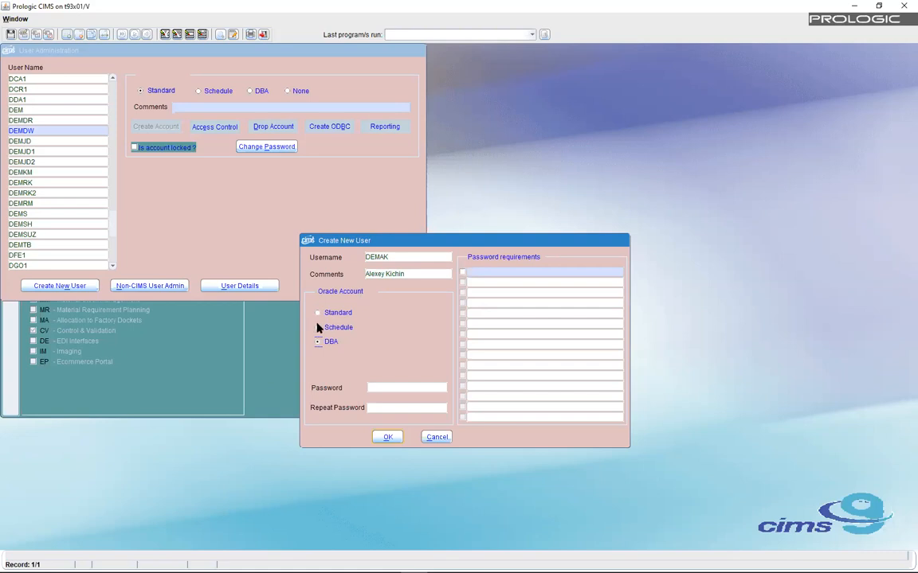
{"action": "left_click", "coordinate": [378, 387]}
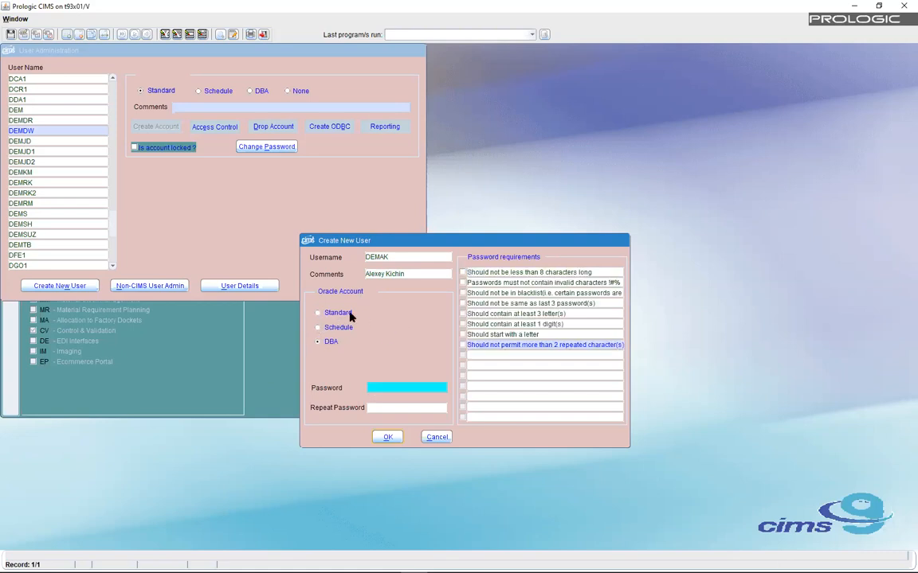
- Review the password-reuse and minimum-letters rules and check the new user's username
{"action": "left_click", "coordinate": [588, 304]}
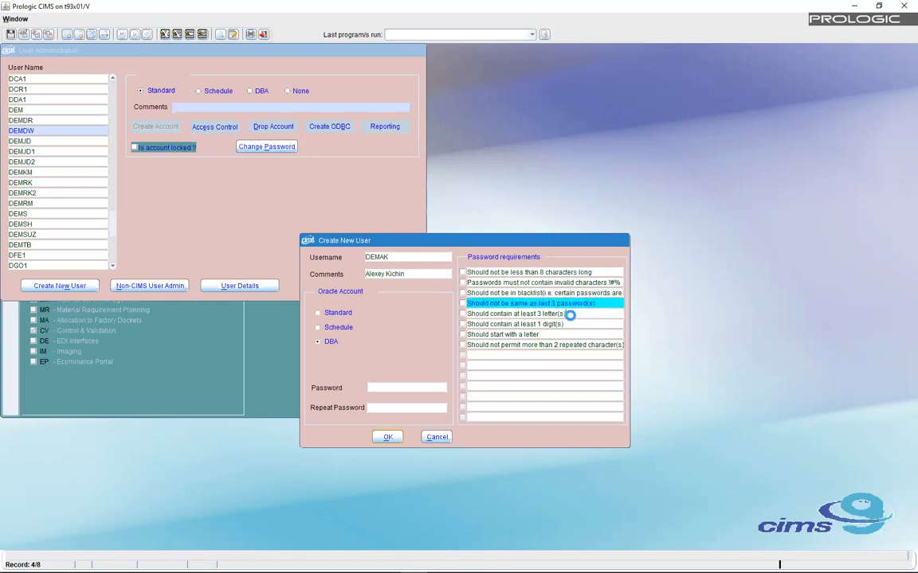
{"action": "left_click", "coordinate": [570, 314]}
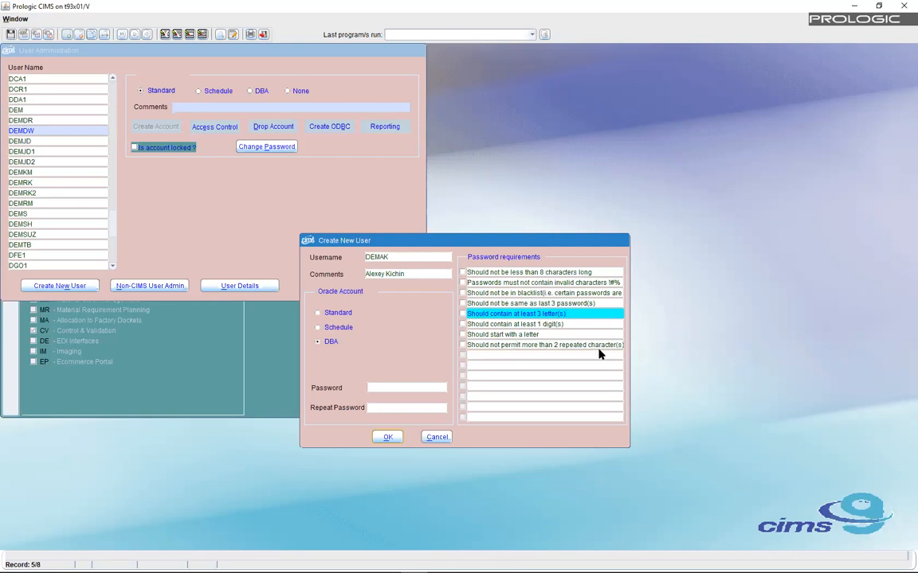
{"action": "left_click", "coordinate": [374, 386]}
{"action": "left_click", "coordinate": [380, 257]}
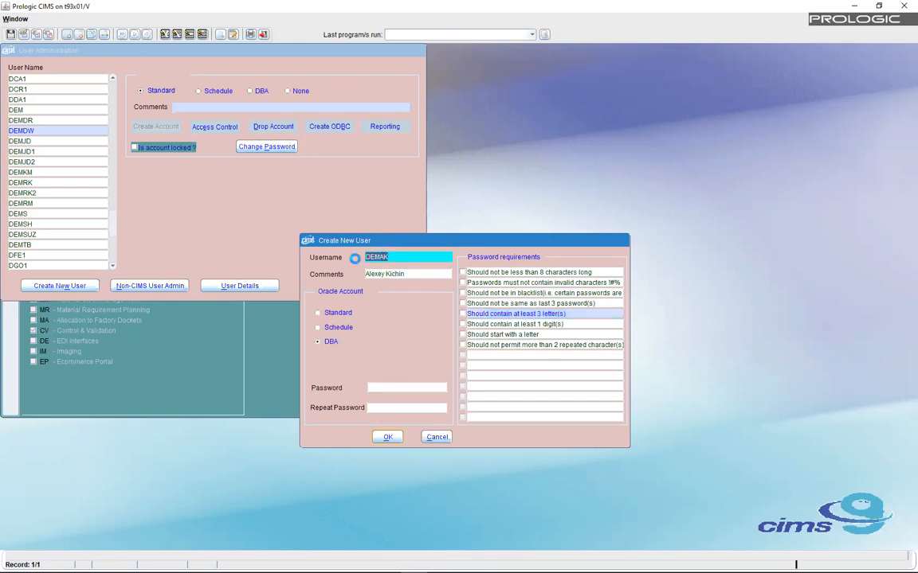
{"action": "left_click", "coordinate": [370, 388]}
- Type the new user's password and move on to Repeat Password
{"action": "type", "text": "*****"}
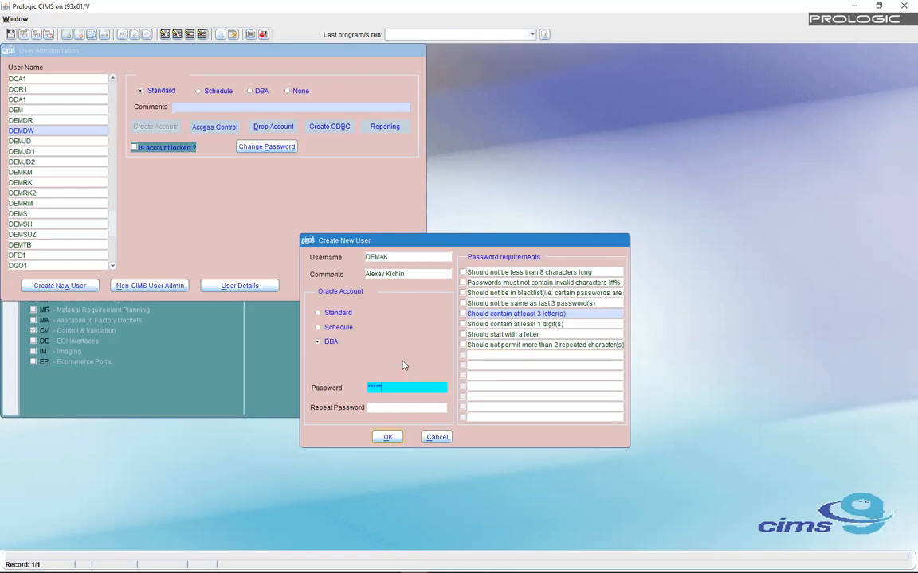
{"action": "key", "text": "BackSpace"}
{"action": "key", "text": "BackSpace"}
{"action": "key", "text": "BackSpace"}
{"action": "key", "text": "BackSpace"}
{"action": "key", "text": "BackSpace"}
{"action": "type", "text": "******"}
{"action": "key", "text": "Tab"}
{"action": "type", "text": "**"}
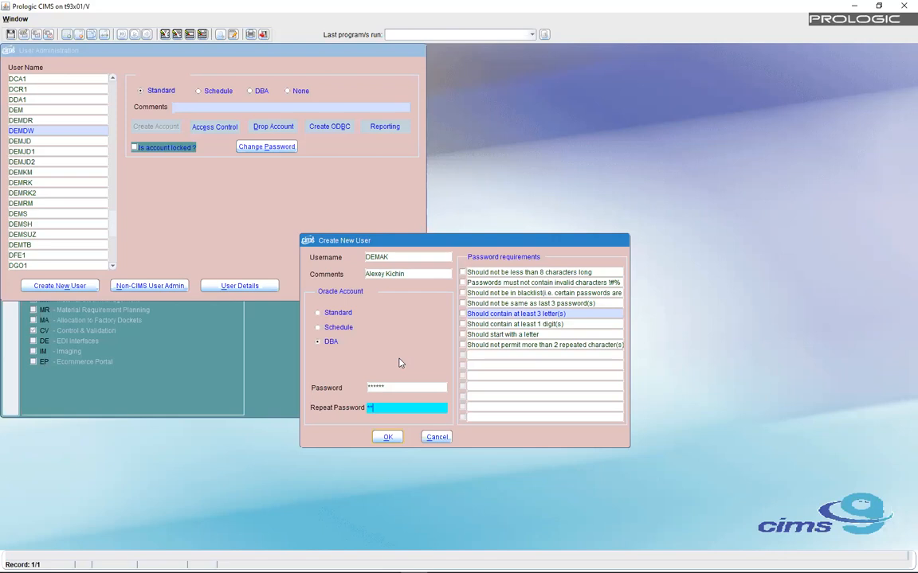
{"action": "type", "text": "*"}
- Dismiss the passwords-do-not-match error, re-enter matching passwords and create the new user
{"action": "left_click", "coordinate": [384, 387]}
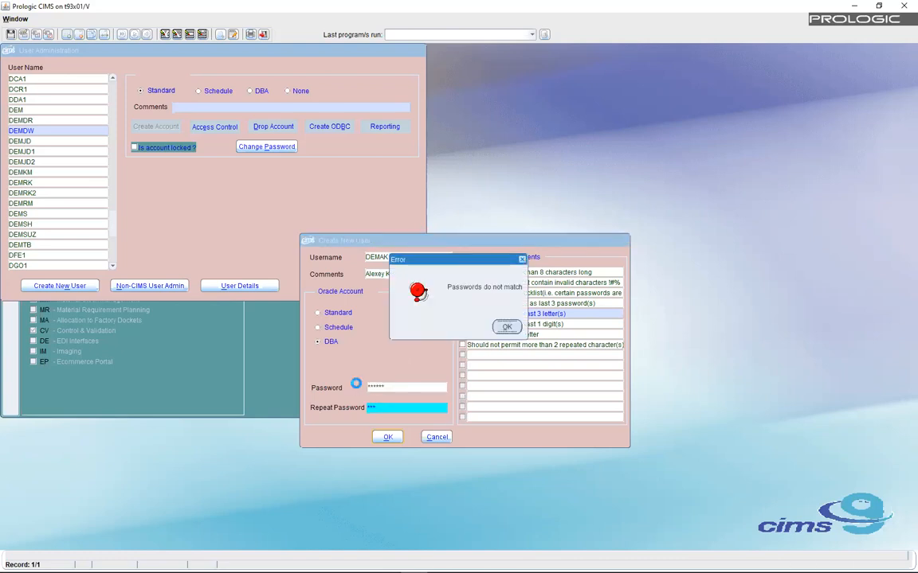
{"action": "left_click", "coordinate": [515, 329]}
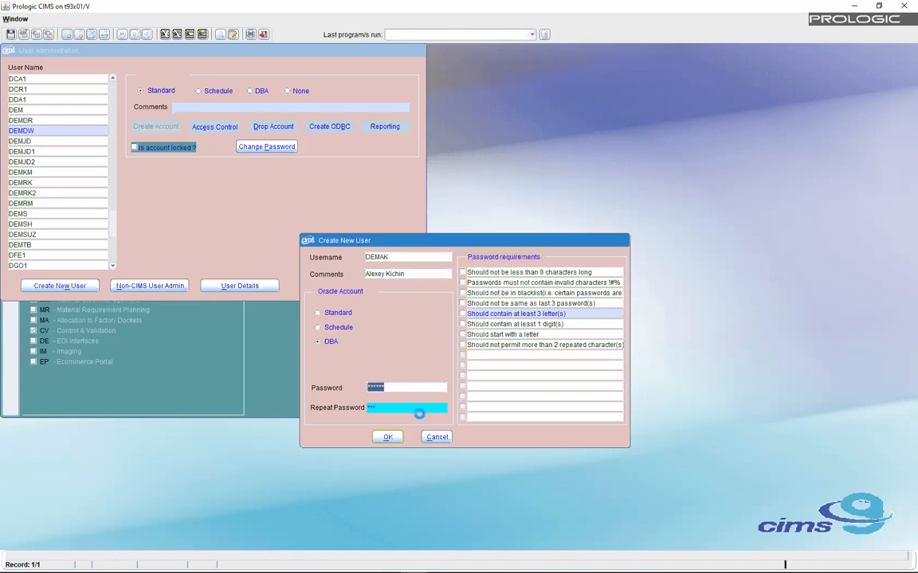
{"action": "left_click", "coordinate": [380, 388]}
{"action": "type", "text": "*****"}
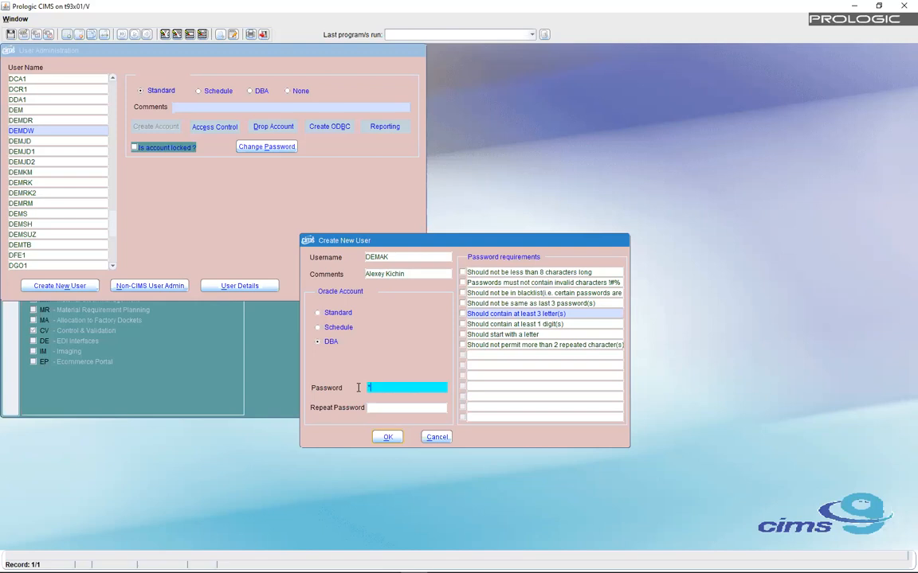
{"action": "key", "text": "Tab"}
{"action": "type", "text": "***"}
{"action": "left_click", "coordinate": [380, 386]}
{"action": "type", "text": "****"}
{"action": "left_click", "coordinate": [379, 408]}
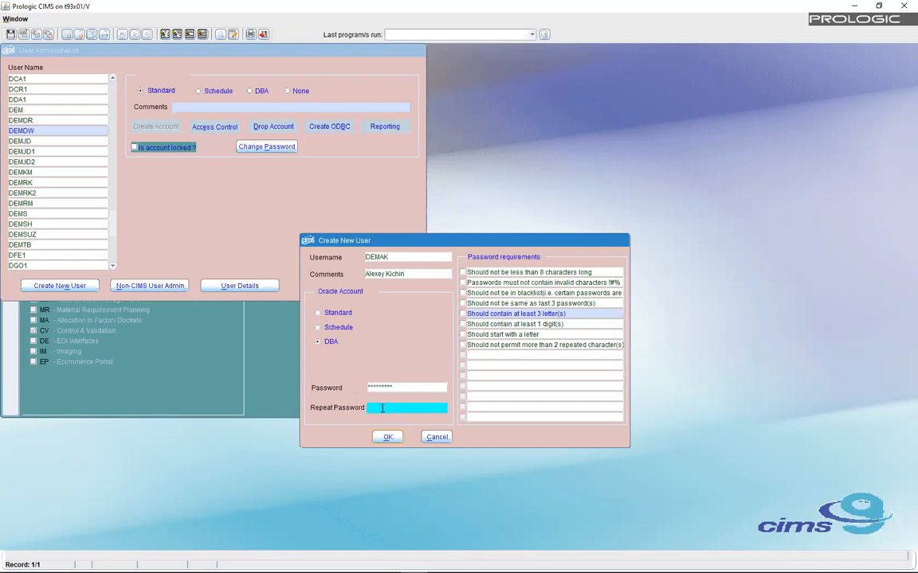
{"action": "type", "text": "*****"}
{"action": "left_click", "coordinate": [386, 436]}
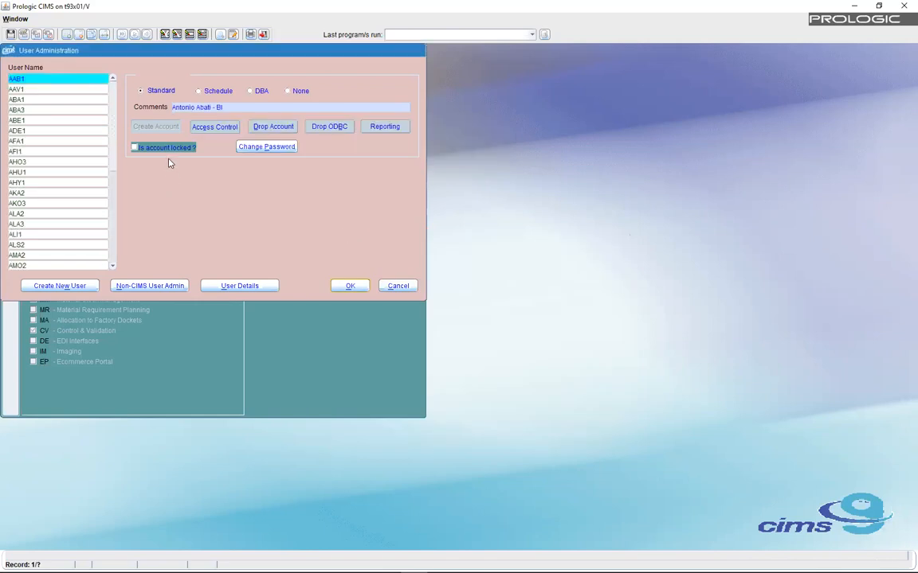
- Start another new user, entering its username and the person's full name, correcting the surname spelling
{"action": "left_click", "coordinate": [46, 285]}
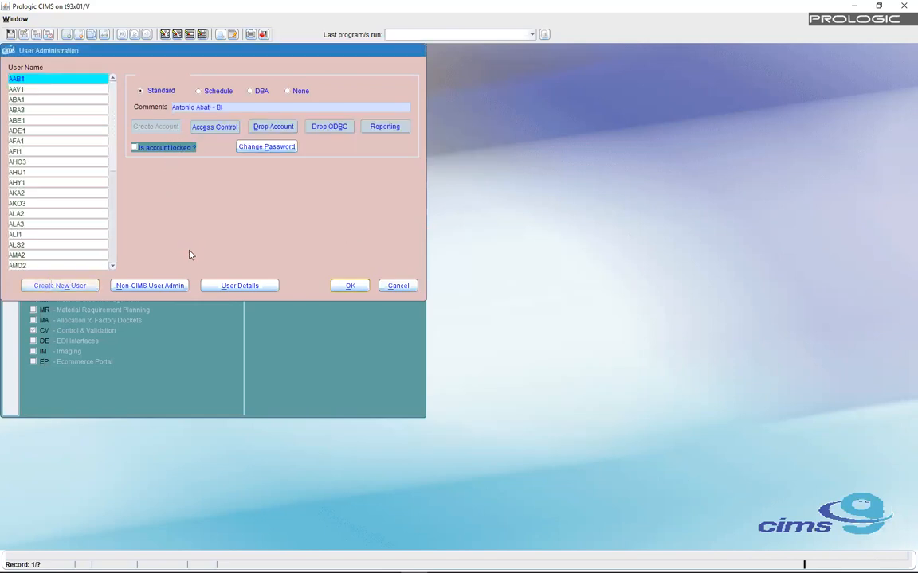
{"action": "type", "text": "DE"}
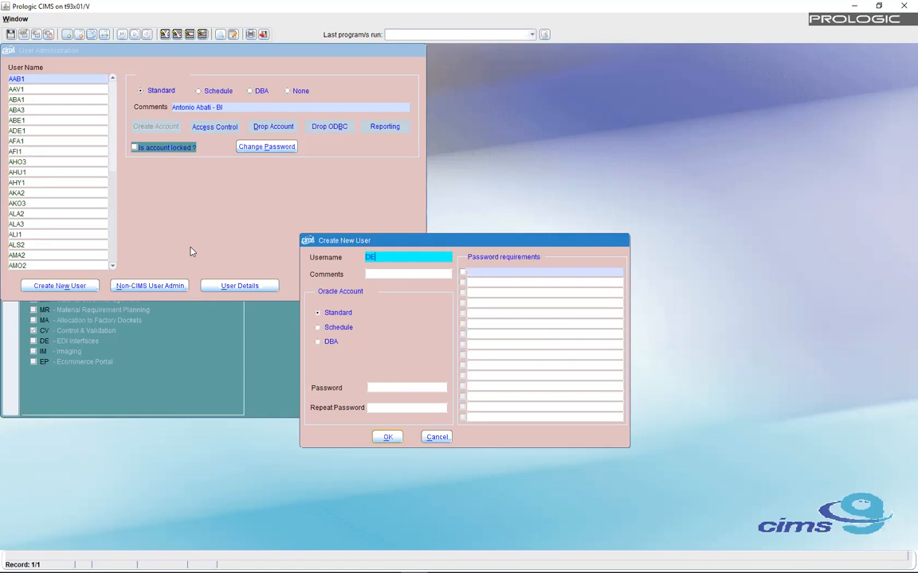
{"action": "type", "text": "MLP"}
{"action": "key", "text": "Tab"}
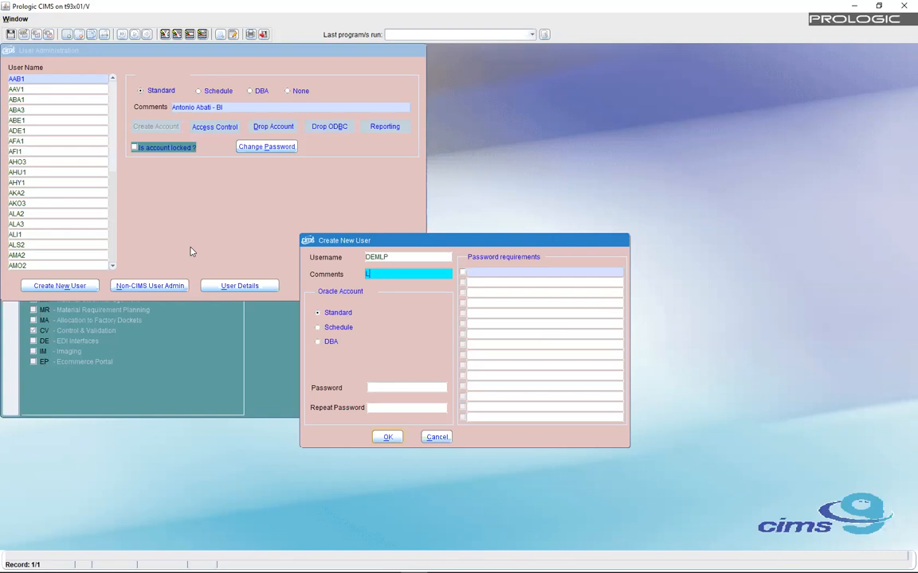
{"action": "key", "text": "Right"}
{"action": "type", "text": "e"}
{"action": "key", "text": "Left"}
{"action": "key", "text": "Left"}
{"action": "type", "text": "e"}
- Make it a DBA account with a confirmed password, create it and close User Administration
{"action": "left_click", "coordinate": [379, 386]}
{"action": "left_click", "coordinate": [319, 343]}
{"action": "left_click", "coordinate": [377, 385]}
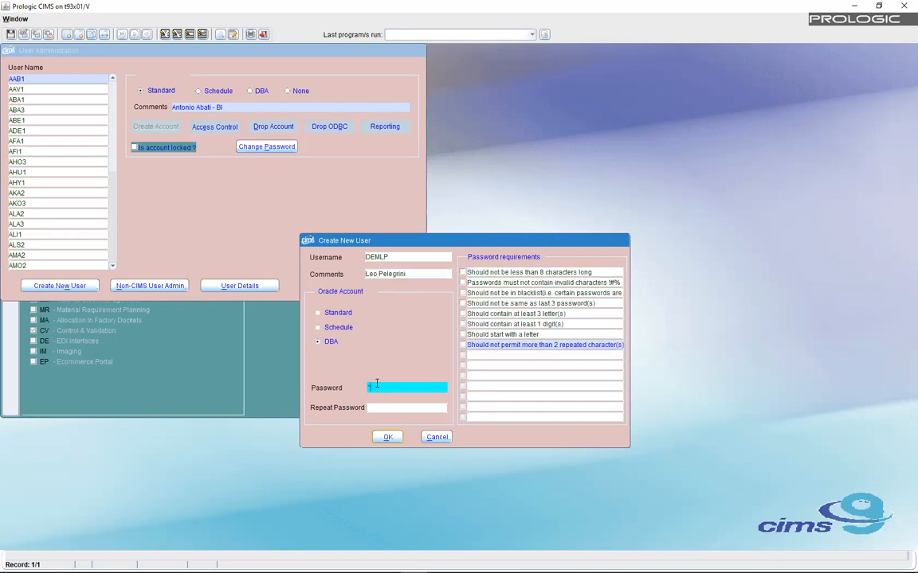
{"action": "type", "text": "********"}
{"action": "left_click", "coordinate": [377, 407]}
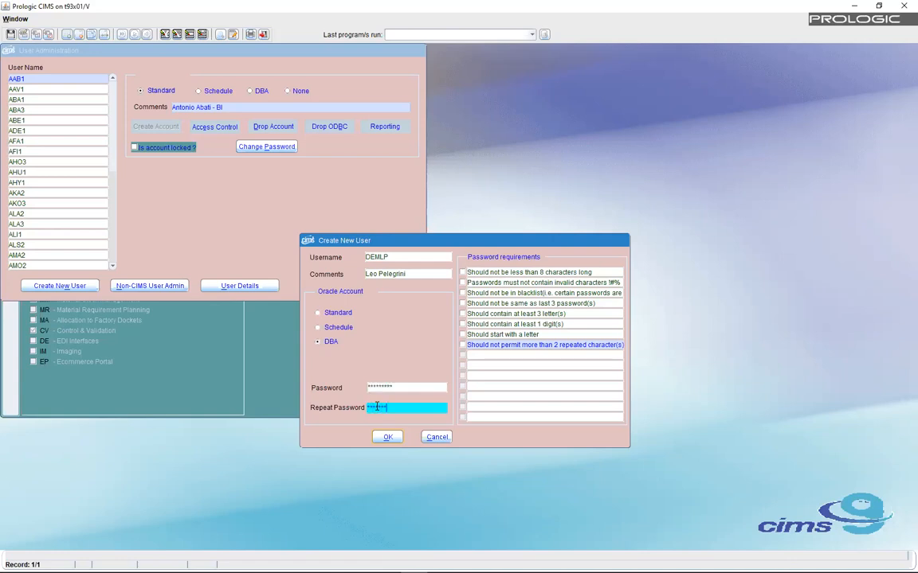
{"action": "type", "text": "*********"}
{"action": "left_click", "coordinate": [388, 437]}
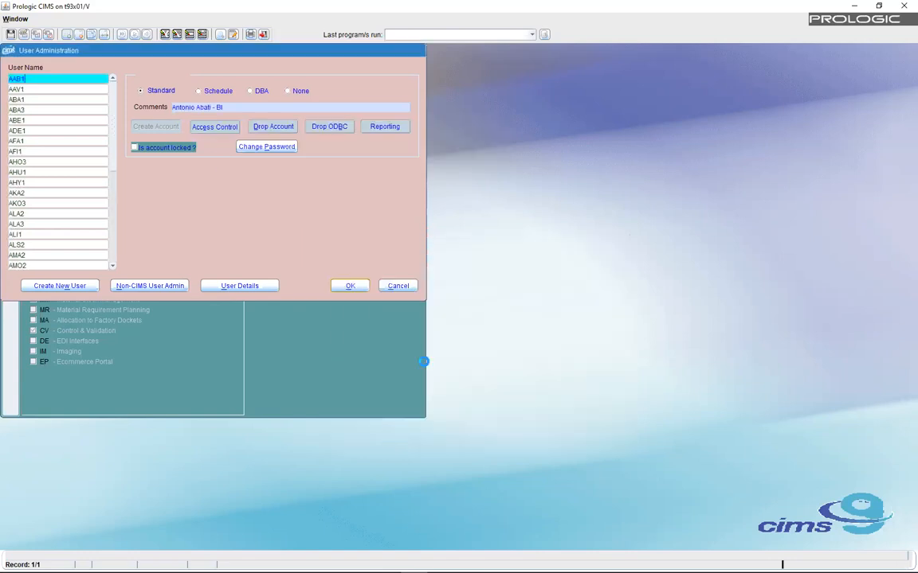
{"action": "left_click", "coordinate": [352, 286]}
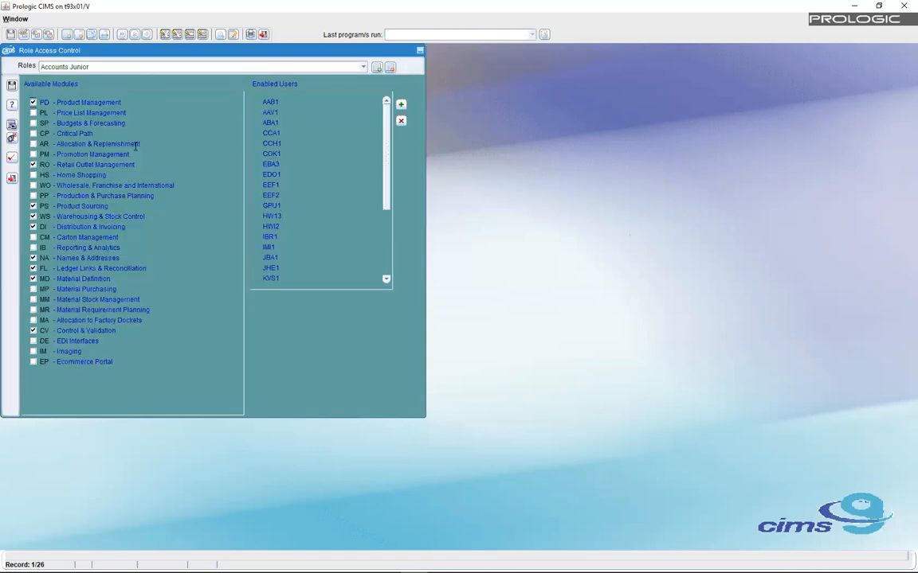
- Switch Role Access Control's Roles dropdown to Default Role 1
{"action": "left_click", "coordinate": [363, 68]}
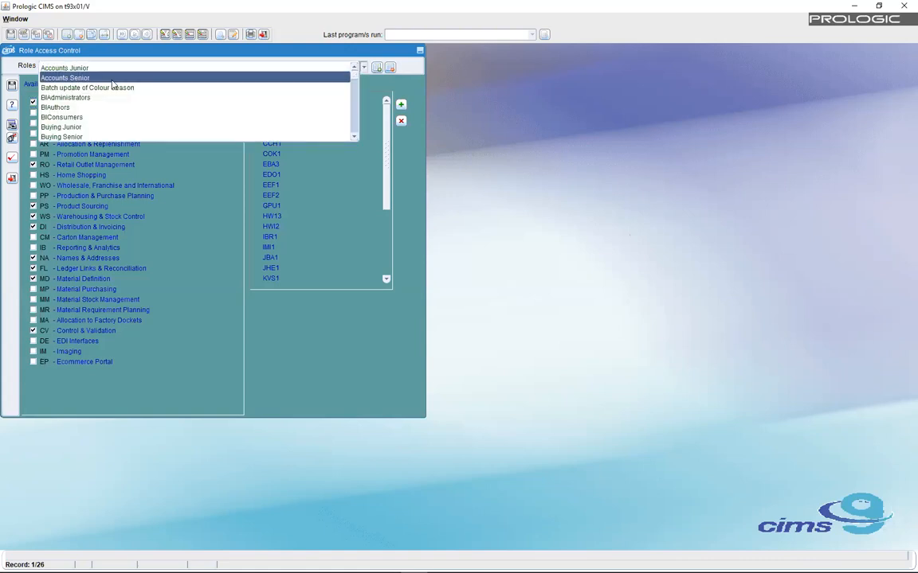
{"action": "left_click", "coordinate": [355, 129]}
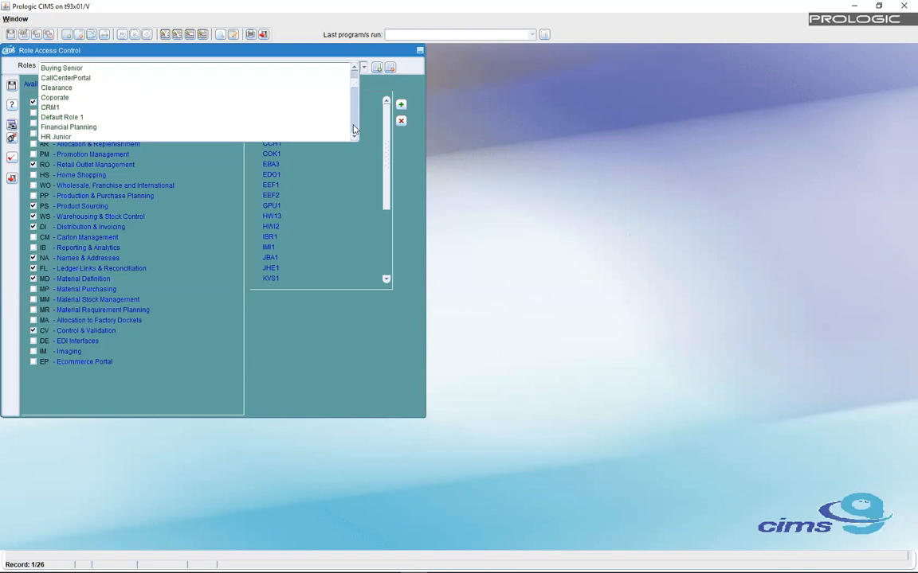
{"action": "left_click", "coordinate": [77, 118]}
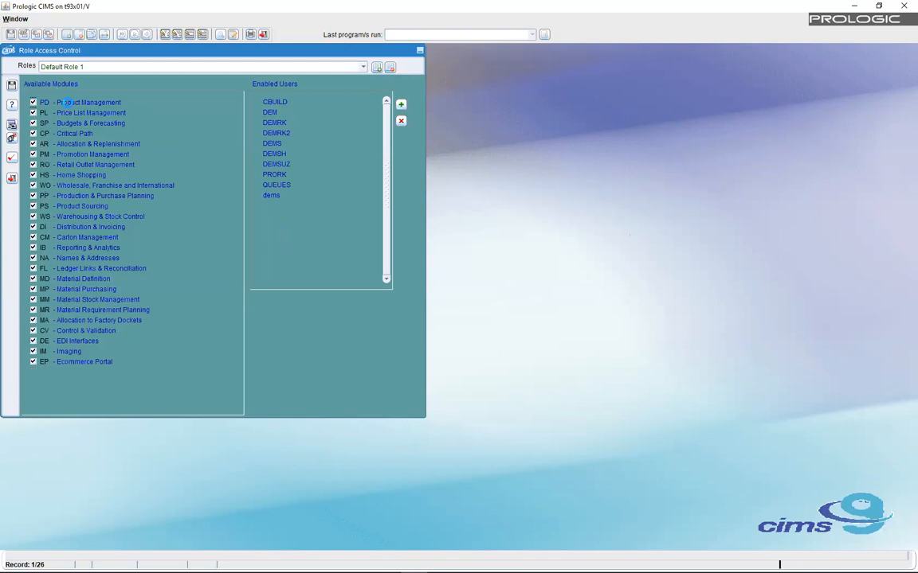
- Add two 'deM'-filtered users, including the newly created account, to Default Role 1 and save
{"action": "left_click", "coordinate": [67, 103]}
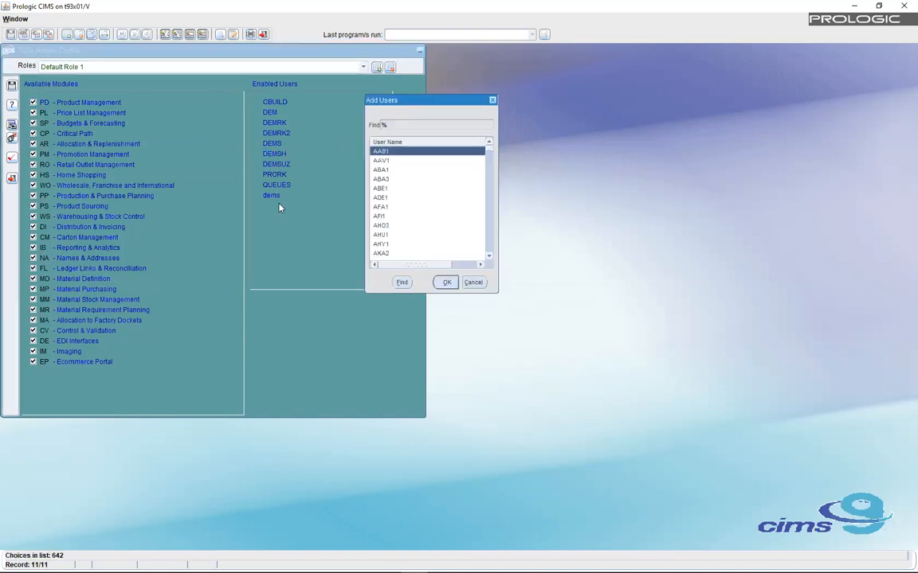
{"action": "type", "text": "deM"}
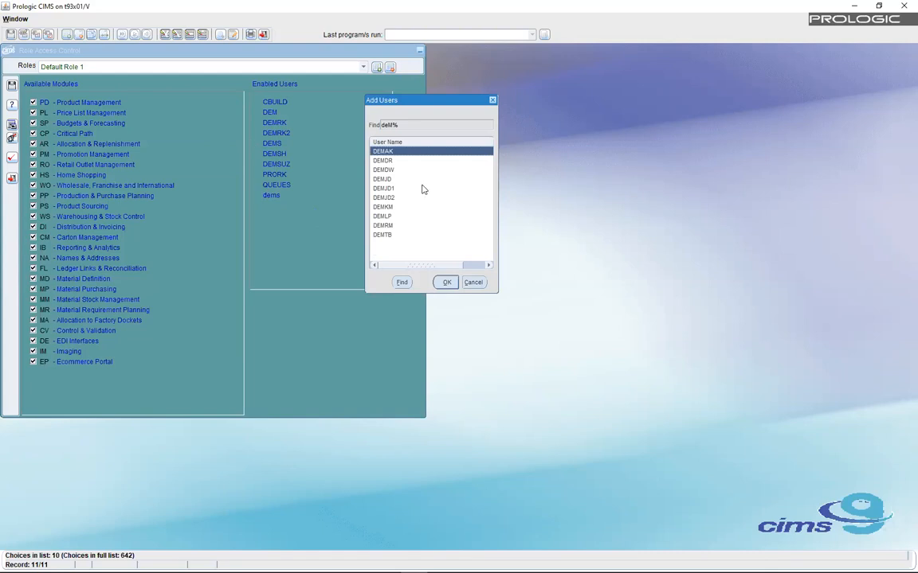
{"action": "left_click", "coordinate": [446, 282]}
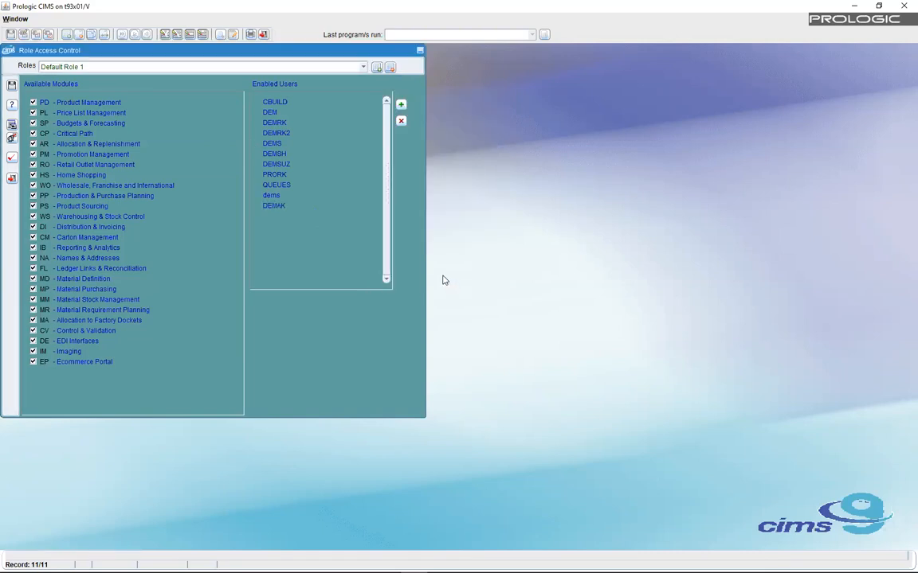
{"action": "left_click", "coordinate": [400, 106]}
{"action": "type", "text": "deM%"}
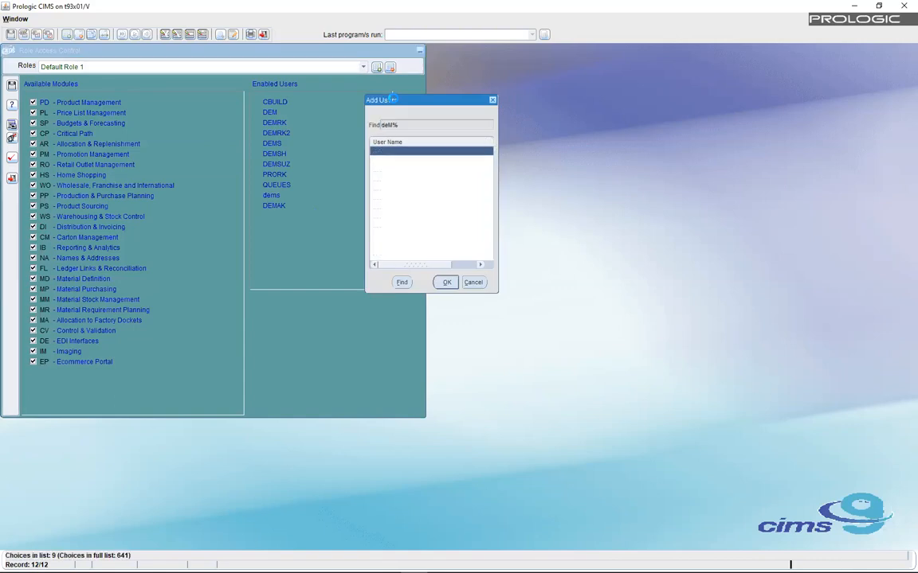
{"action": "left_click", "coordinate": [386, 208]}
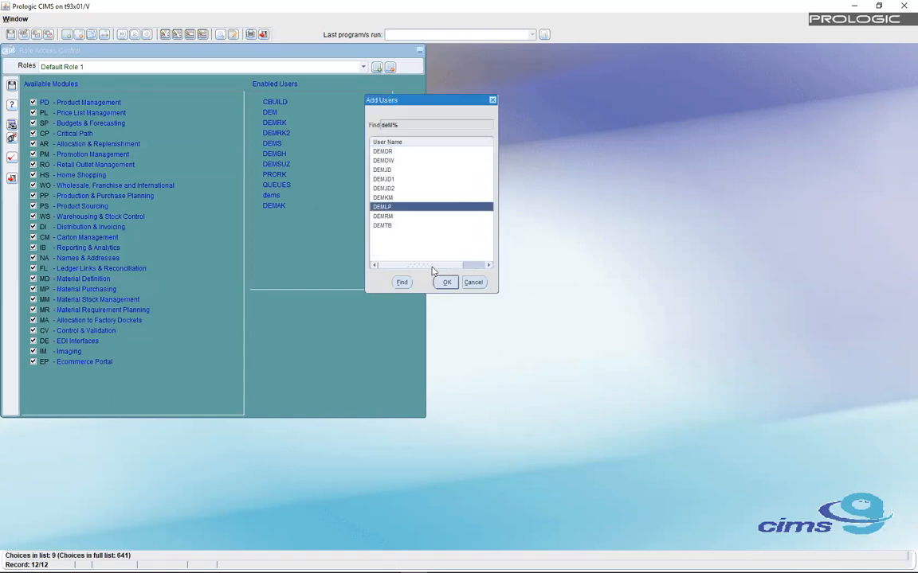
{"action": "left_click", "coordinate": [446, 283]}
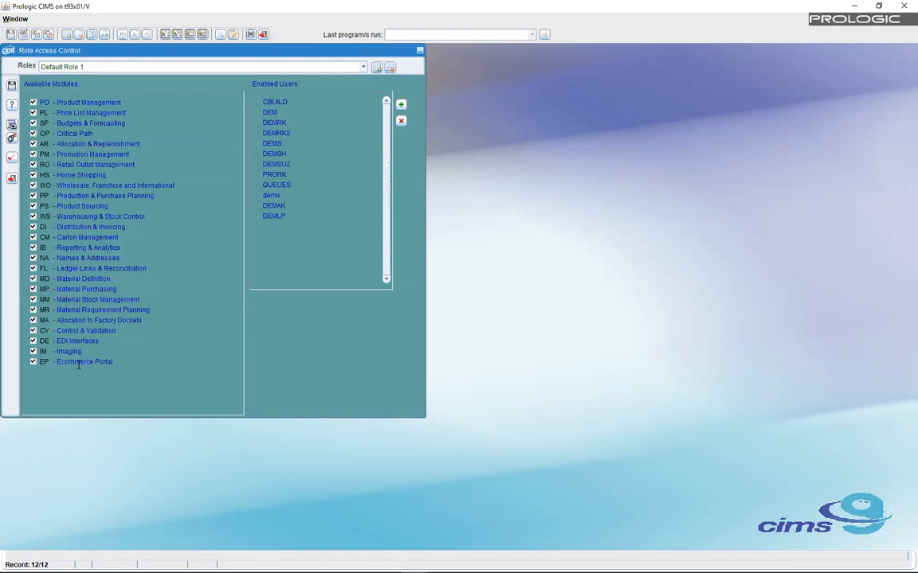
{"action": "left_click", "coordinate": [11, 83]}
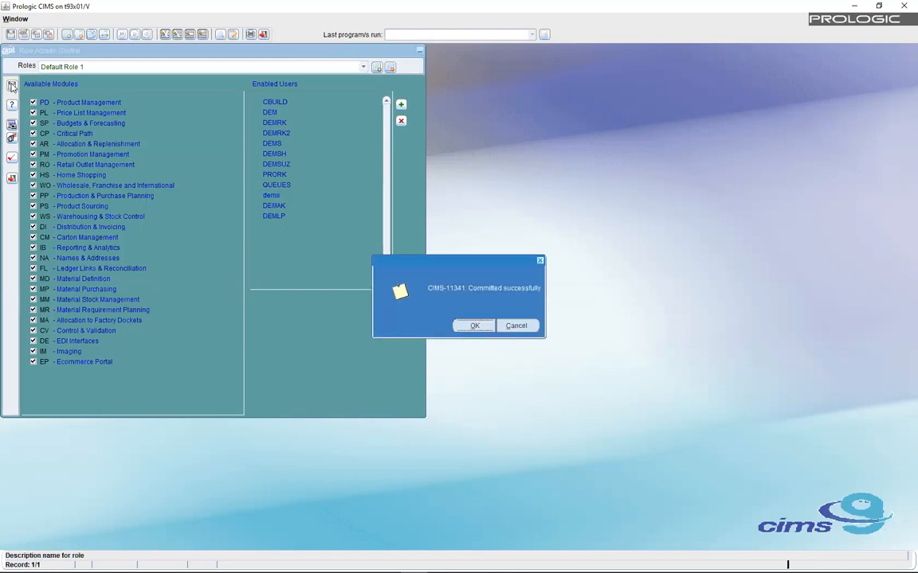
{"action": "left_click", "coordinate": [473, 326]}
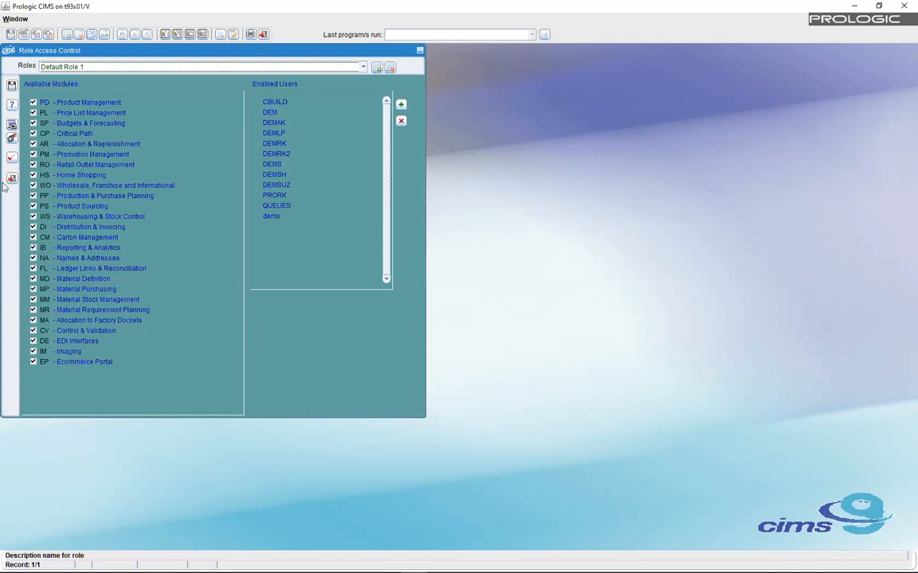
- Close Role Access Control, clear the Program field, and open then cancel Tools > Change Password
{"action": "left_click", "coordinate": [11, 179]}
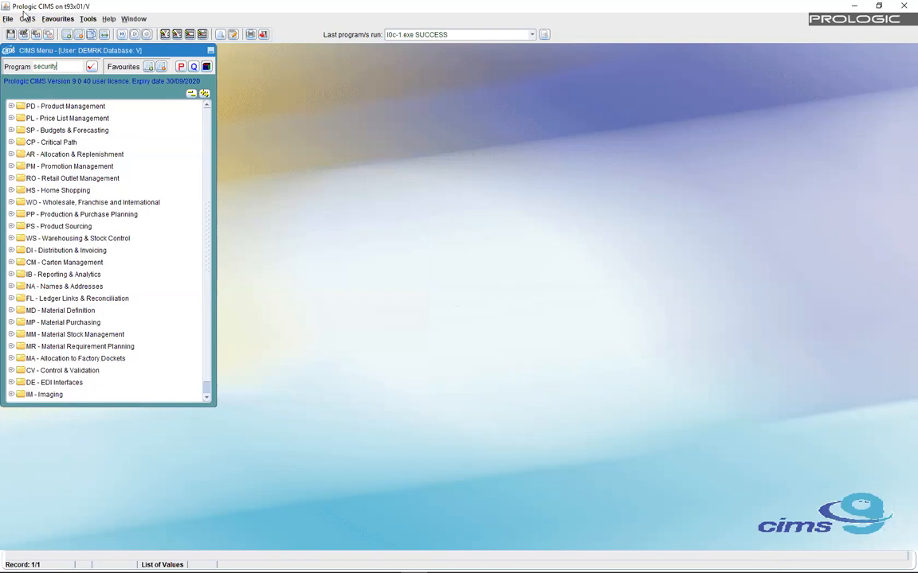
{"action": "key", "text": "BackSpace"}
{"action": "key", "text": "BackSpace"}
{"action": "key", "text": "BackSpace"}
{"action": "key", "text": "BackSpace"}
{"action": "key", "text": "BackSpace"}
{"action": "key", "text": "BackSpace"}
{"action": "key", "text": "BackSpace"}
{"action": "left_click", "coordinate": [89, 21]}
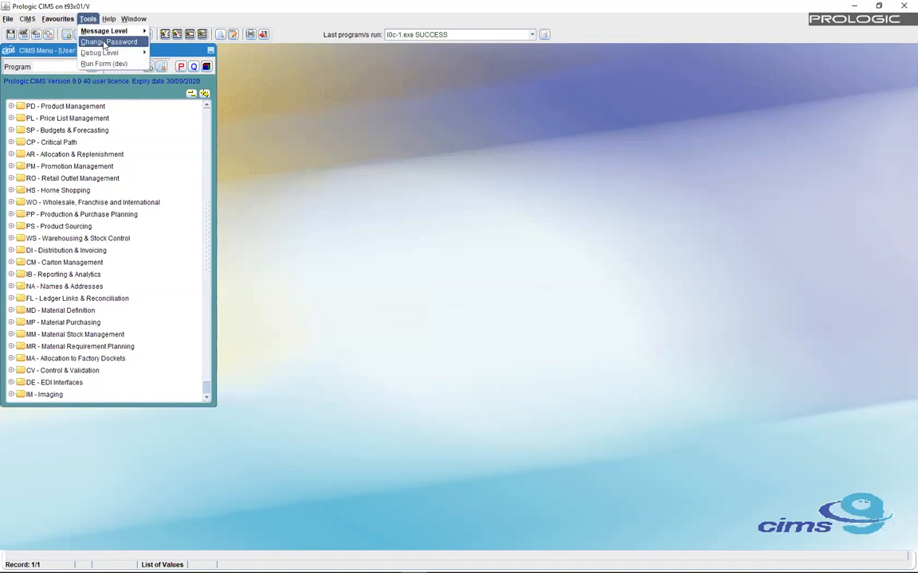
{"action": "left_click", "coordinate": [104, 43]}
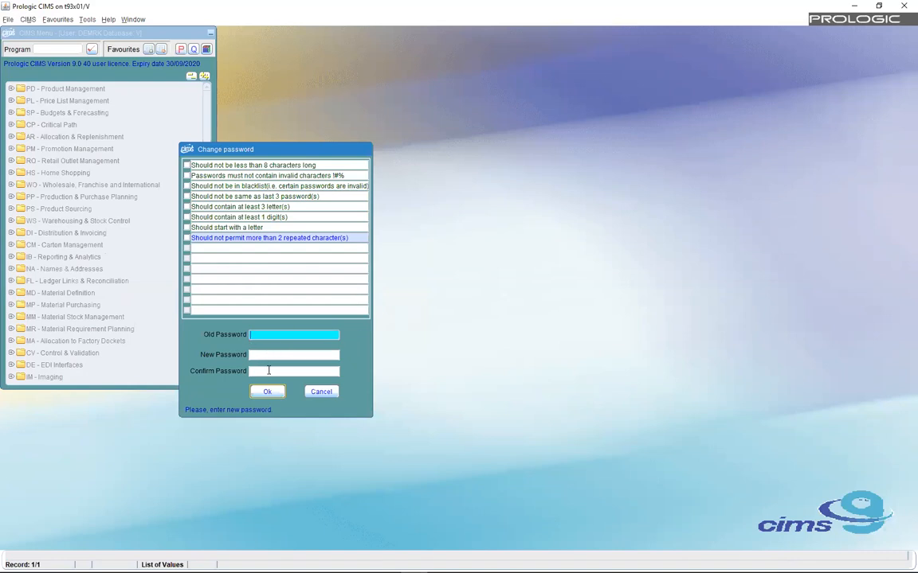
{"action": "left_click", "coordinate": [319, 394]}
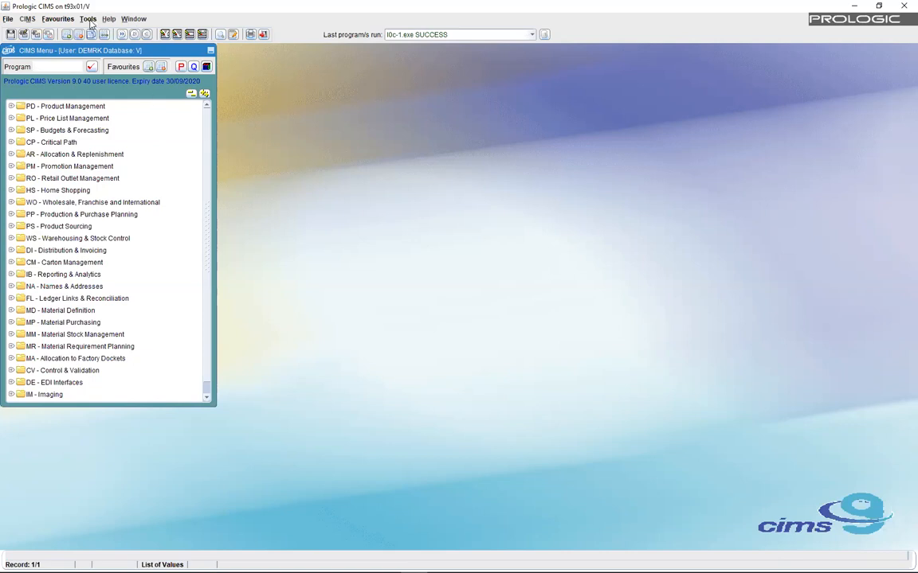
- Show the Tools > Message Level submenu with its Default, Alert and Status choices
{"action": "left_click", "coordinate": [89, 20]}
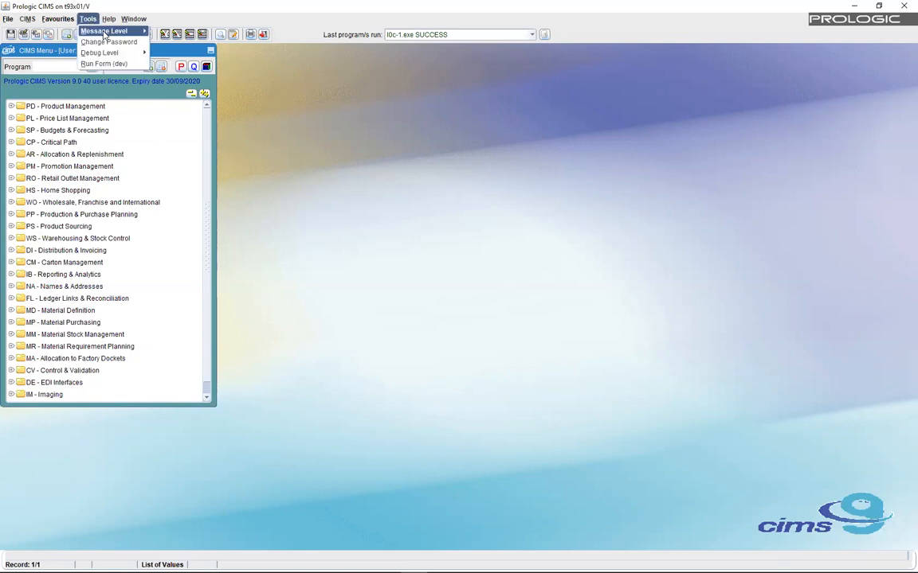
{"action": "mouse_move", "coordinate": [131, 33]}
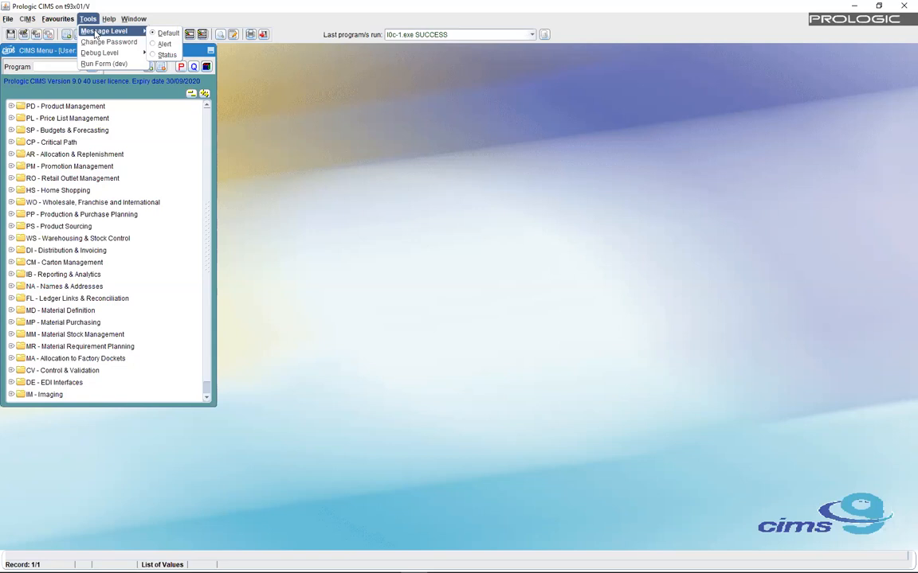
- Set Tools > Debug Level to 6, recheck the level, and close the menu
{"action": "mouse_move", "coordinate": [98, 52]}
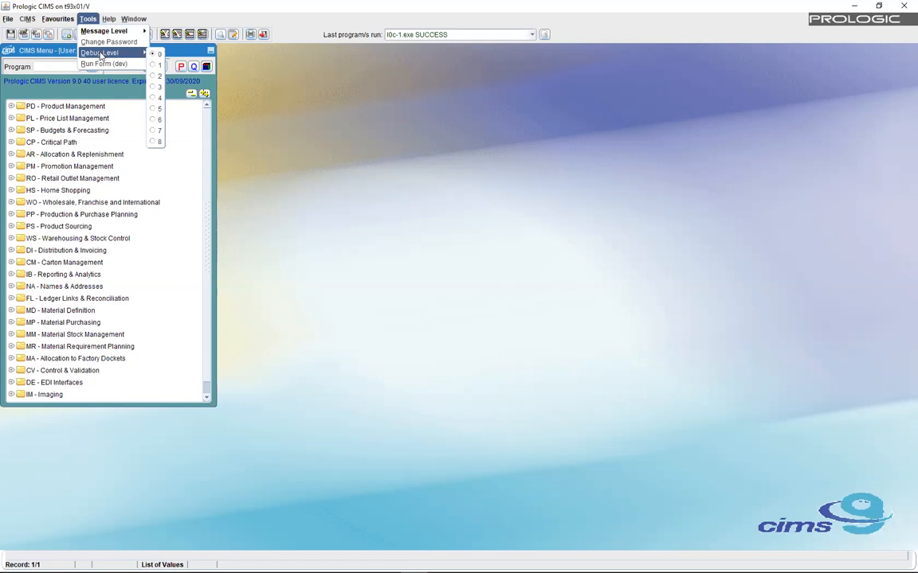
{"action": "left_click", "coordinate": [156, 122]}
{"action": "left_click", "coordinate": [88, 20]}
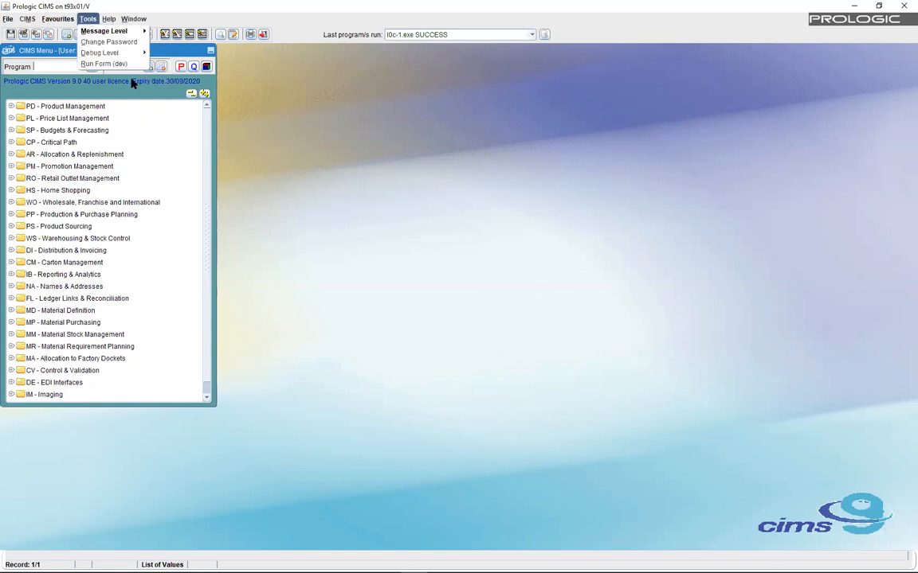
{"action": "mouse_move", "coordinate": [135, 53]}
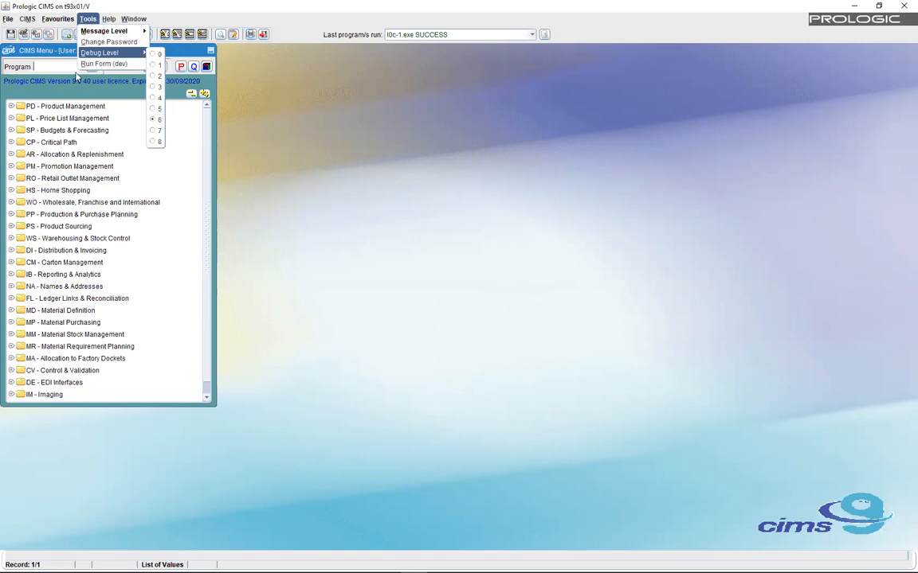
{"action": "left_click", "coordinate": [59, 66]}
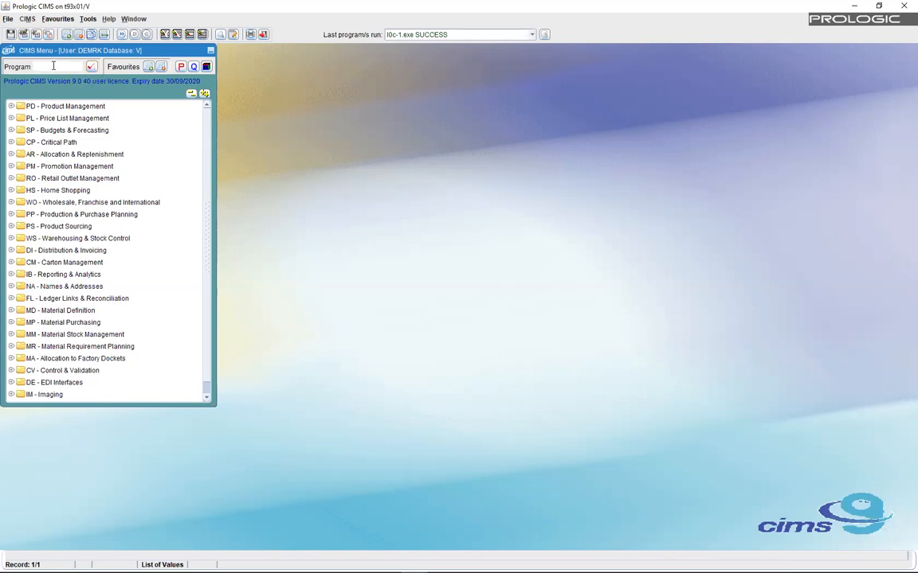
- Expand CV - Control & Validation > System Maintenance and launch T - Job Maintenance
{"action": "left_click", "coordinate": [11, 371]}
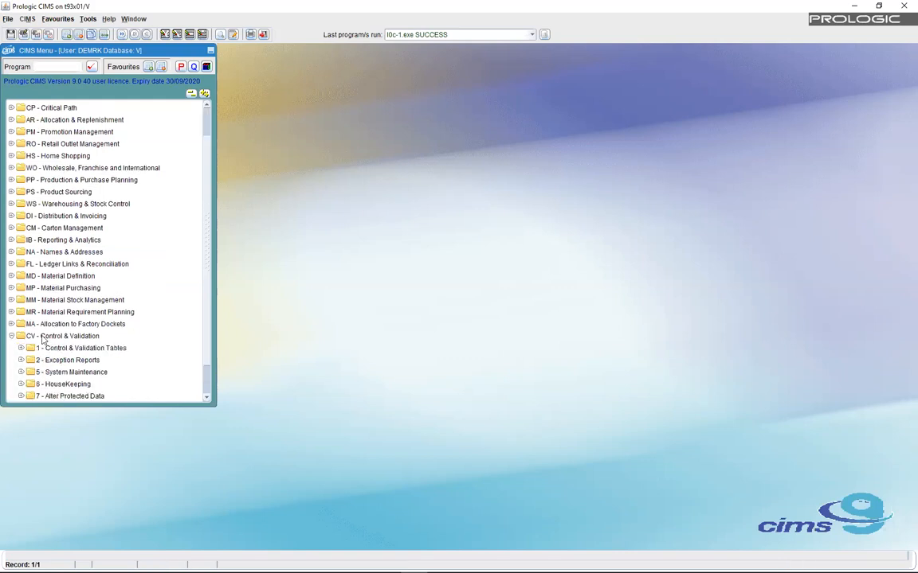
{"action": "left_click", "coordinate": [21, 372]}
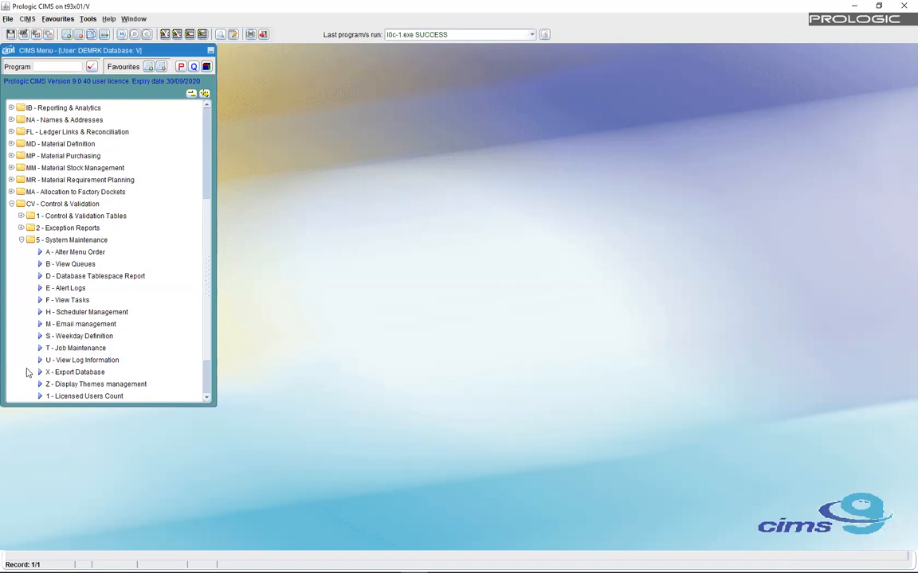
{"action": "left_click", "coordinate": [80, 349]}
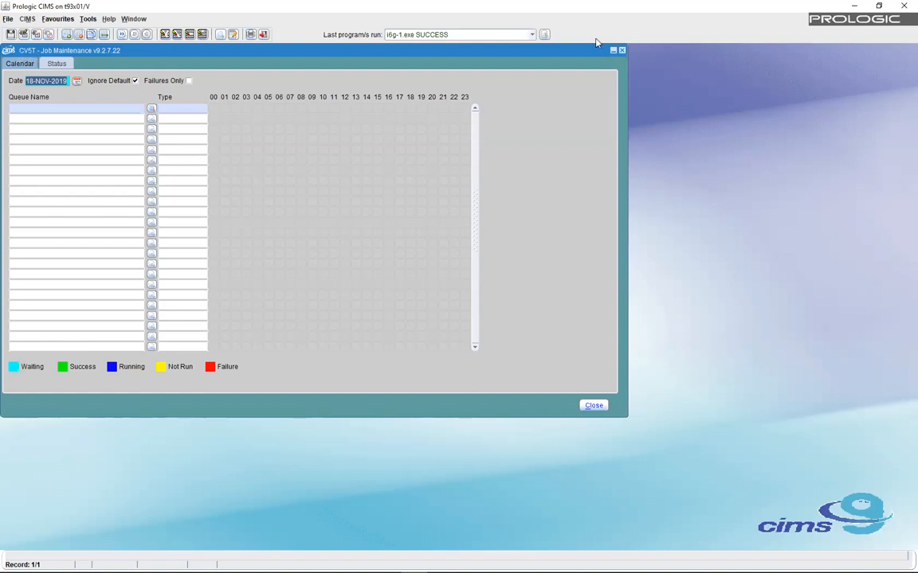
- Close Job Maintenance, rerun it with program code cv5t, close it again, and select the code
{"action": "left_click", "coordinate": [620, 50]}
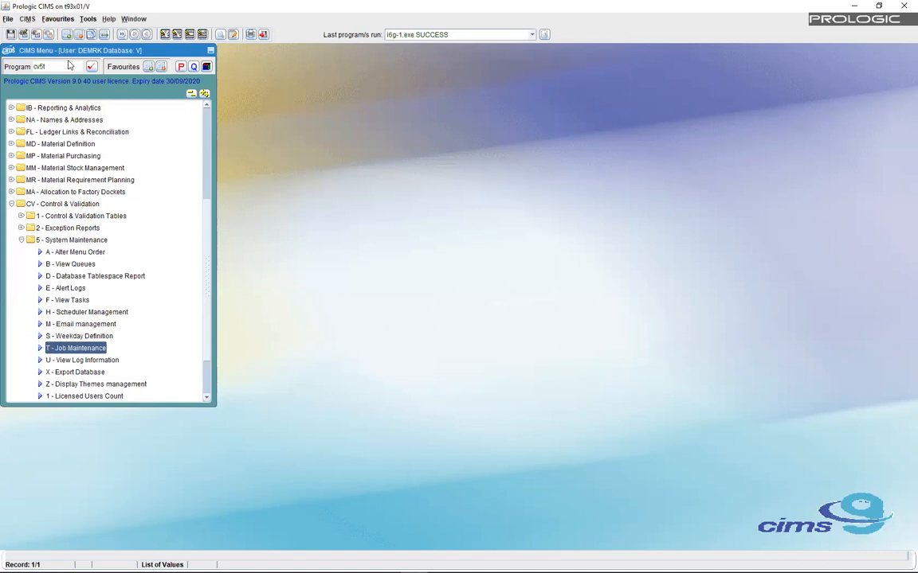
{"action": "left_click", "coordinate": [90, 67]}
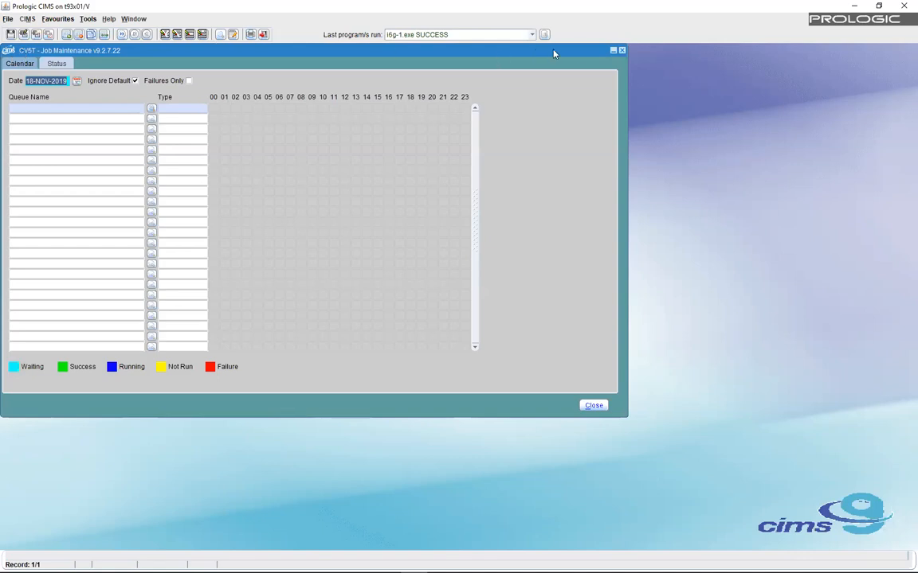
{"action": "left_click", "coordinate": [622, 51]}
{"action": "left_click", "coordinate": [56, 67]}
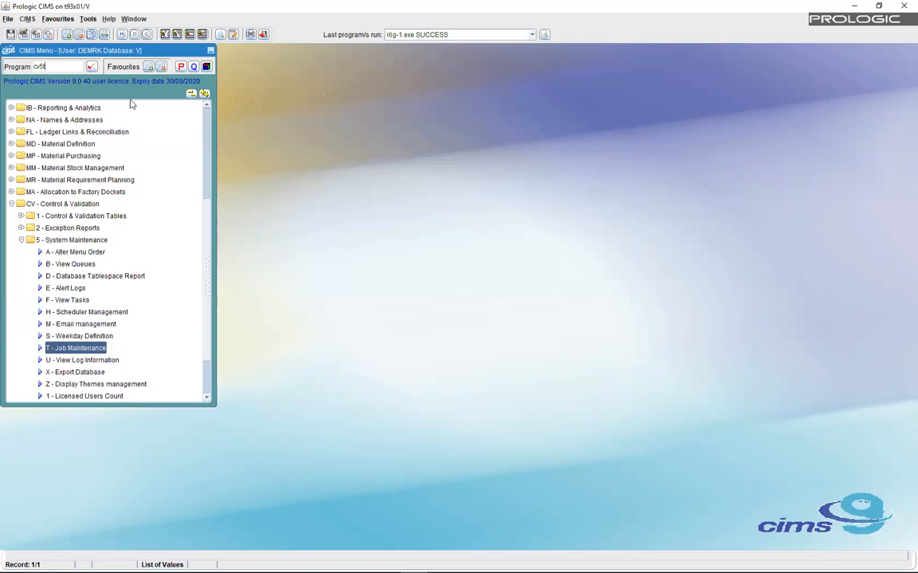
- Add CV5T to Favourites, reopen Job Maintenance from Favourites, close it, and clear the cv5t code
{"action": "left_click", "coordinate": [149, 69]}
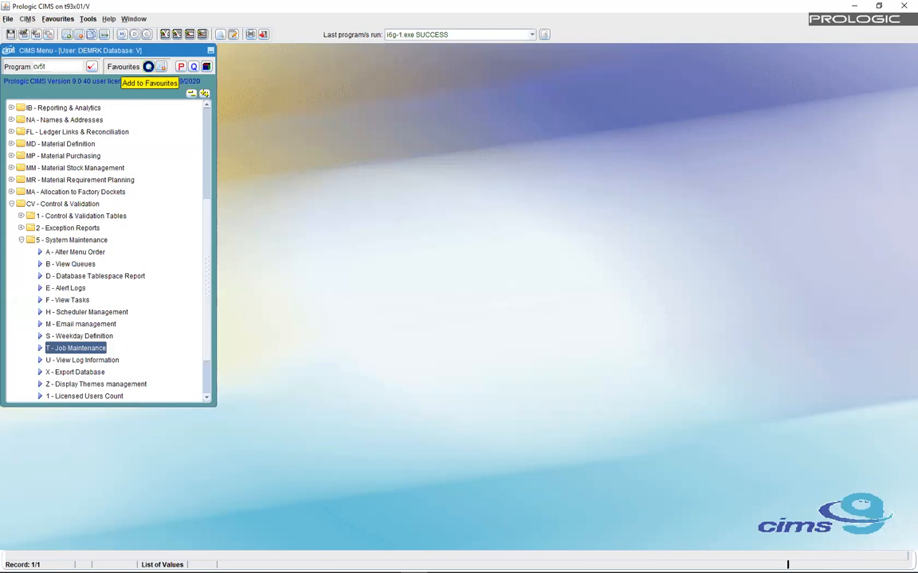
{"action": "left_click", "coordinate": [57, 20]}
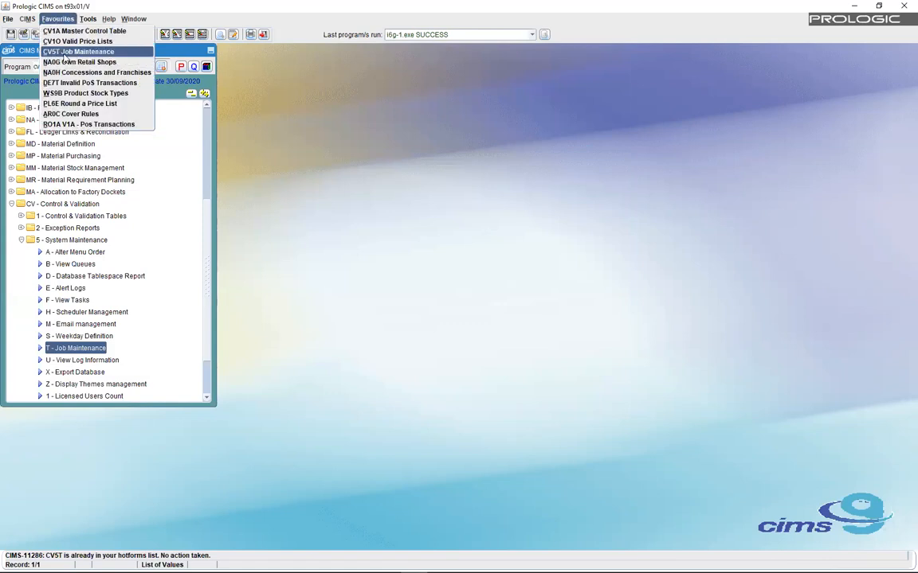
{"action": "left_click", "coordinate": [78, 51]}
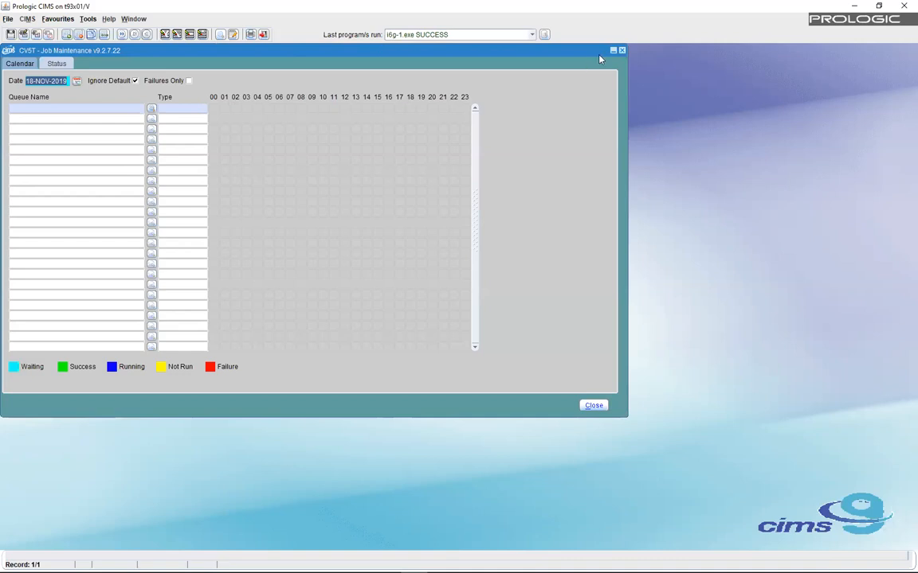
{"action": "left_click", "coordinate": [622, 51]}
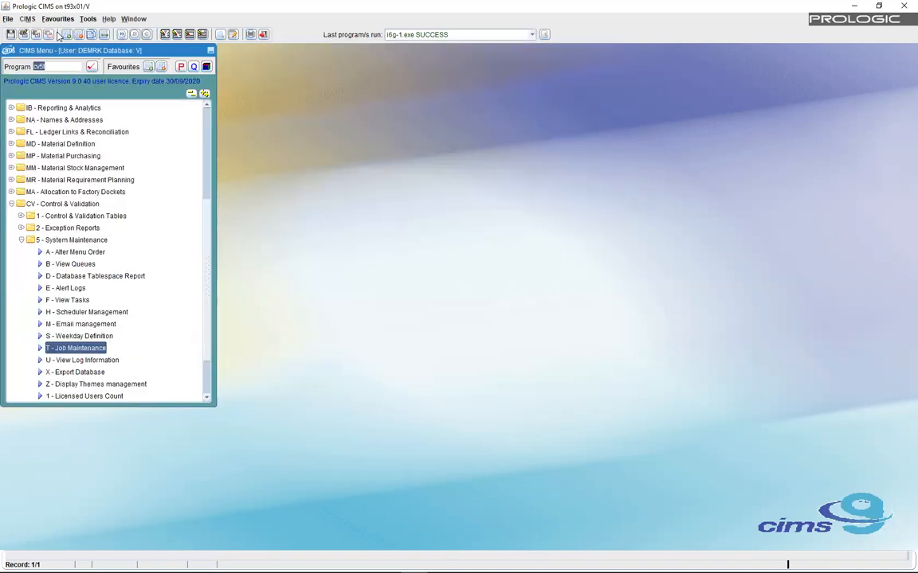
{"action": "double_click", "coordinate": [38, 67]}
{"action": "key", "text": "BackSpace"}
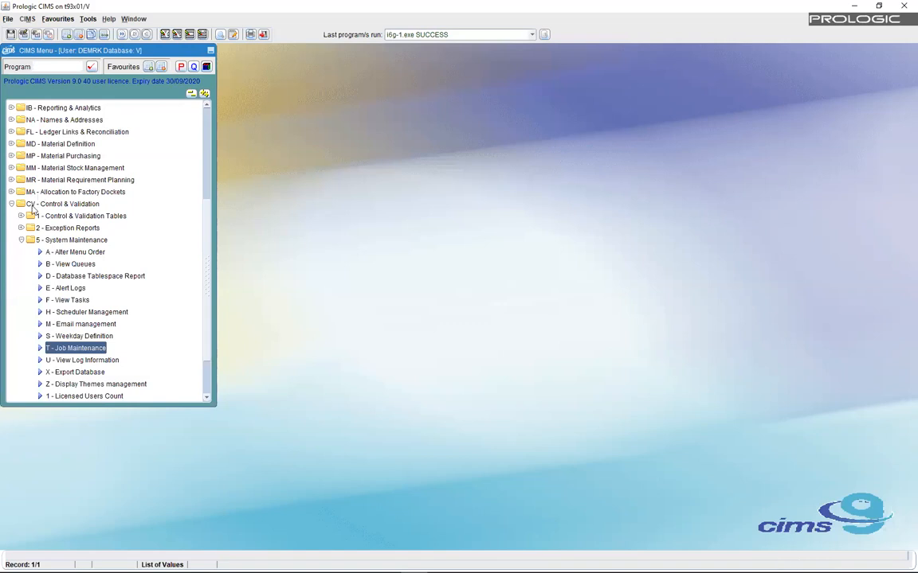
- Collapse the 5 - System Maintenance and CV - Control & Validation branches of the menu tree
{"action": "left_click", "coordinate": [22, 241]}
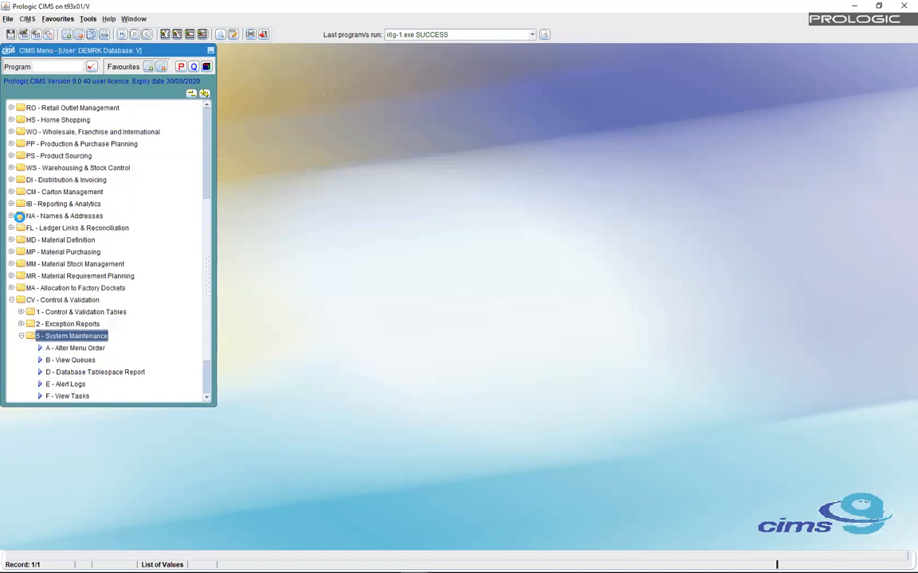
{"action": "left_click", "coordinate": [13, 300]}
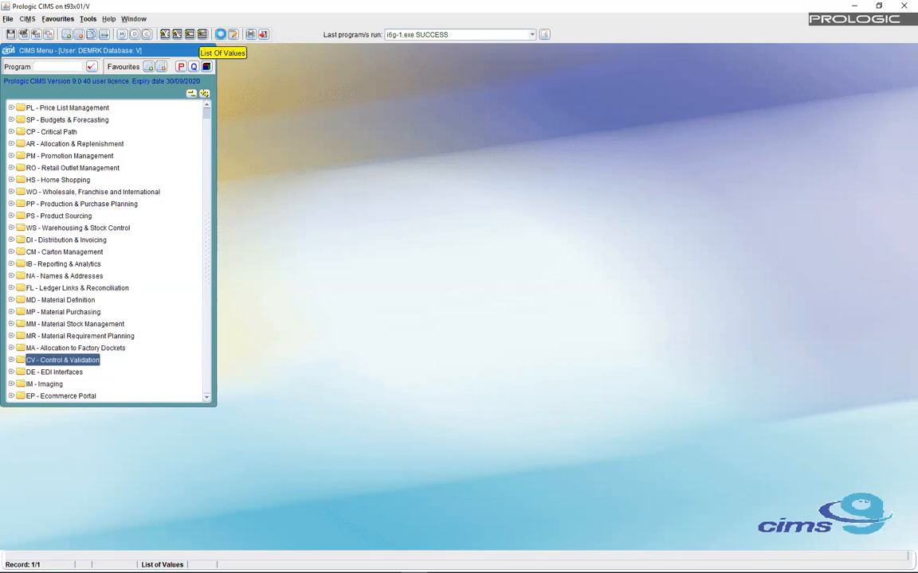
- Open the Available Forms list and filter it with 'barcode%' to the 19 matching forms
{"action": "left_click", "coordinate": [222, 36]}
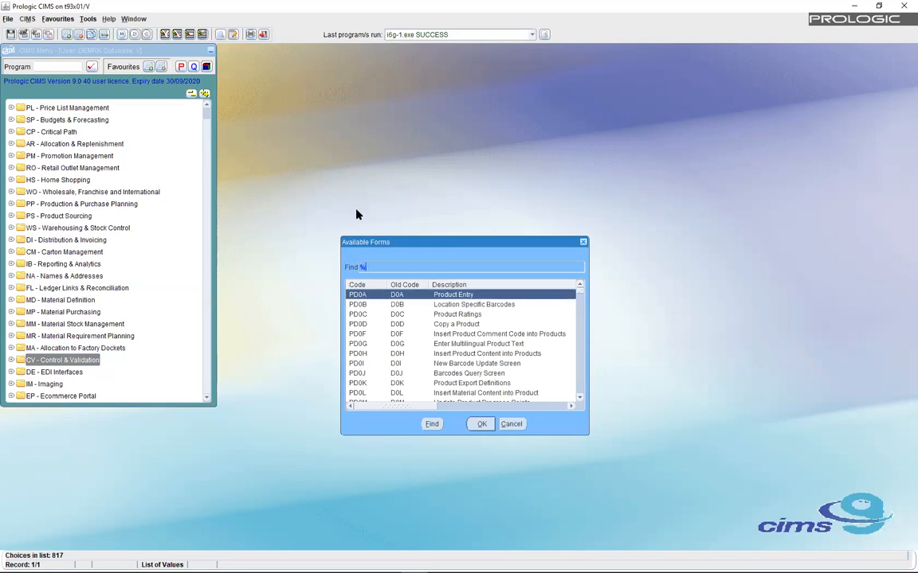
{"action": "type", "text": "barcode%"}
{"action": "key", "text": "Return"}
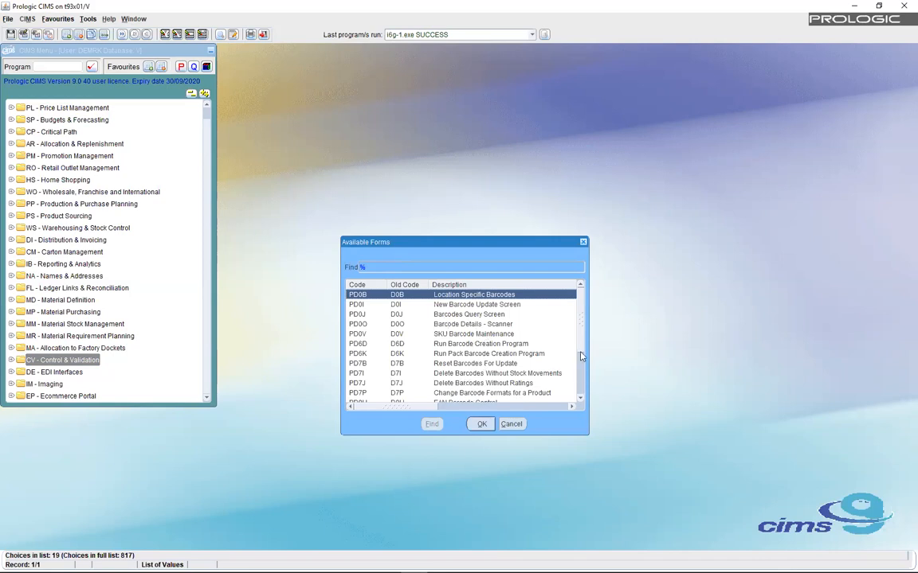
{"action": "scroll", "coordinate": [580, 351], "scroll_direction": "down", "scroll_amount": 3}
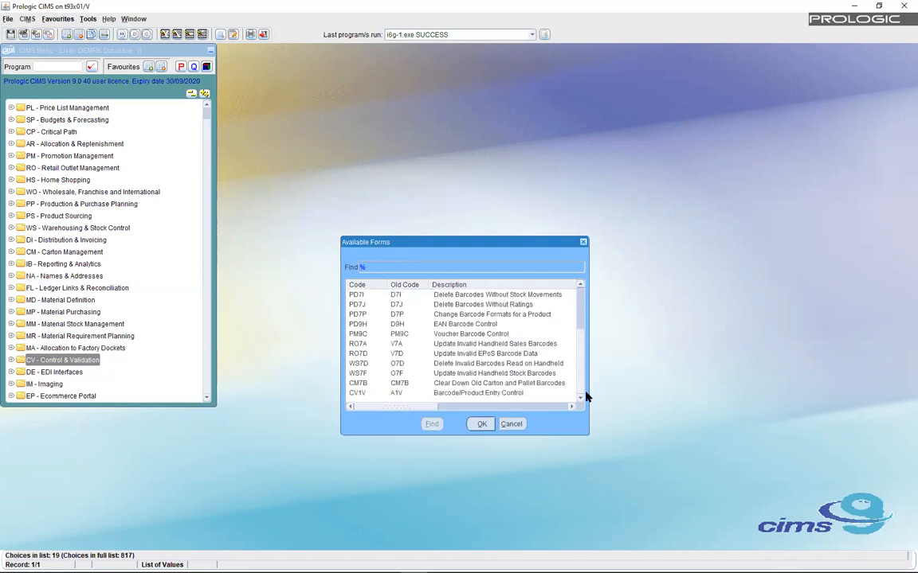
{"action": "scroll", "coordinate": [582, 363], "scroll_direction": "up", "scroll_amount": 2}
{"action": "scroll", "coordinate": [581, 362], "scroll_direction": "up", "scroll_amount": 2}
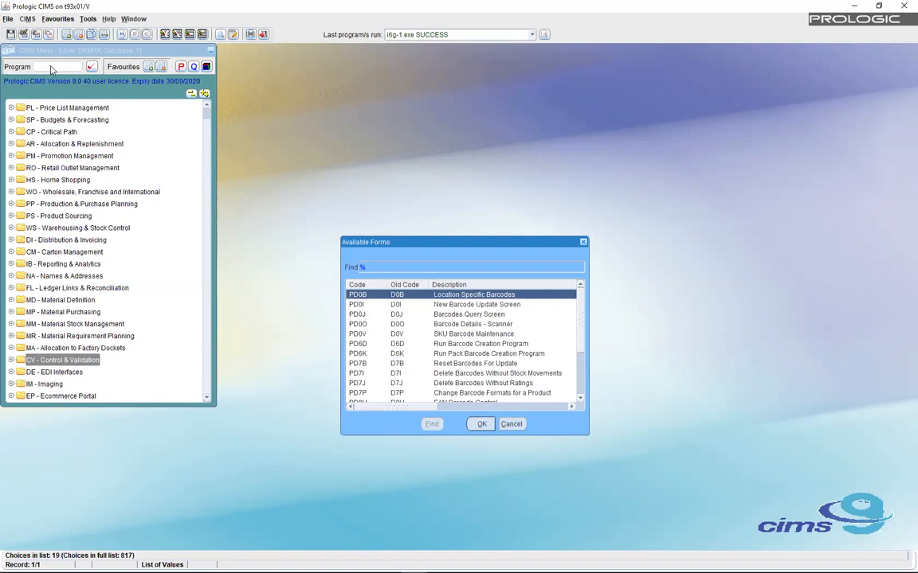
- Cancel Available Forms, try the rejected code a4t, then open Job Maintenance and drag it right
{"action": "left_click", "coordinate": [512, 425]}
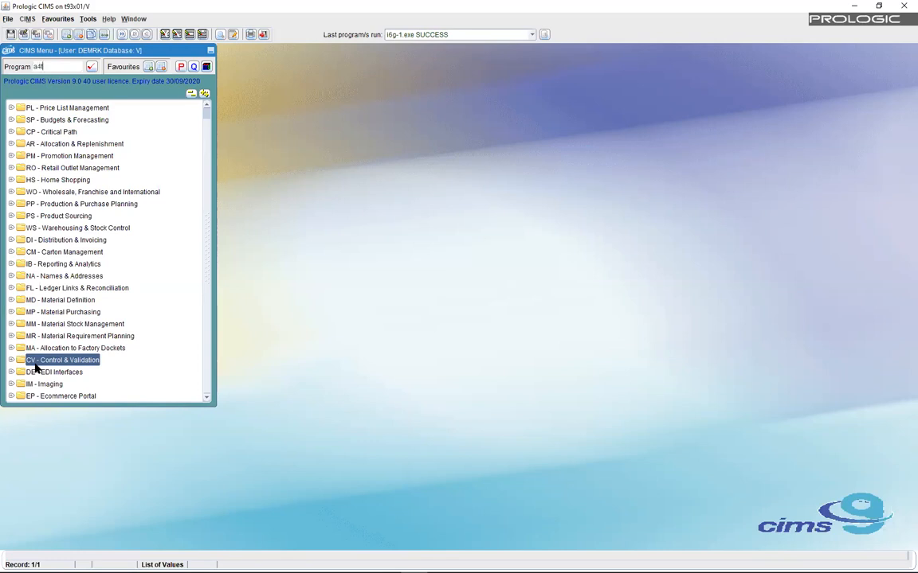
{"action": "key", "text": "Return"}
{"action": "key", "text": "BackSpace"}
{"action": "key", "text": "BackSpace"}
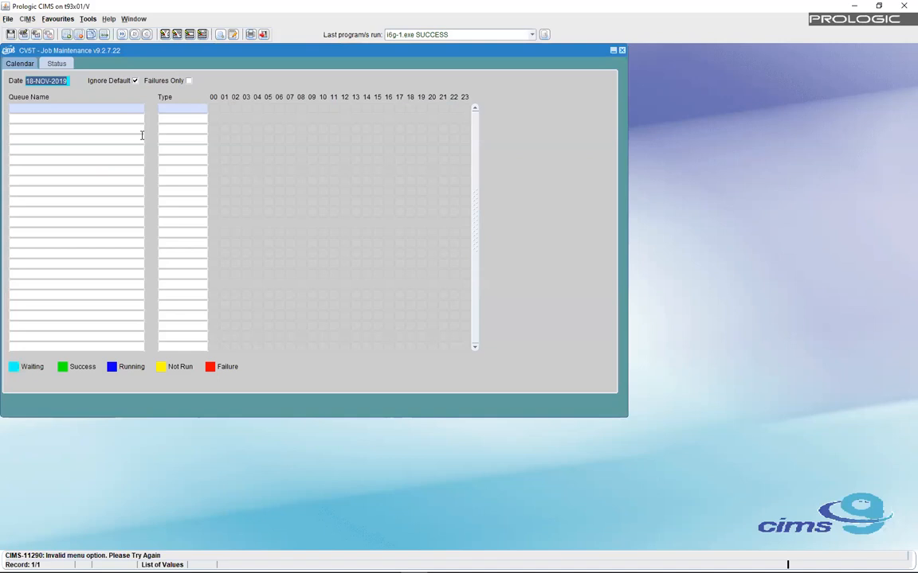
{"action": "left_click_drag", "start_coordinate": [146, 51], "coordinate": [173, 85]}
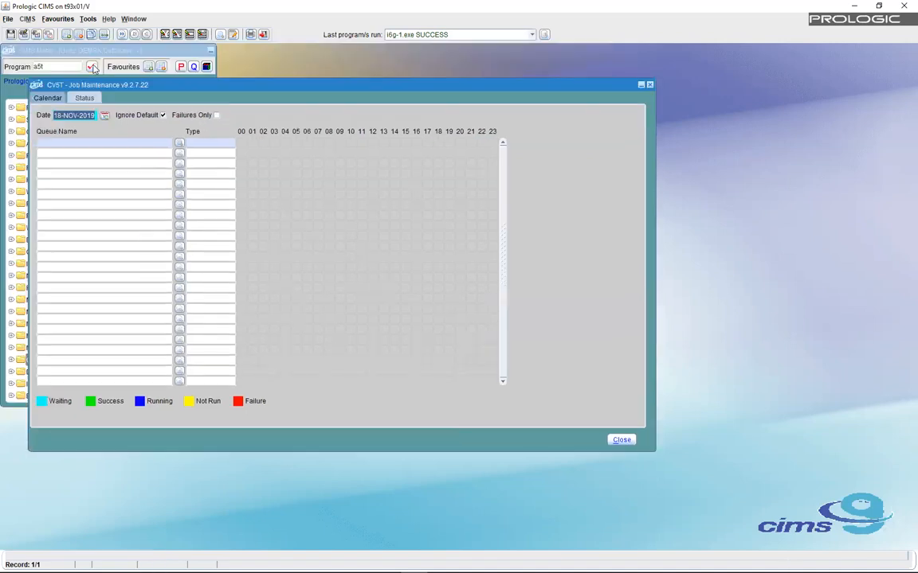
{"action": "left_click", "coordinate": [163, 115]}
{"action": "left_click_drag", "start_coordinate": [293, 86], "coordinate": [392, 82]}
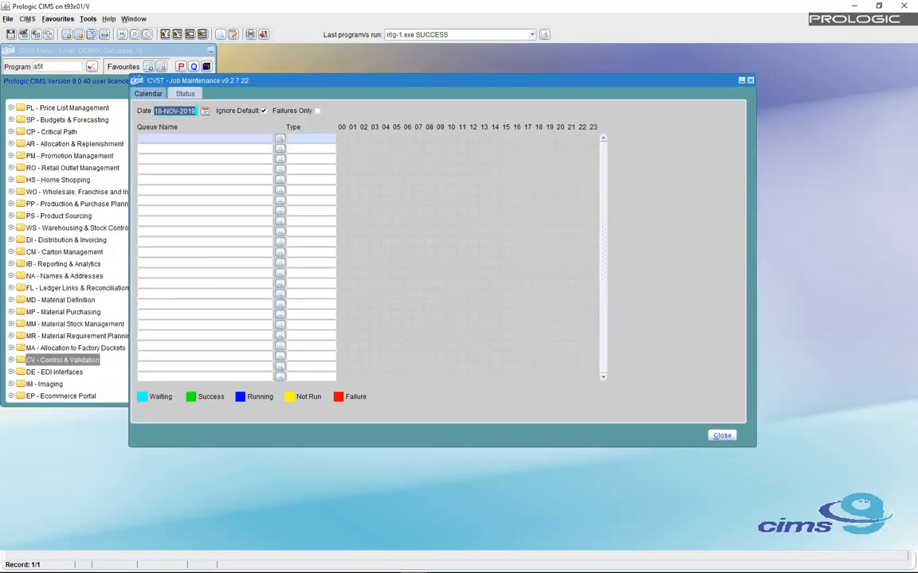
{"action": "double_click", "coordinate": [40, 67]}
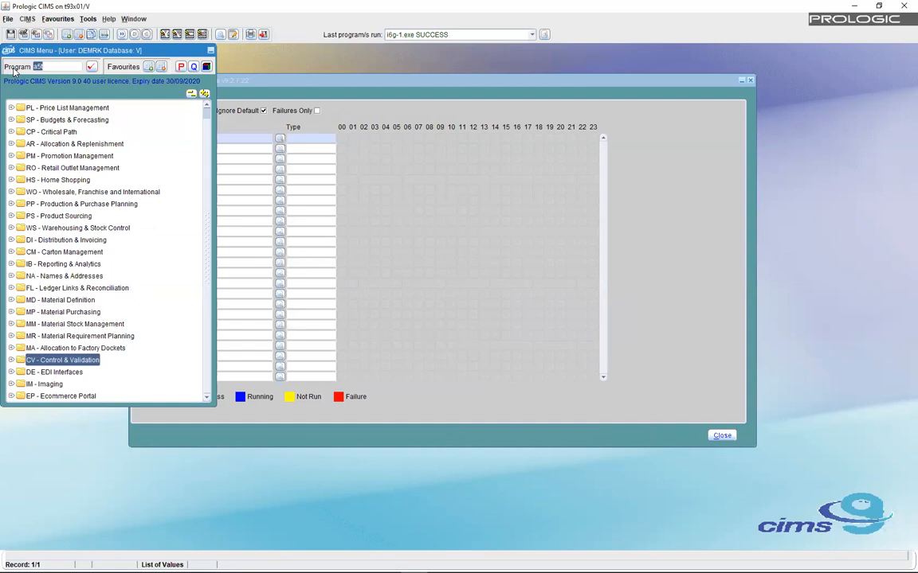
- Open Product Stock Movement (00c) and move it aside, then launch Run Replenishment (ar0p)
{"action": "type", "text": "00c"}
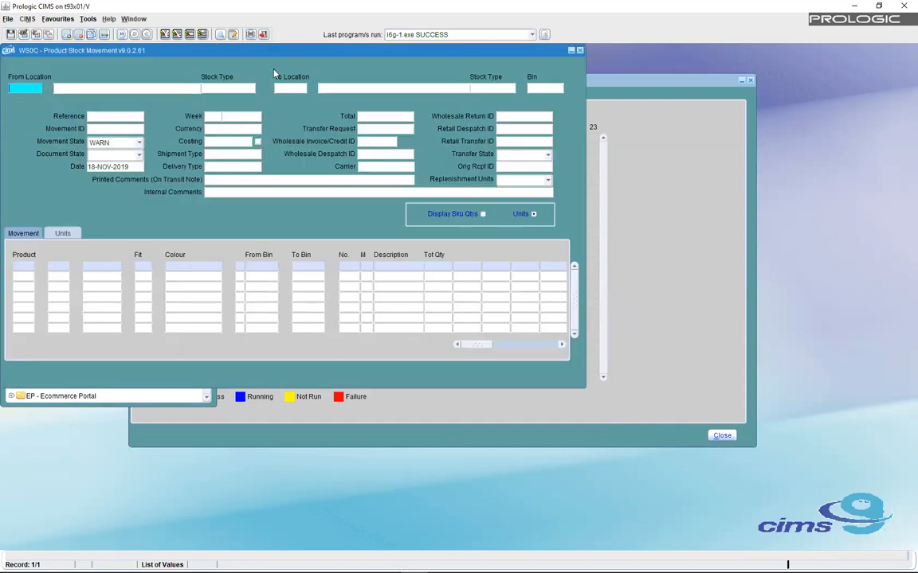
{"action": "left_click_drag", "start_coordinate": [259, 54], "coordinate": [316, 193]}
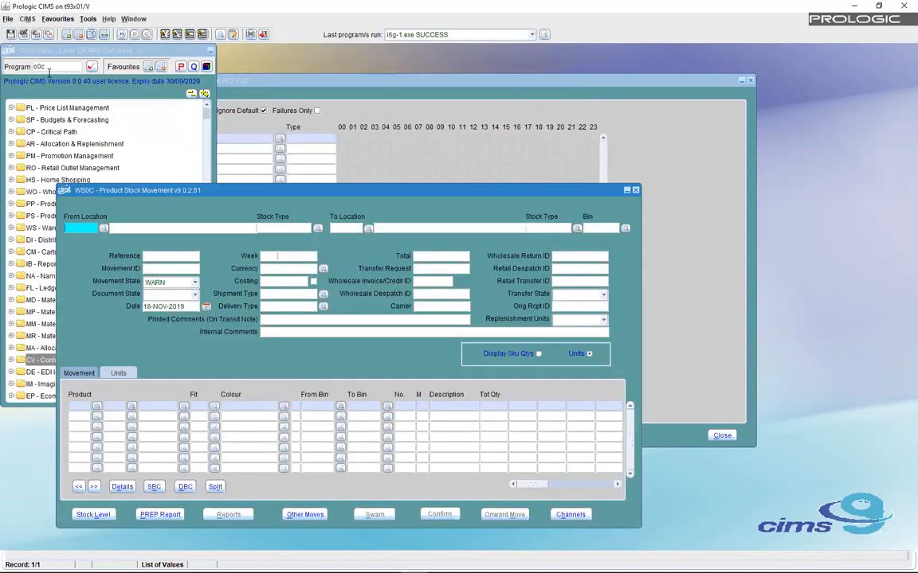
{"action": "type", "text": "ar0p"}
{"action": "key", "text": "Return"}
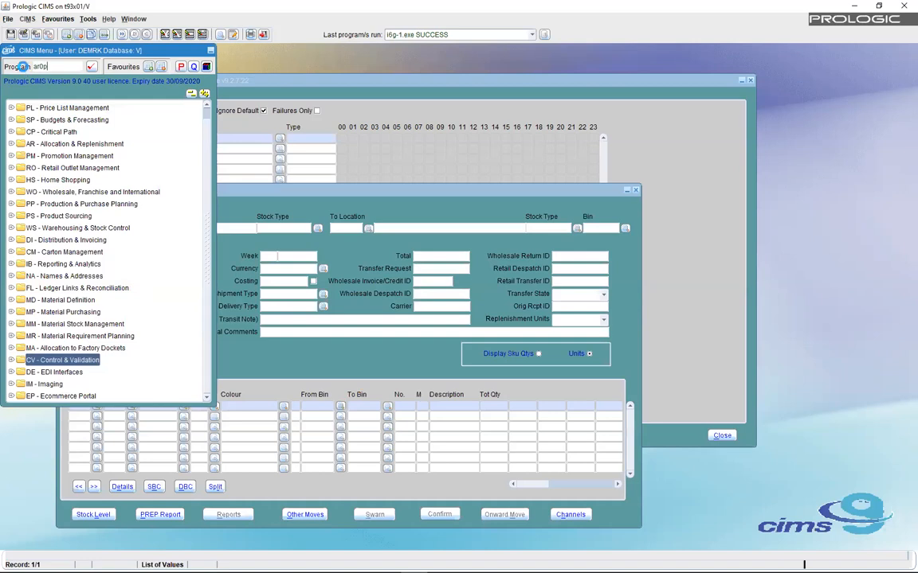
{"action": "left_click", "coordinate": [134, 21]}
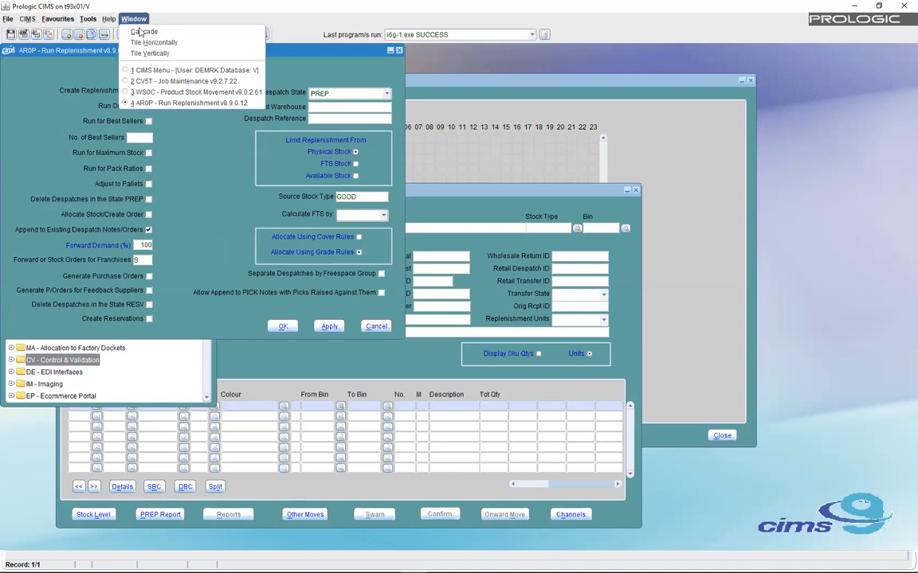
- Bring CV5T Job Maintenance forward, shift it slightly left, and show its Status tab
{"action": "left_click", "coordinate": [165, 83]}
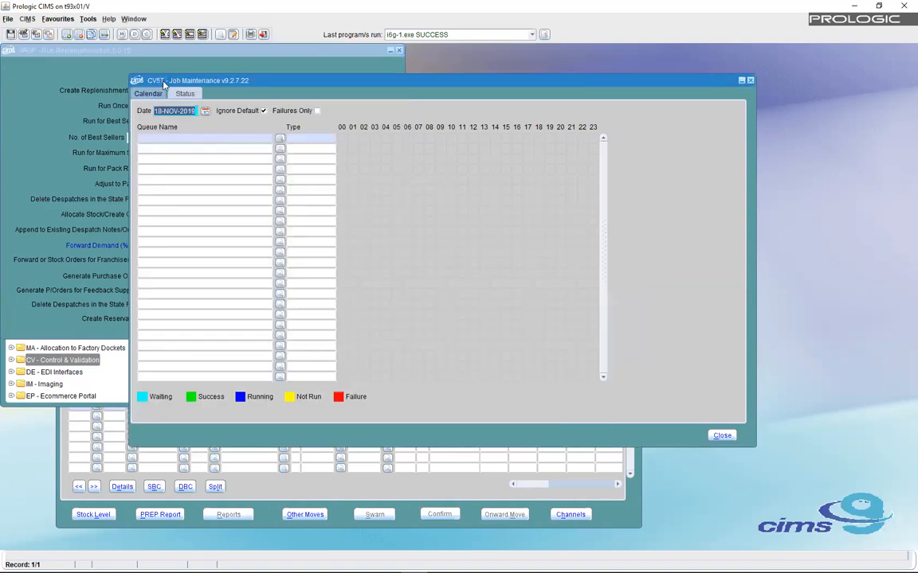
{"action": "left_click_drag", "start_coordinate": [475, 85], "coordinate": [431, 84]}
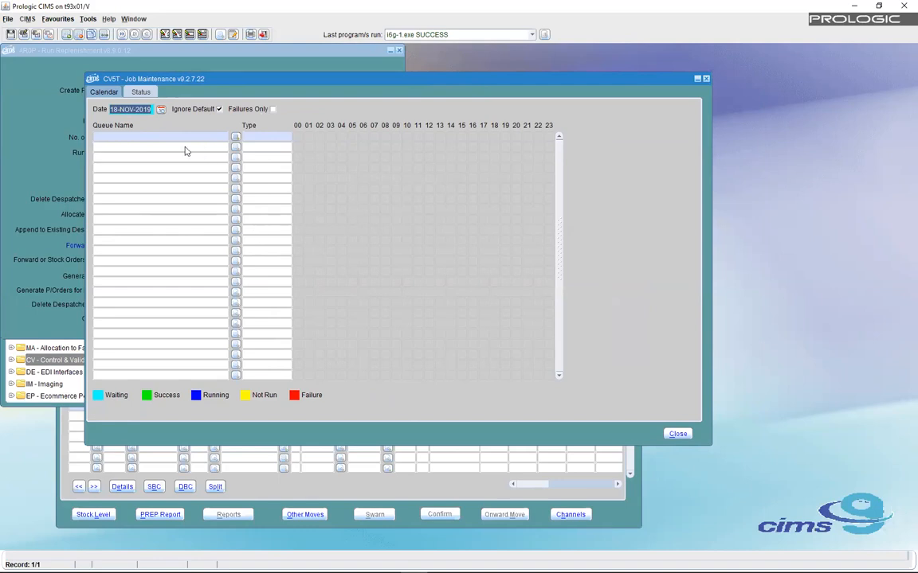
{"action": "left_click", "coordinate": [141, 93]}
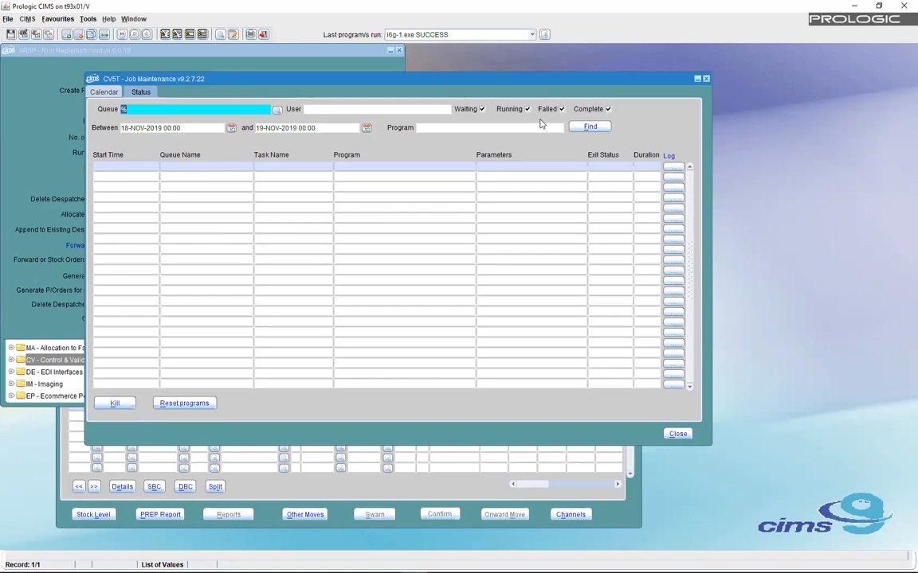
- List the 18-NOV-2019 jobs, inspect their program paths and parameters, and open the failed i8xa-51.exe log
{"action": "left_click", "coordinate": [598, 129]}
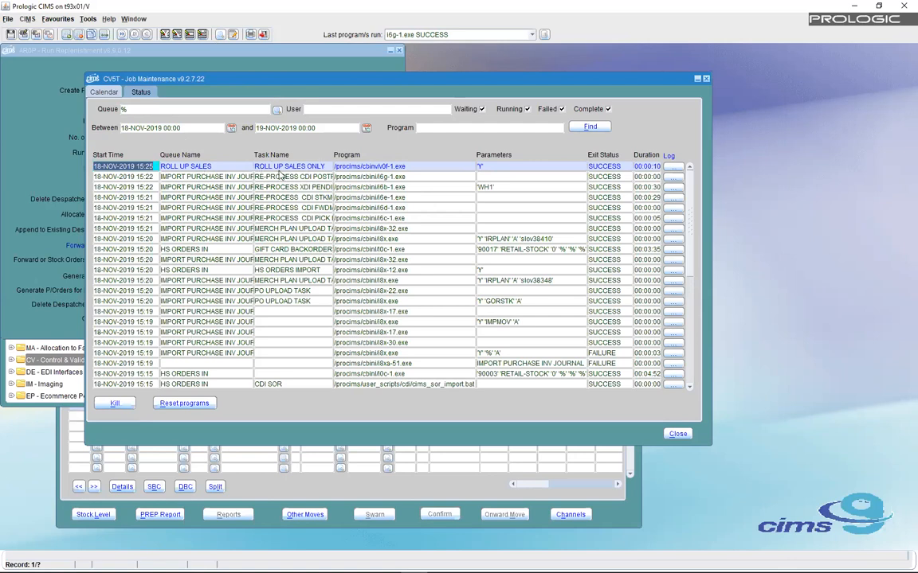
{"action": "left_click", "coordinate": [408, 167]}
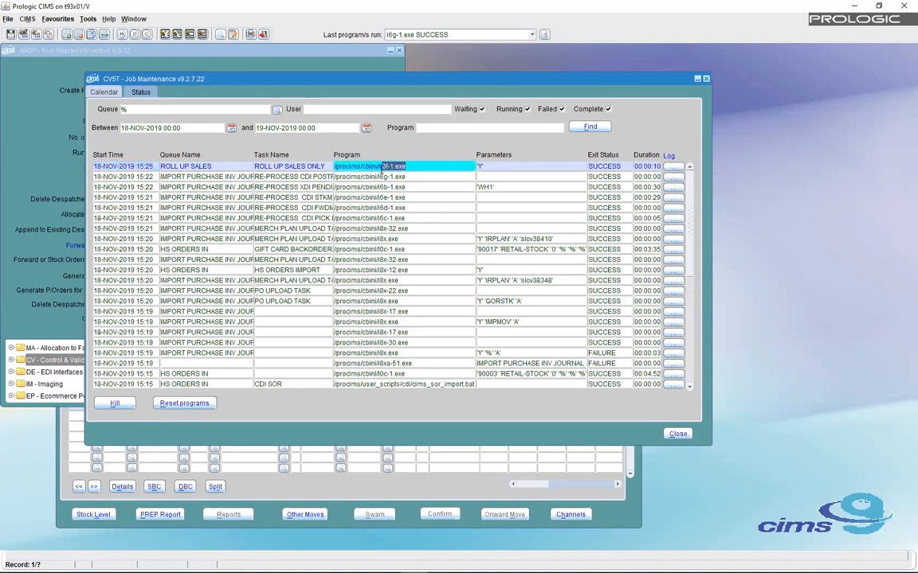
{"action": "left_click_drag", "start_coordinate": [380, 166], "coordinate": [333, 167]}
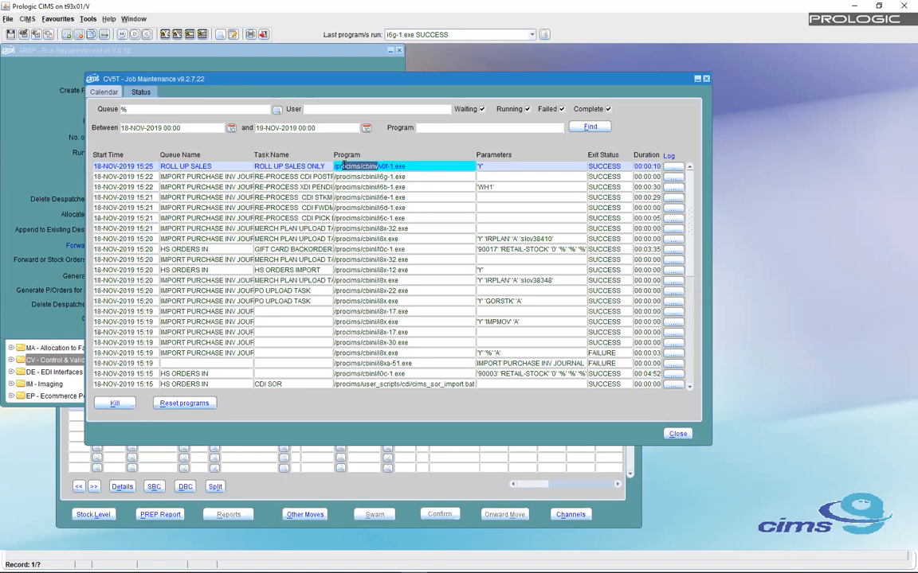
{"action": "left_click", "coordinate": [469, 166]}
{"action": "left_click", "coordinate": [479, 239]}
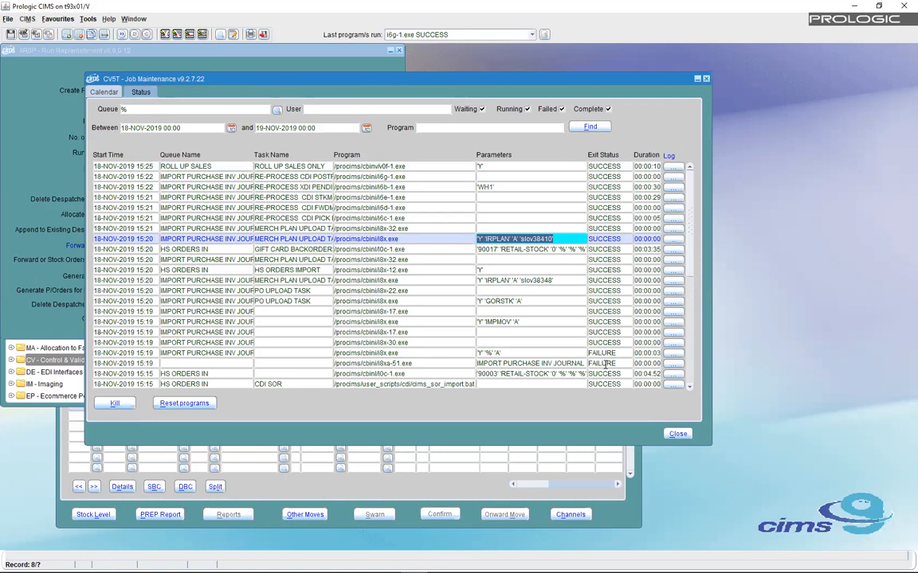
{"action": "left_click", "coordinate": [675, 364]}
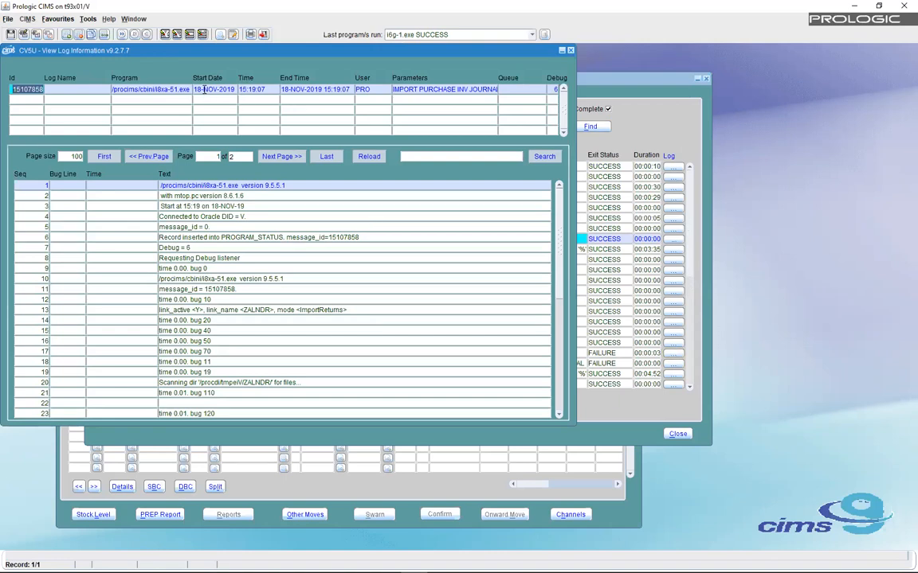
- Review the log's start and end times, the Debug = 6 line, and the Failure message on line 33
{"action": "left_click", "coordinate": [240, 89]}
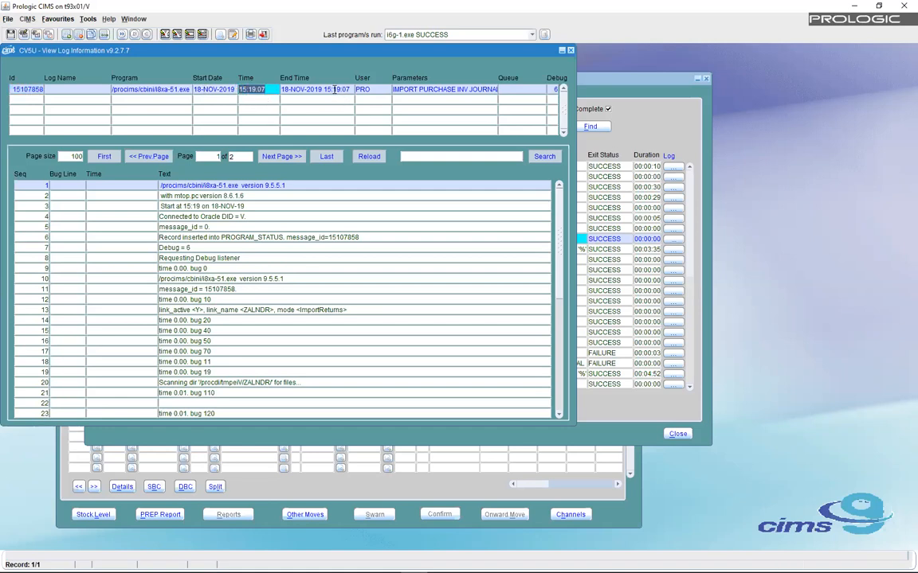
{"action": "left_click_drag", "start_coordinate": [324, 89], "coordinate": [346, 89]}
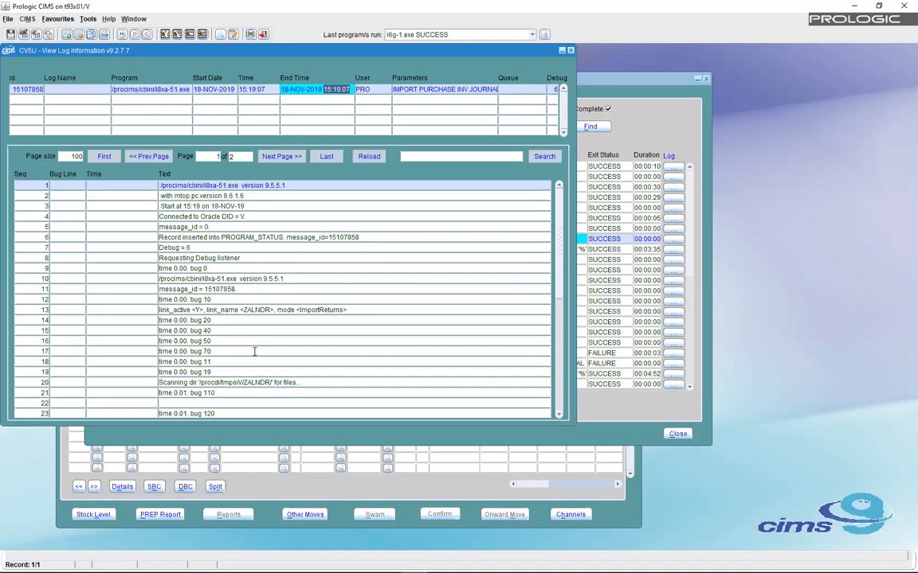
{"action": "left_click_drag", "start_coordinate": [194, 248], "coordinate": [154, 248]}
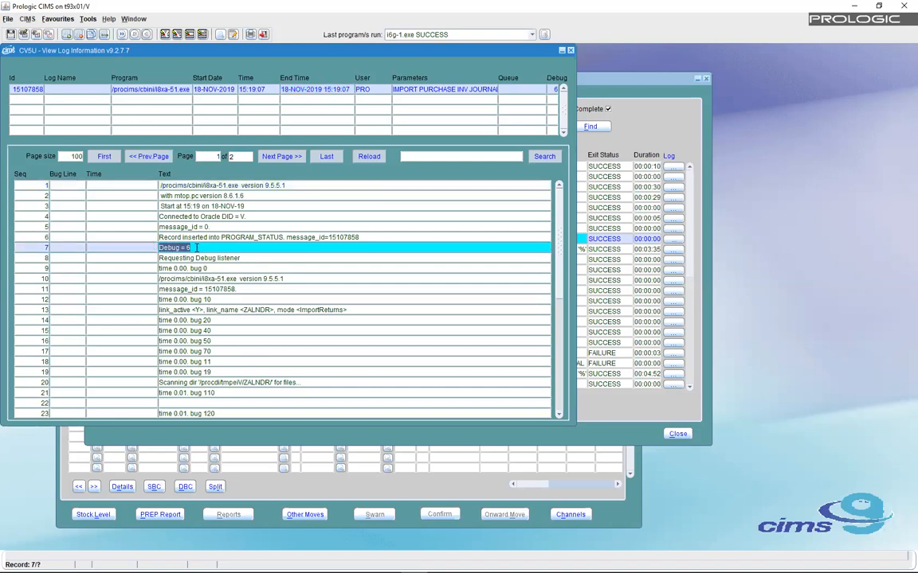
{"action": "left_click_drag", "start_coordinate": [187, 249], "coordinate": [195, 249]}
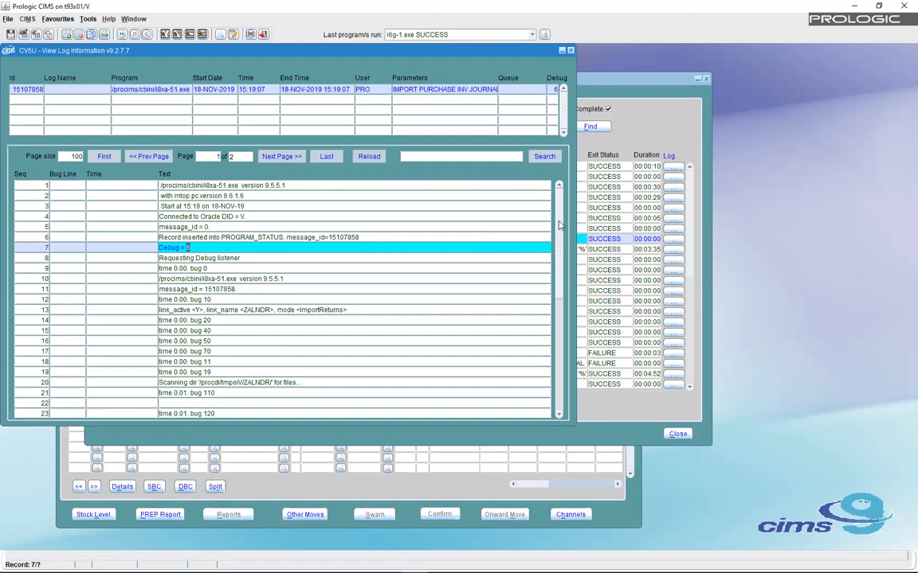
{"action": "scroll", "coordinate": [559, 319], "scroll_direction": "down", "scroll_amount": 1}
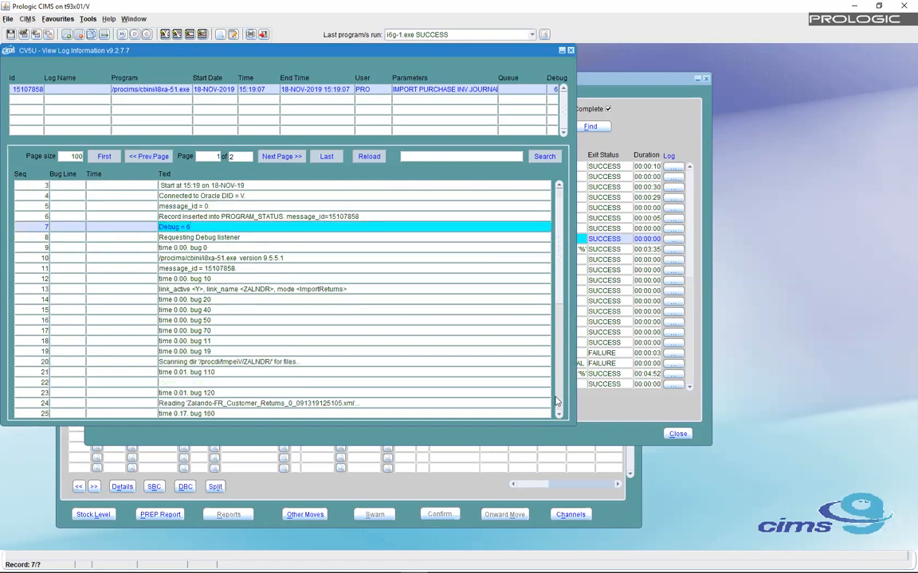
{"action": "scroll", "coordinate": [557, 402], "scroll_direction": "down", "scroll_amount": 6}
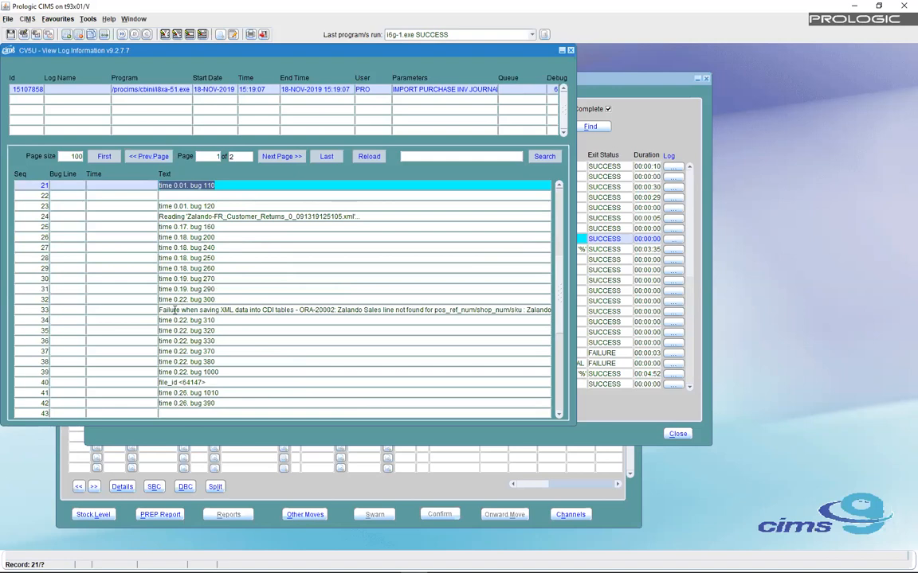
{"action": "left_click_drag", "start_coordinate": [160, 310], "coordinate": [558, 336]}
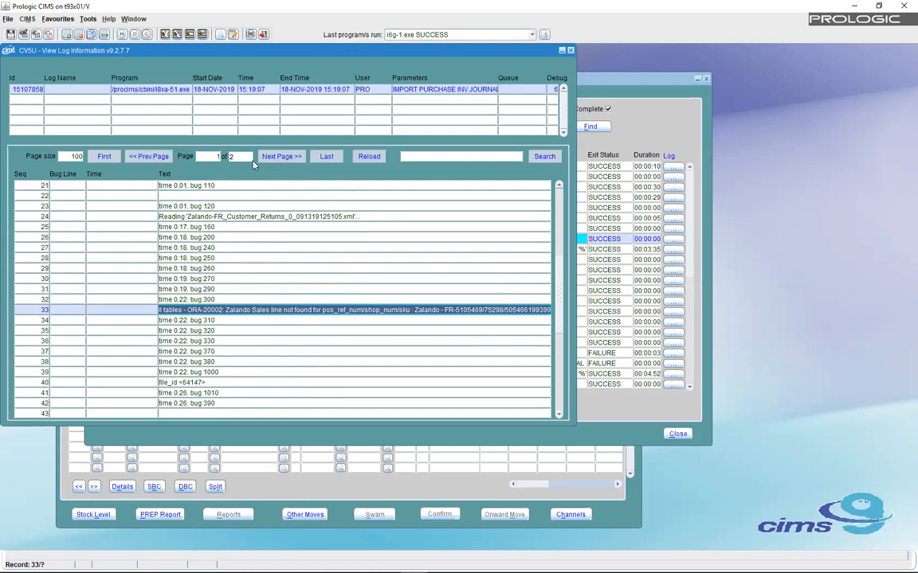
- Go to page two, then change the page size from 100 to 1000 and reload
{"action": "left_click", "coordinate": [283, 156]}
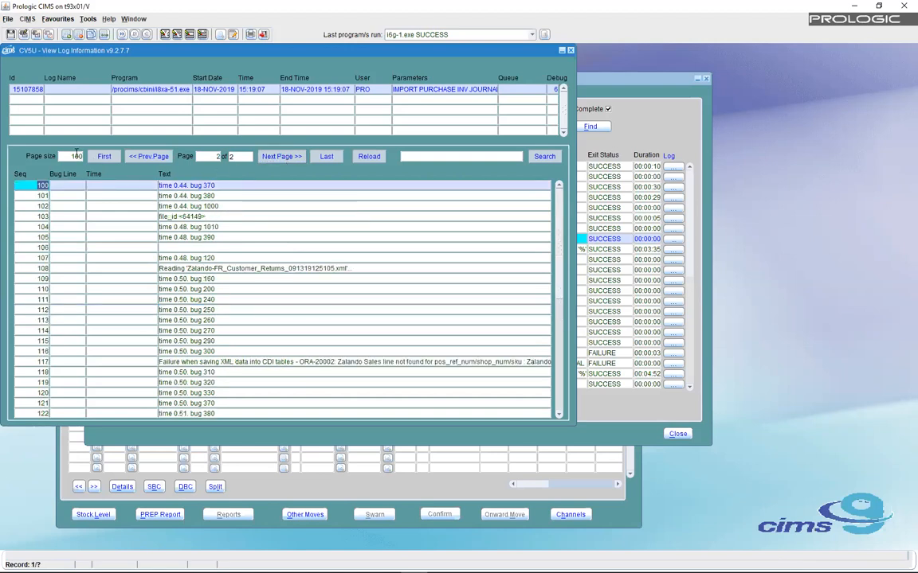
{"action": "type", "text": "0"}
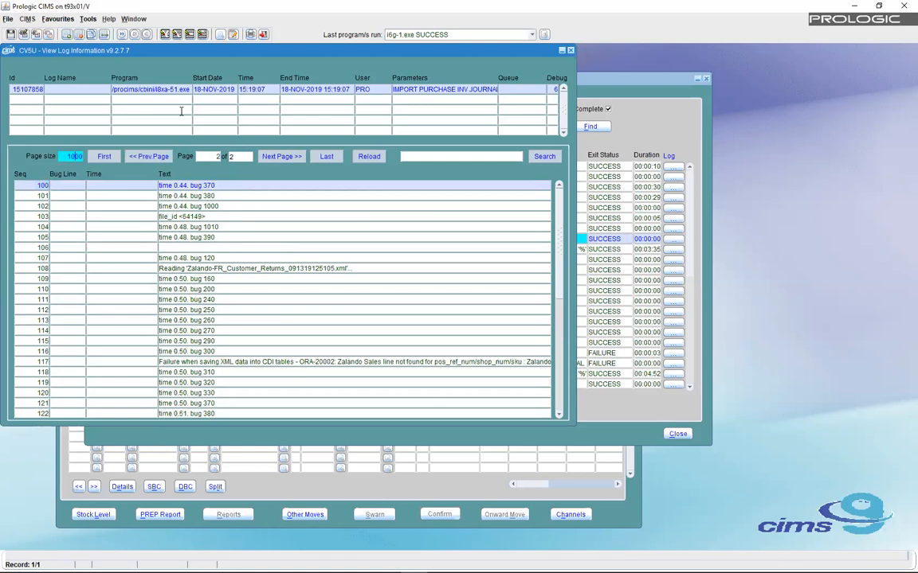
{"action": "left_click", "coordinate": [365, 156]}
- Search the log for 'Failure' lines
{"action": "left_click", "coordinate": [405, 154]}
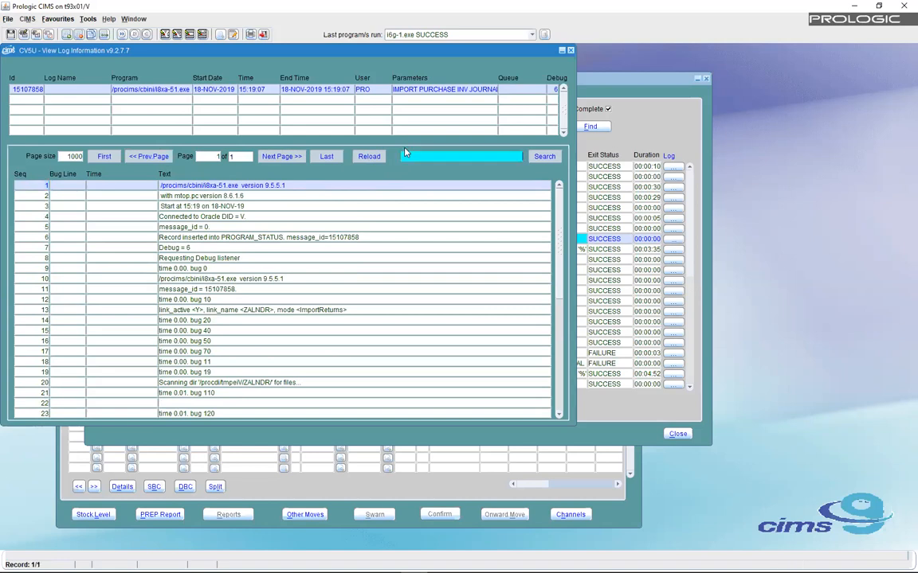
{"action": "type", "text": "Failure"}
{"action": "left_click", "coordinate": [544, 157]}
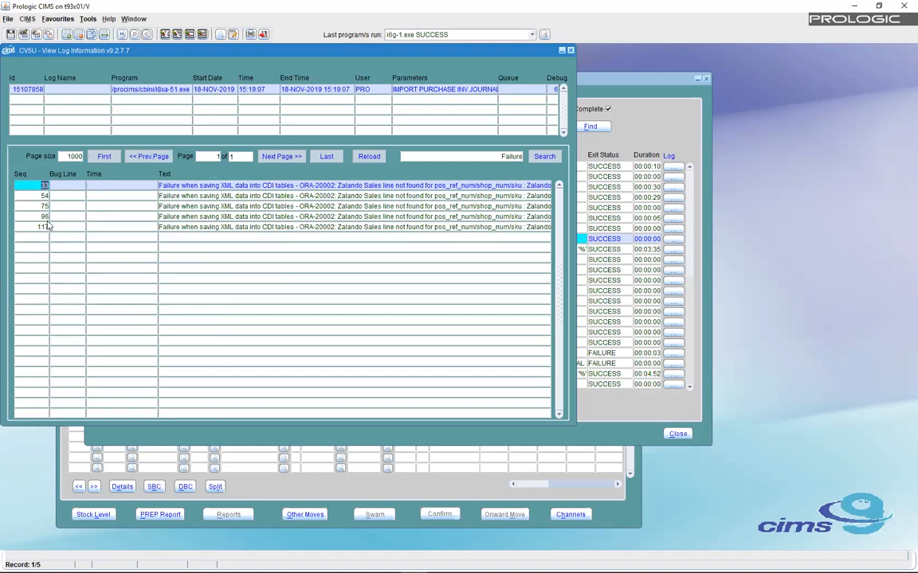
- Clear the search term and close View Log Information
{"action": "double_click", "coordinate": [508, 156]}
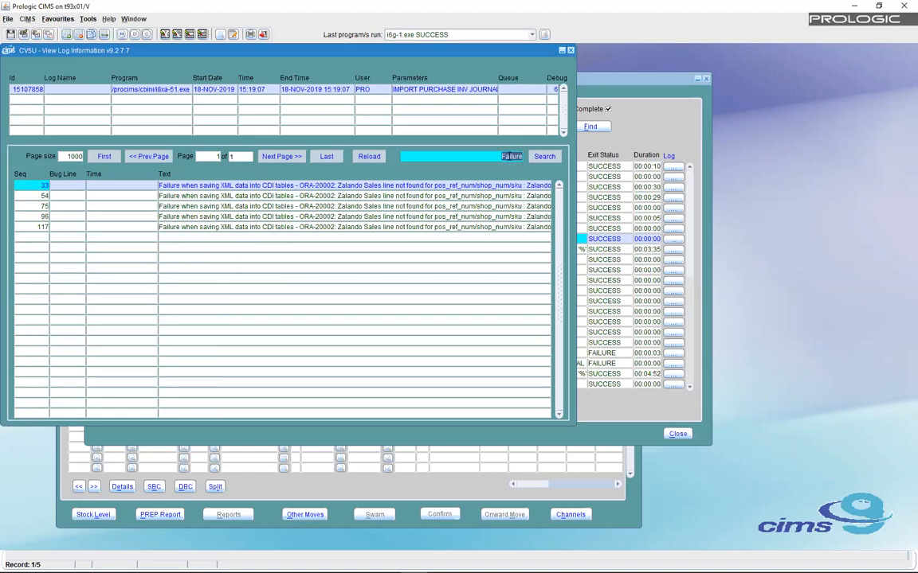
{"action": "key", "text": "BackSpace"}
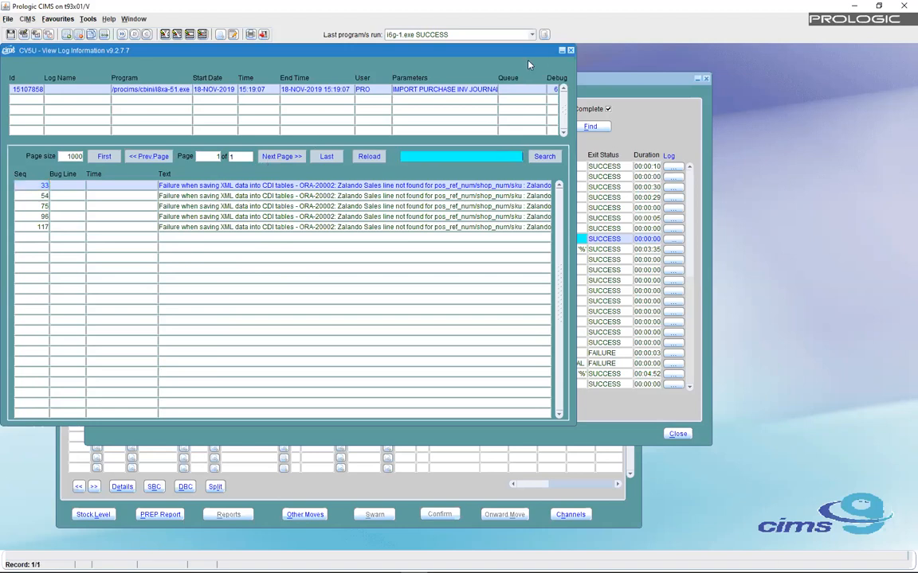
{"action": "left_click", "coordinate": [572, 51]}
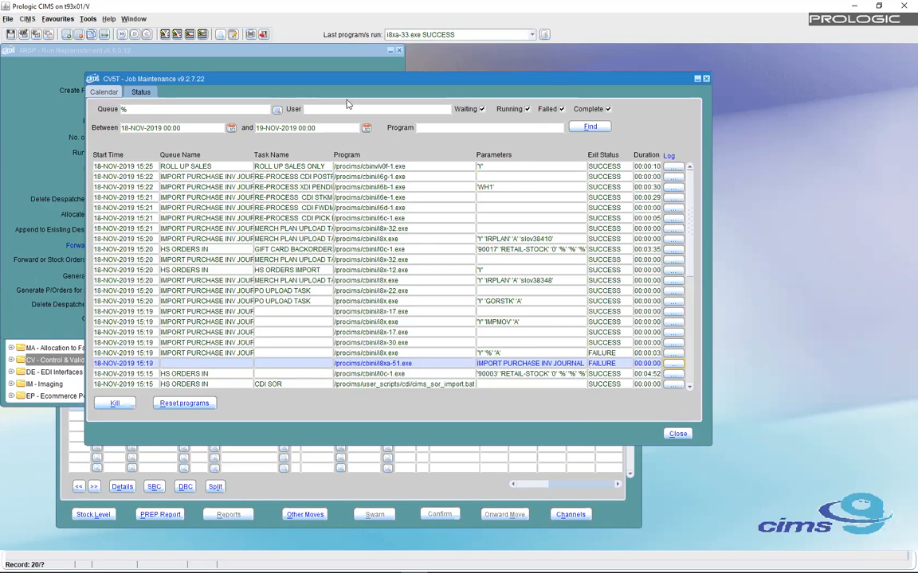
- Untick Complete, Running and Waiting so only Failed jobs remain listed
{"action": "left_click", "coordinate": [607, 109]}
{"action": "left_click", "coordinate": [528, 109]}
{"action": "left_click", "coordinate": [451, 167]}
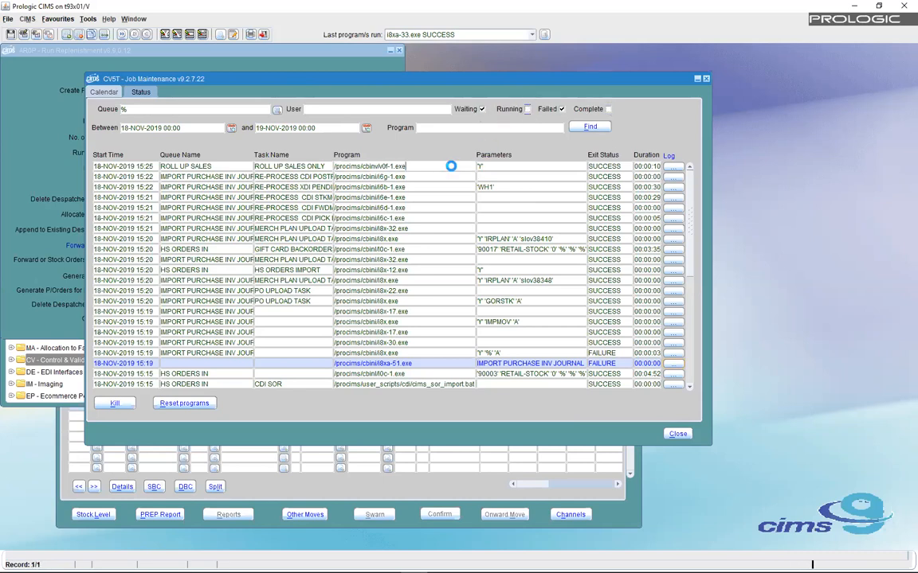
{"action": "left_click", "coordinate": [481, 109]}
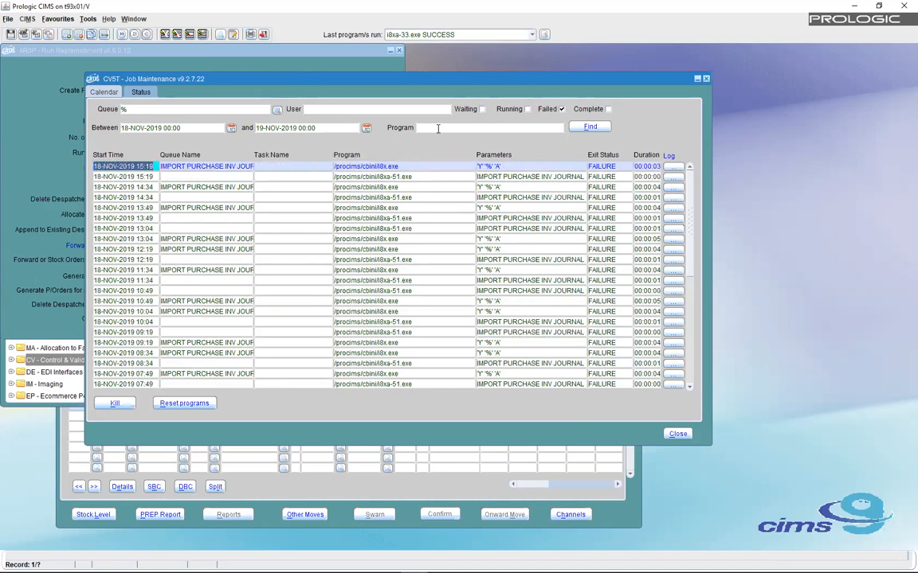
{"action": "left_click", "coordinate": [437, 127]}
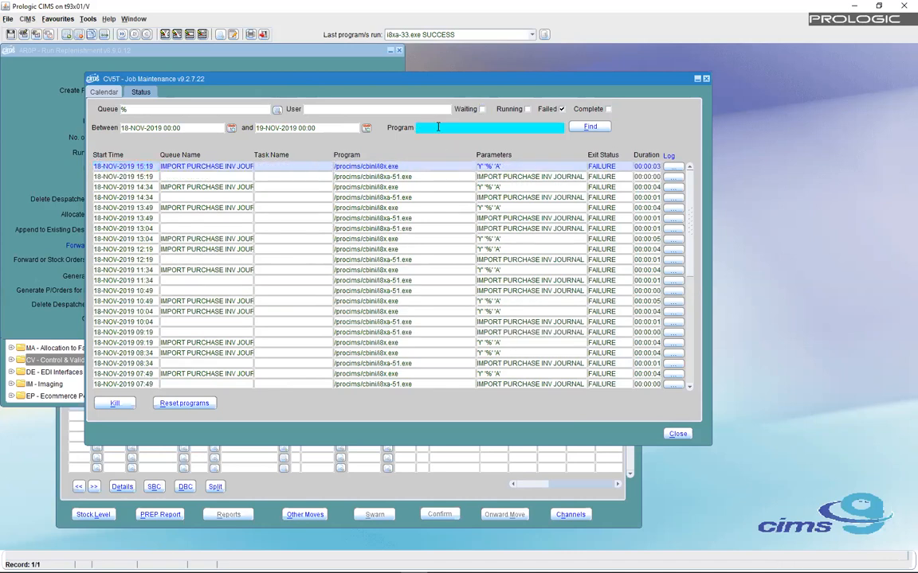
- Filter the failed jobs by Program %i8xa-51.exe and run Find
{"action": "type", "text": "%i8xa-51.exe%"}
{"action": "left_click_drag", "start_coordinate": [423, 128], "coordinate": [463, 128]}
{"action": "key", "text": "BackSpace"}
{"action": "left_click", "coordinate": [590, 128]}
{"action": "left_click", "coordinate": [591, 127]}
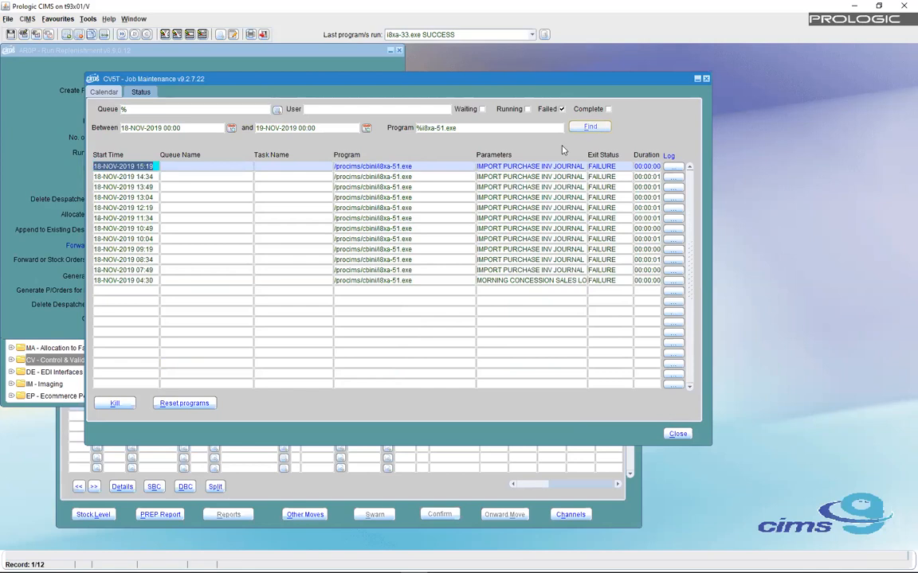
- Change the program filter to %i8xa-51% and rerun the search
{"action": "left_click", "coordinate": [420, 128]}
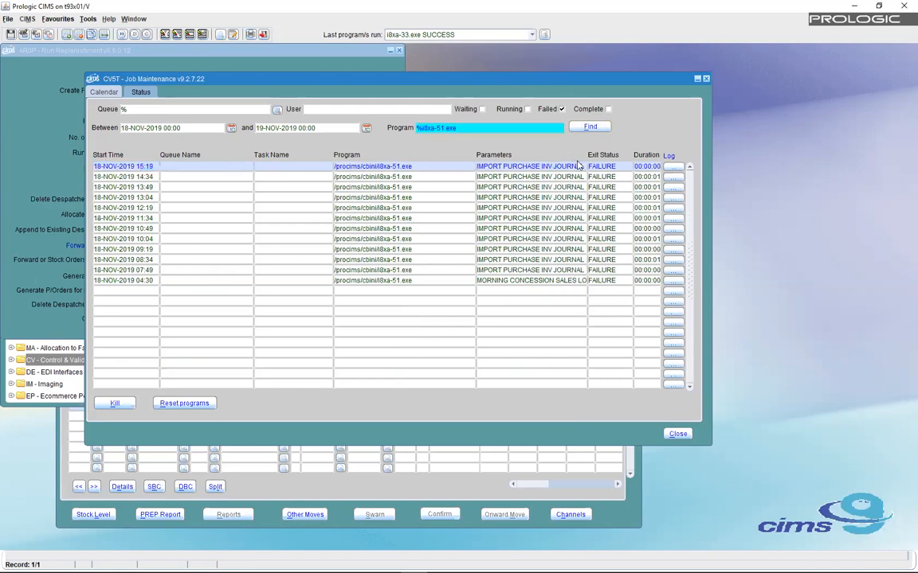
{"action": "left_click", "coordinate": [576, 163]}
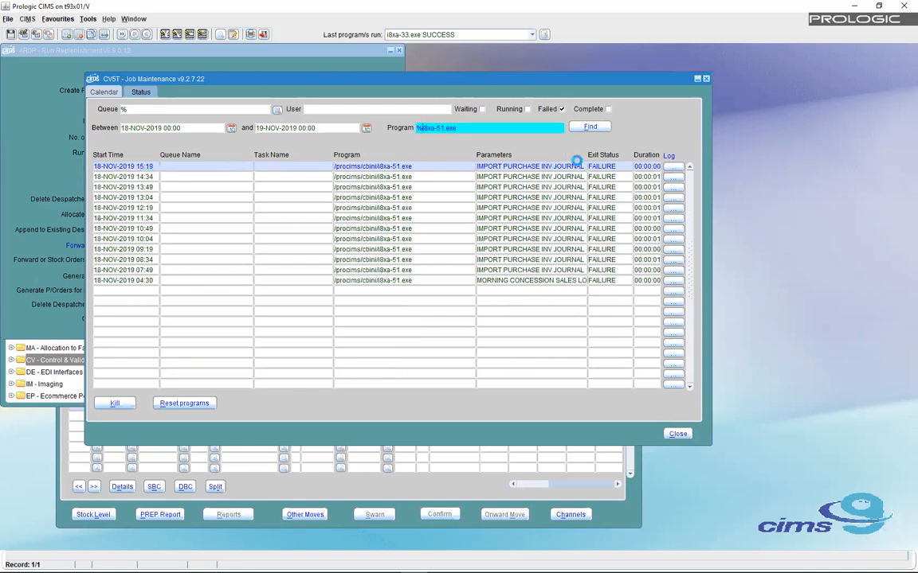
{"action": "key", "text": "Right"}
{"action": "key", "text": "Right"}
{"action": "key", "text": "Right"}
{"action": "key", "text": "Delete"}
{"action": "key", "text": "Delete"}
{"action": "key", "text": "Delete"}
{"action": "key", "text": "Delete"}
{"action": "type", "text": "%"}
{"action": "left_click", "coordinate": [128, 110]}
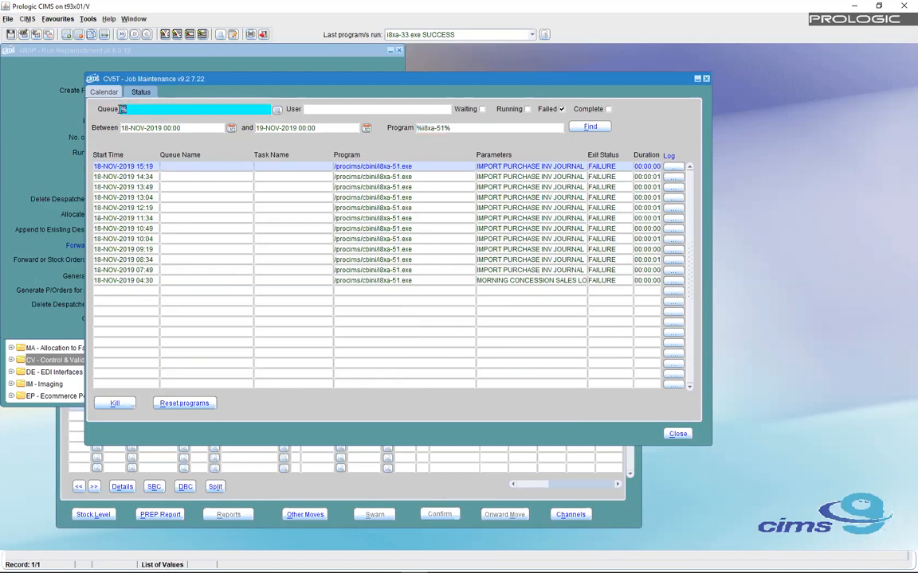
{"action": "left_click", "coordinate": [590, 126]}
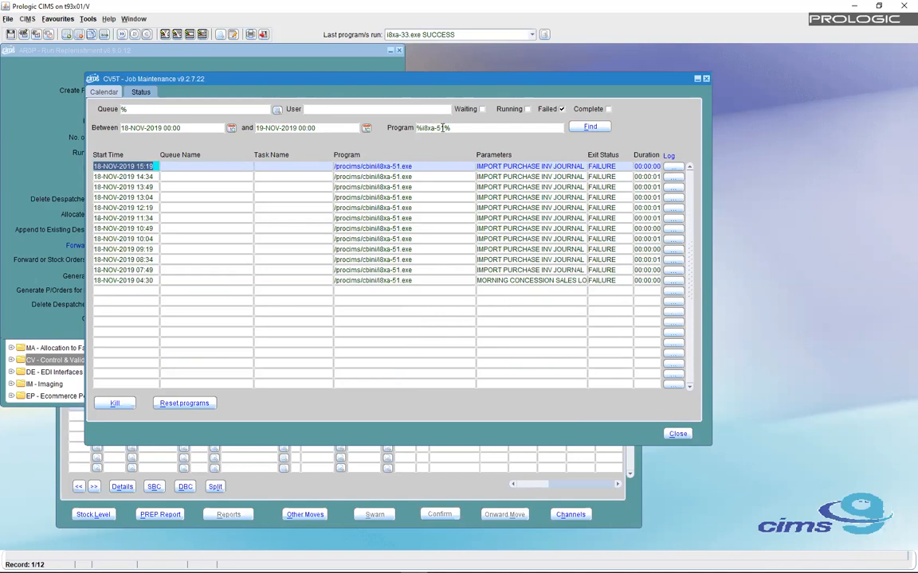
- Broaden the program filter to %i8xa% and re-query
{"action": "left_click_drag", "start_coordinate": [451, 128], "coordinate": [433, 129]}
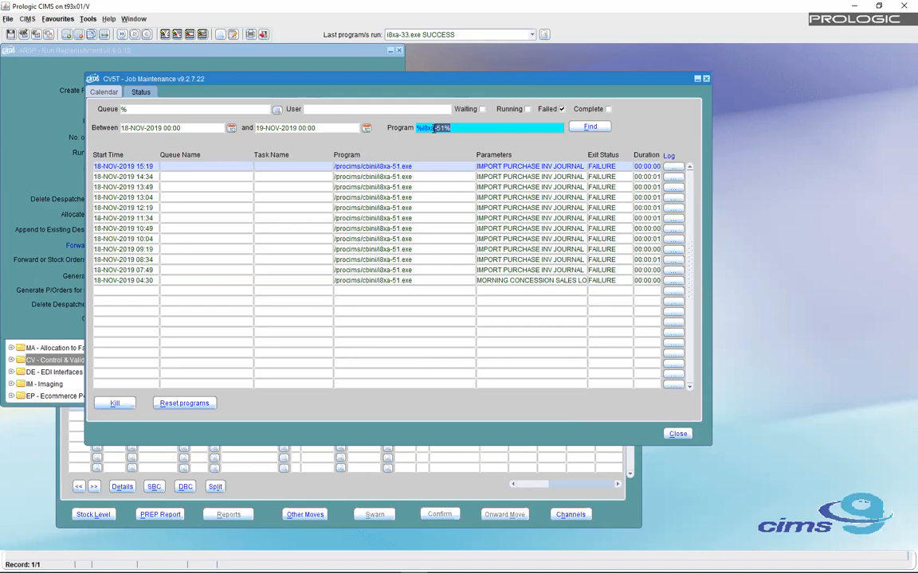
{"action": "type", "text": "%"}
{"action": "key", "text": "Return"}
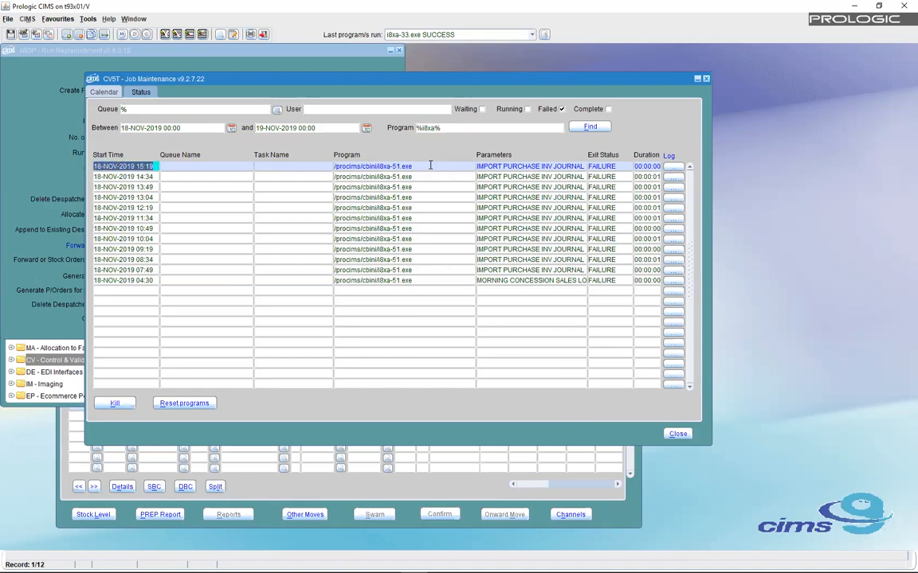
{"action": "left_click", "coordinate": [433, 166]}
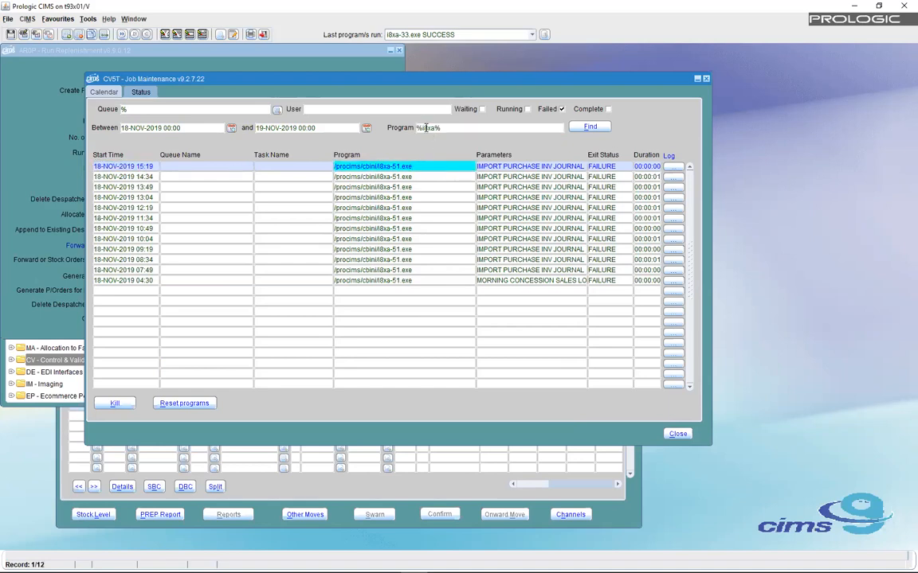
{"action": "left_click", "coordinate": [126, 130]}
- Move the start date back to 15-NOV-2019 and rerun the search
{"action": "key", "text": "BackSpace"}
{"action": "type", "text": "5"}
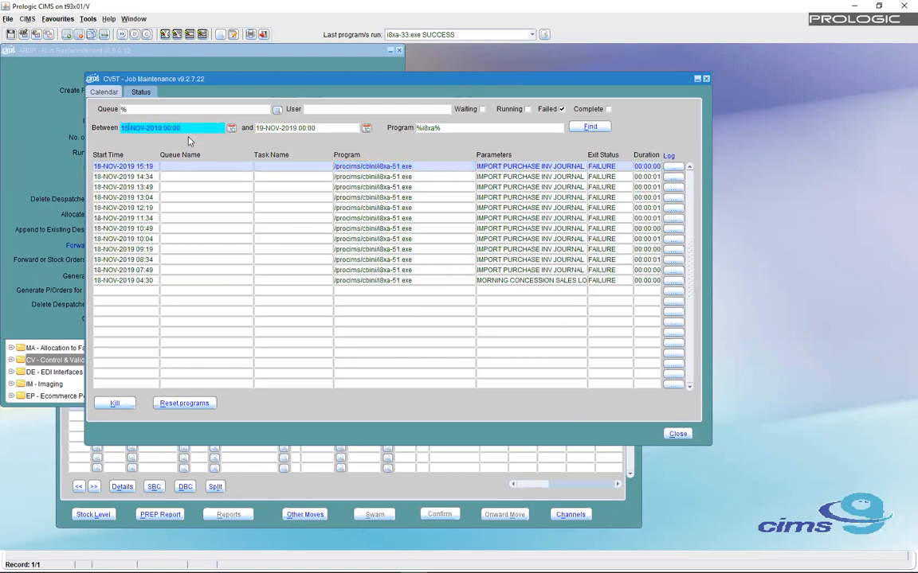
{"action": "left_click", "coordinate": [420, 166]}
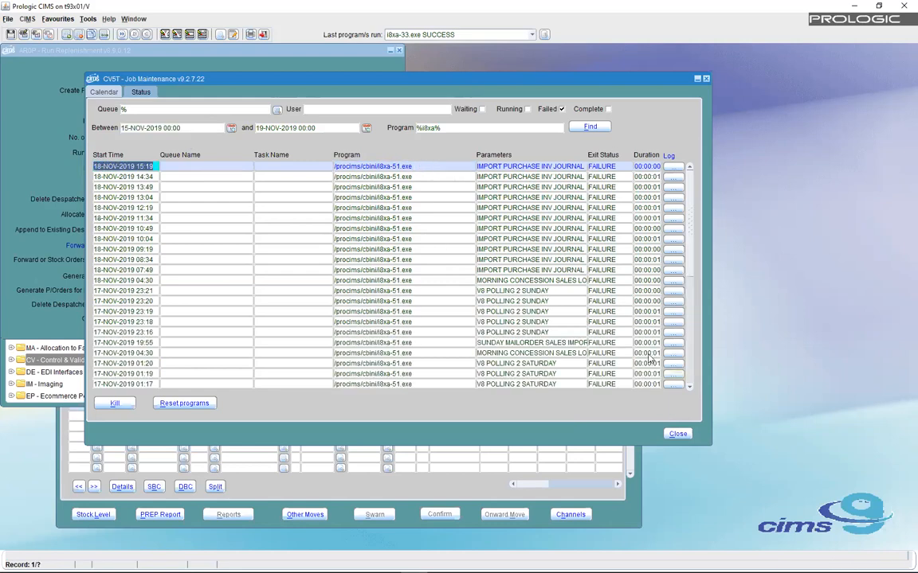
{"action": "scroll", "coordinate": [689, 370], "scroll_direction": "down", "scroll_amount": 15}
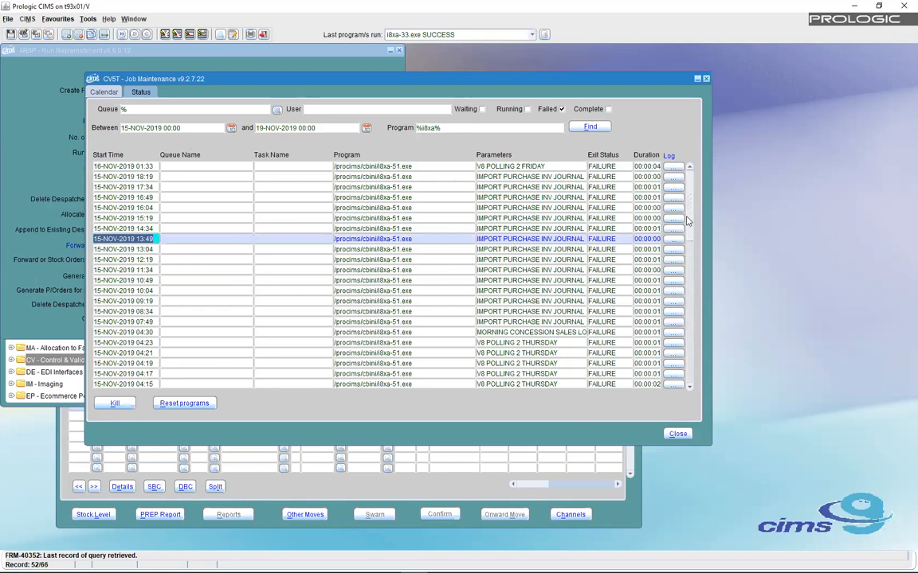
{"action": "scroll", "coordinate": [690, 375], "scroll_direction": "up", "scroll_amount": 14}
- Trim the program filter to %i8x%
{"action": "left_click", "coordinate": [428, 127]}
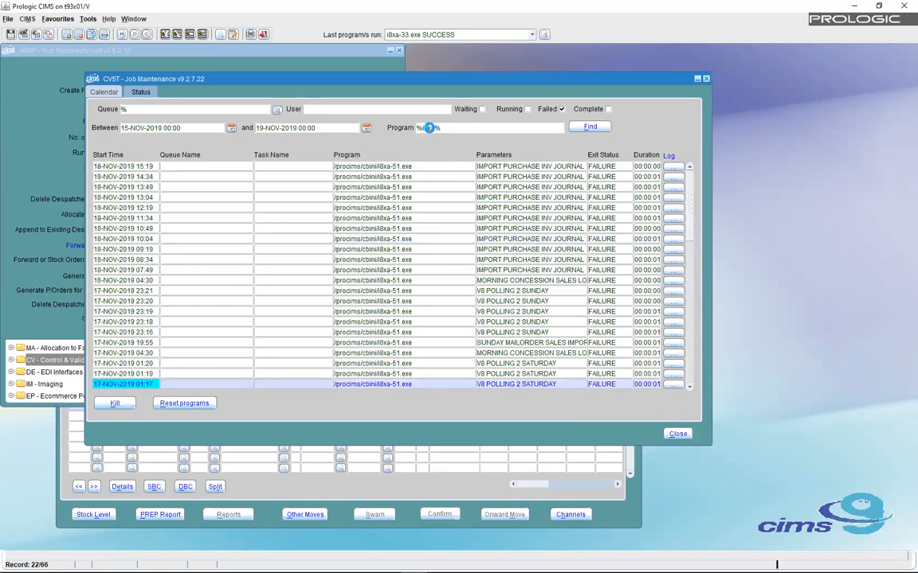
{"action": "left_click", "coordinate": [502, 127]}
{"action": "key", "text": "BackSpace"}
{"action": "key", "text": "BackSpace"}
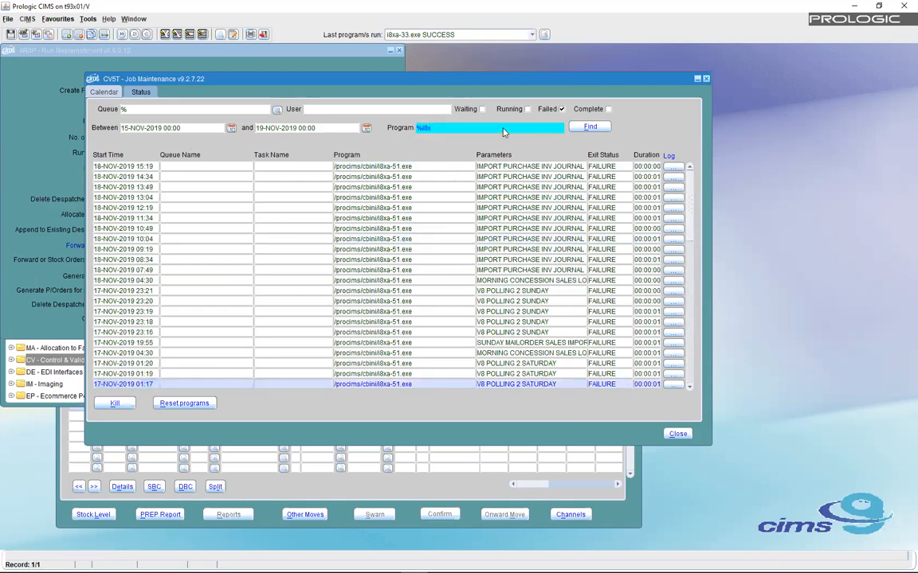
{"action": "type", "text": "%"}
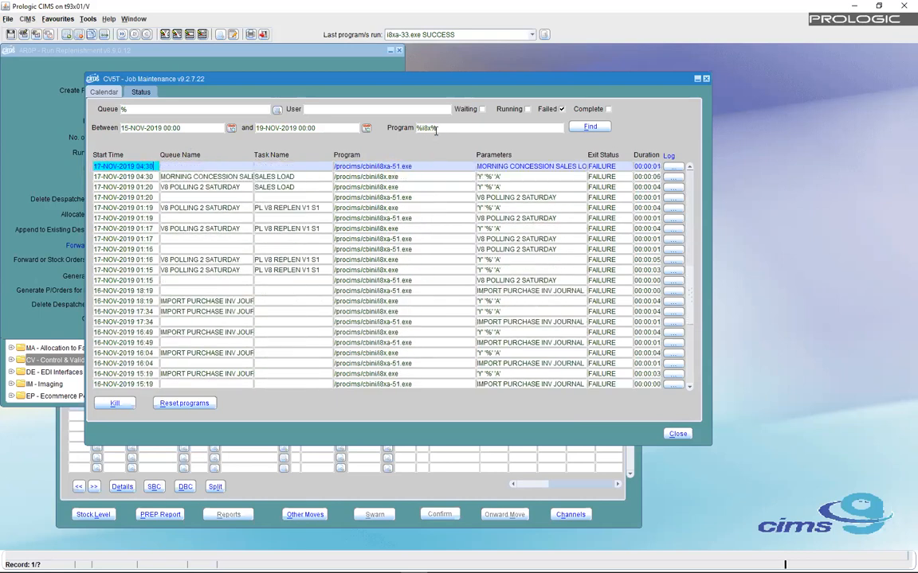
- Query failed jobs for Program %u0p%, which returns no records
{"action": "double_click", "coordinate": [435, 130]}
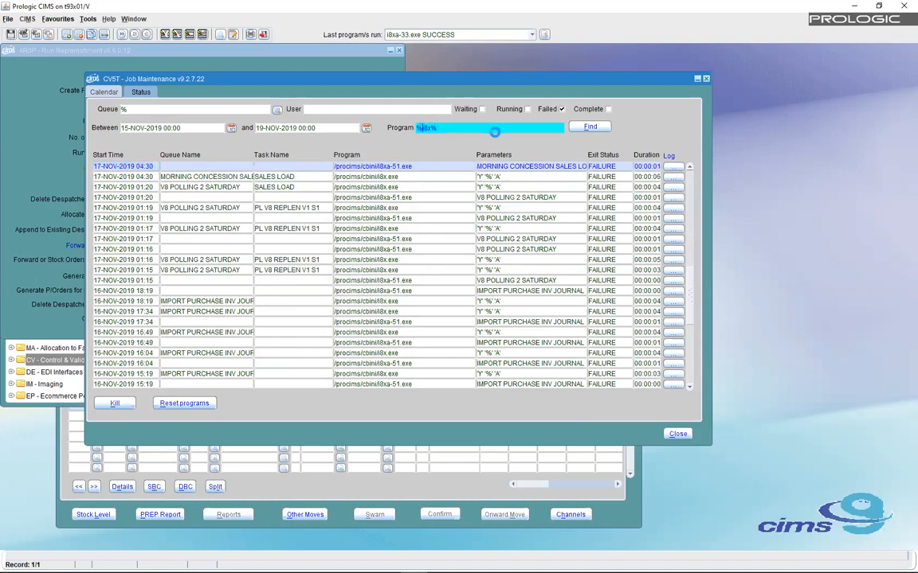
{"action": "type", "text": "u0p%"}
{"action": "key", "text": "Delete"}
{"action": "key", "text": "Delete"}
{"action": "key", "text": "Delete"}
{"action": "key", "text": "Delete"}
{"action": "key", "text": "Return"}
- Change the program filter to %i8x_-5% and execute to list only i8xa-51.exe failures
{"action": "left_click", "coordinate": [445, 125]}
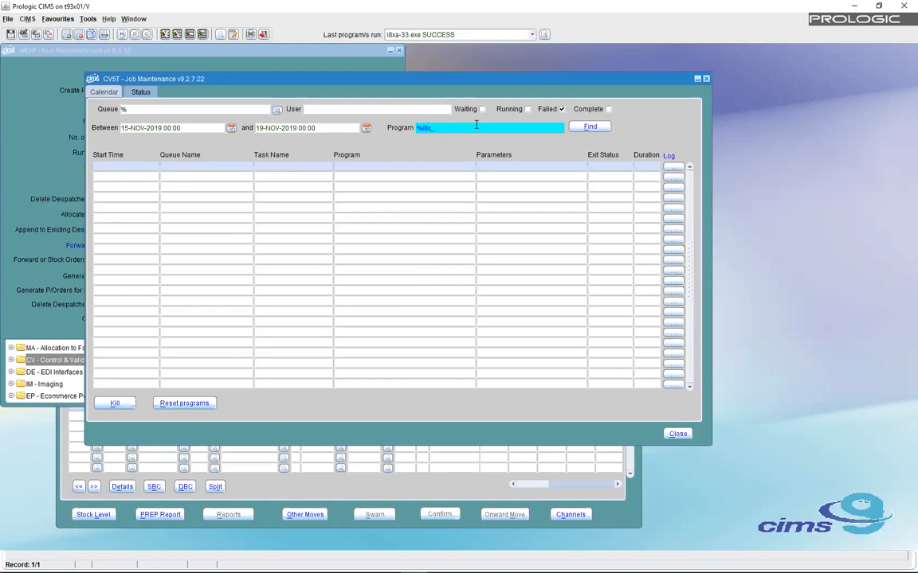
{"action": "type", "text": "5%"}
{"action": "key", "text": "F8"}
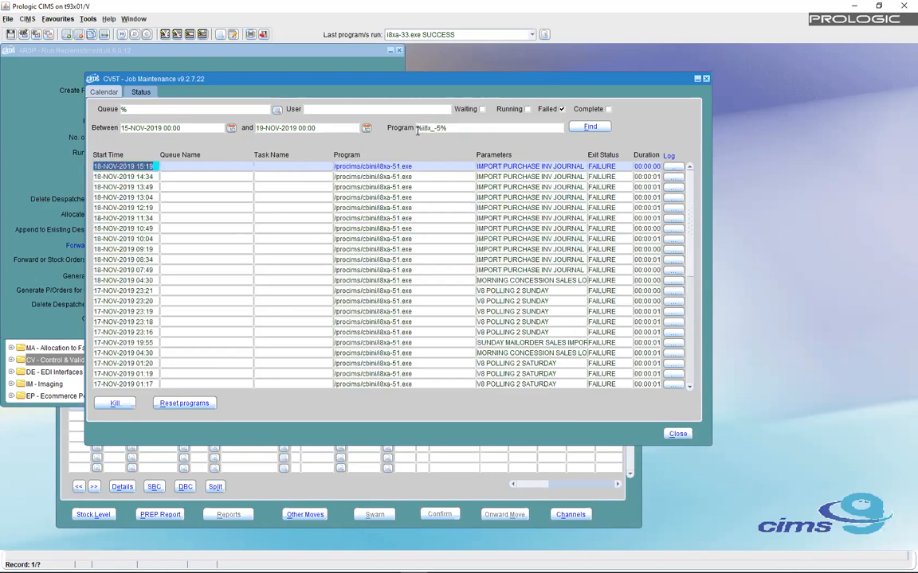
{"action": "left_click_drag", "start_coordinate": [378, 166], "coordinate": [385, 166]}
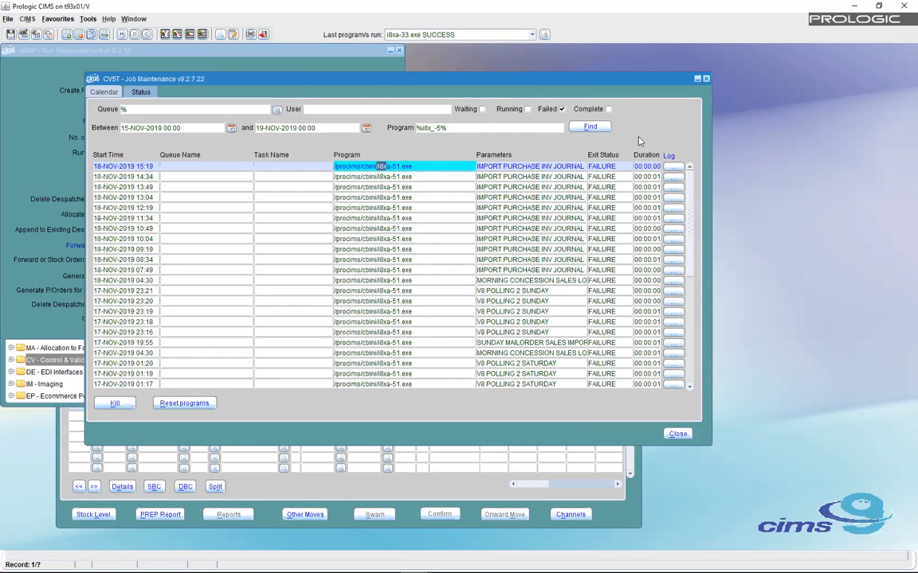
{"action": "left_click", "coordinate": [705, 79]}
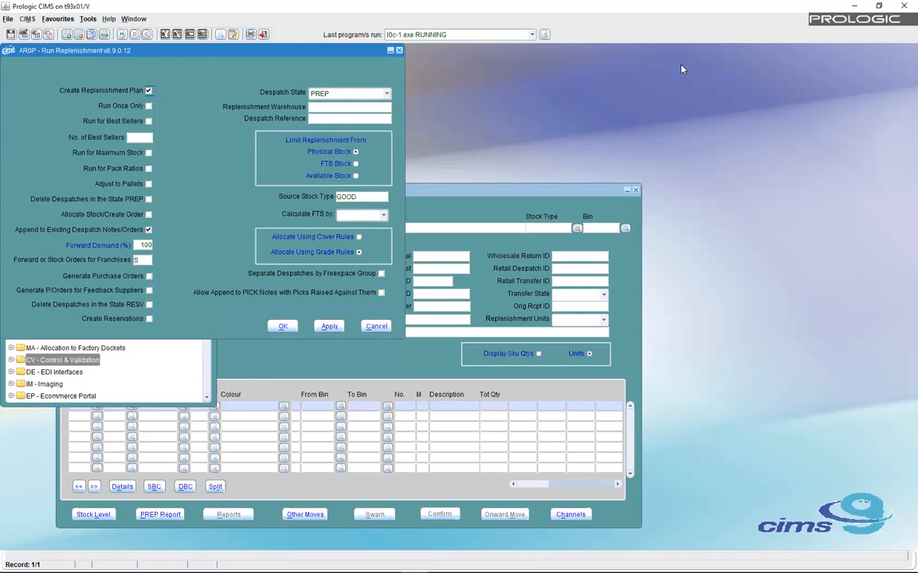
- Open the Scheduler and put the queue definition form into query mode
{"action": "left_click", "coordinate": [575, 190]}
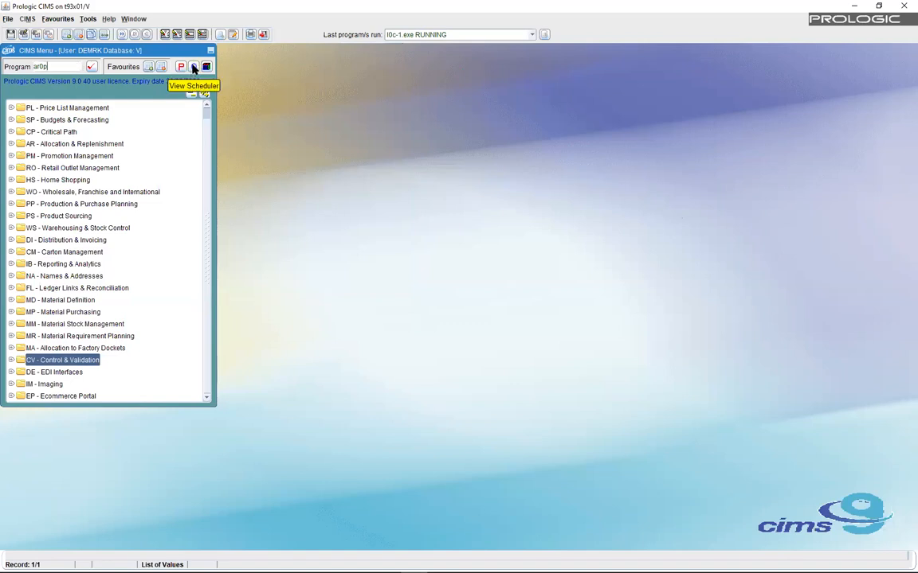
{"action": "left_click", "coordinate": [193, 69]}
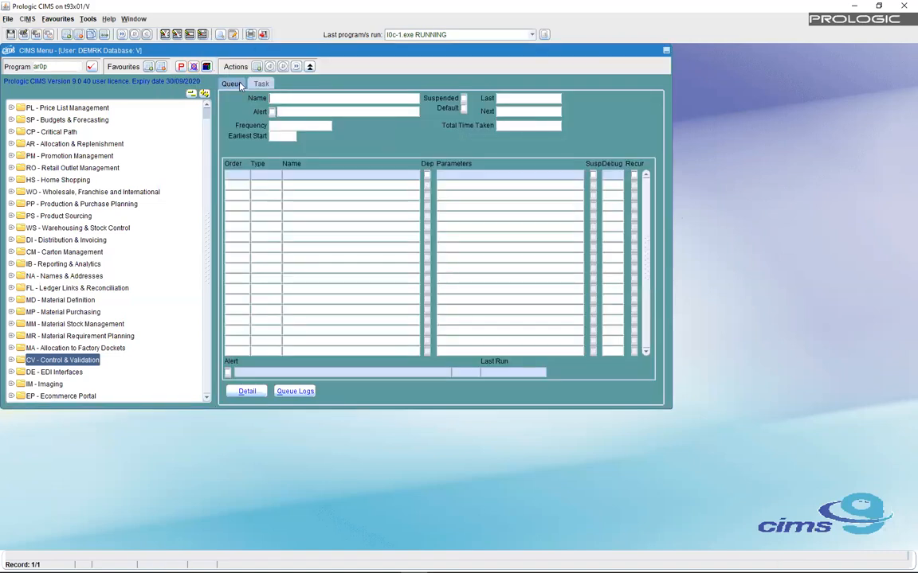
{"action": "left_click", "coordinate": [279, 97]}
{"action": "key", "text": "F11"}
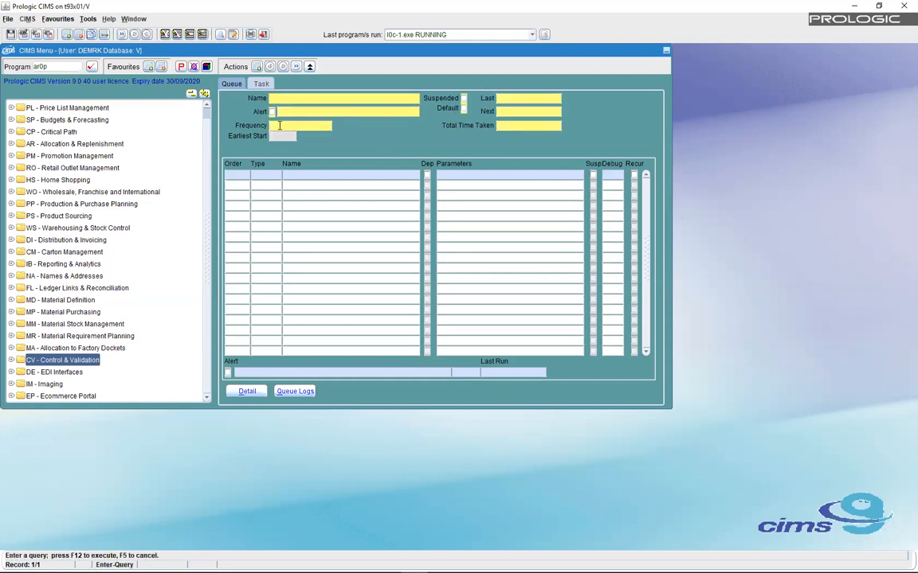
- Tick Default as the query criterion to find the default queue
{"action": "left_click", "coordinate": [278, 126]}
{"action": "left_click", "coordinate": [465, 109]}
{"action": "left_click", "coordinate": [463, 108]}
{"action": "left_click", "coordinate": [26, 35]}
{"action": "left_click", "coordinate": [465, 110]}
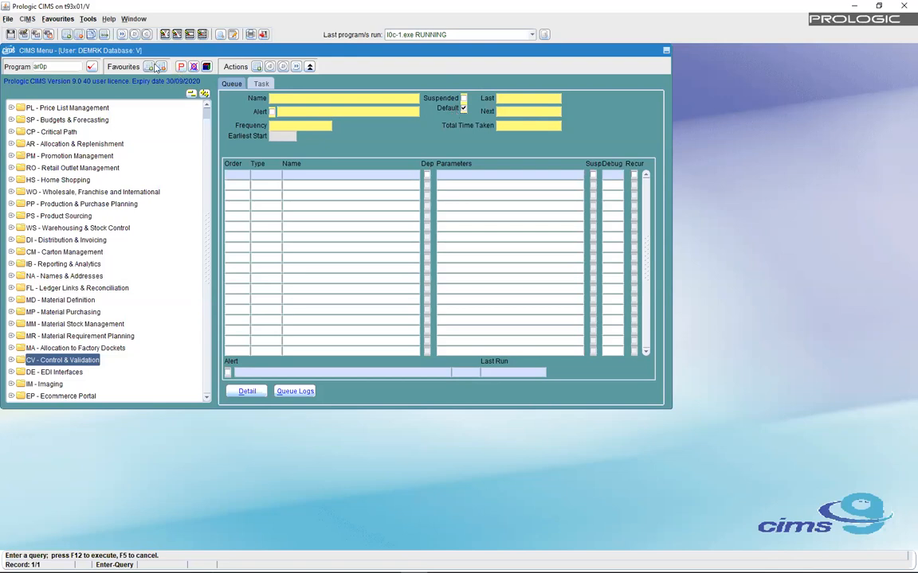
- Run the default-queue query and step through the first few default queues
{"action": "left_click", "coordinate": [36, 35]}
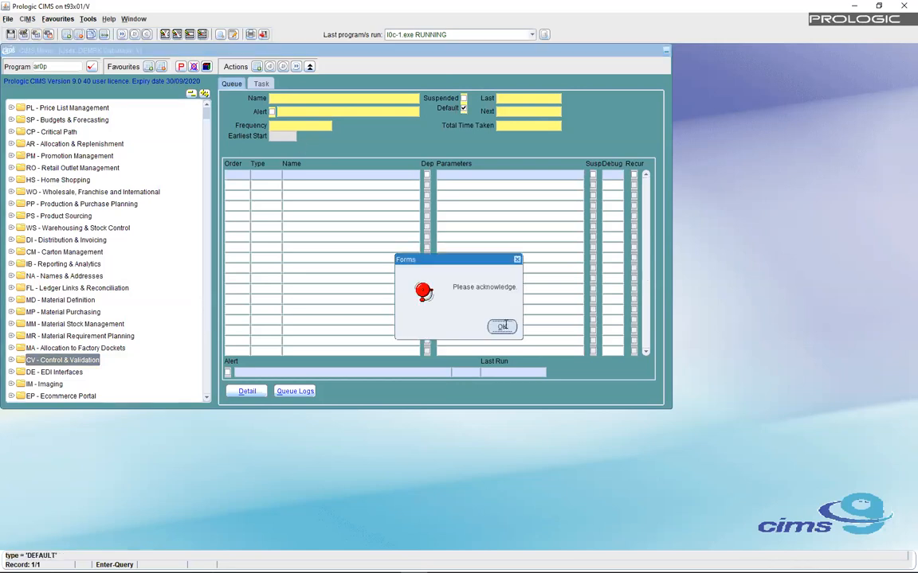
{"action": "left_click", "coordinate": [504, 325]}
{"action": "key", "text": "Down"}
{"action": "key", "text": "Down"}
{"action": "key", "text": "Down"}
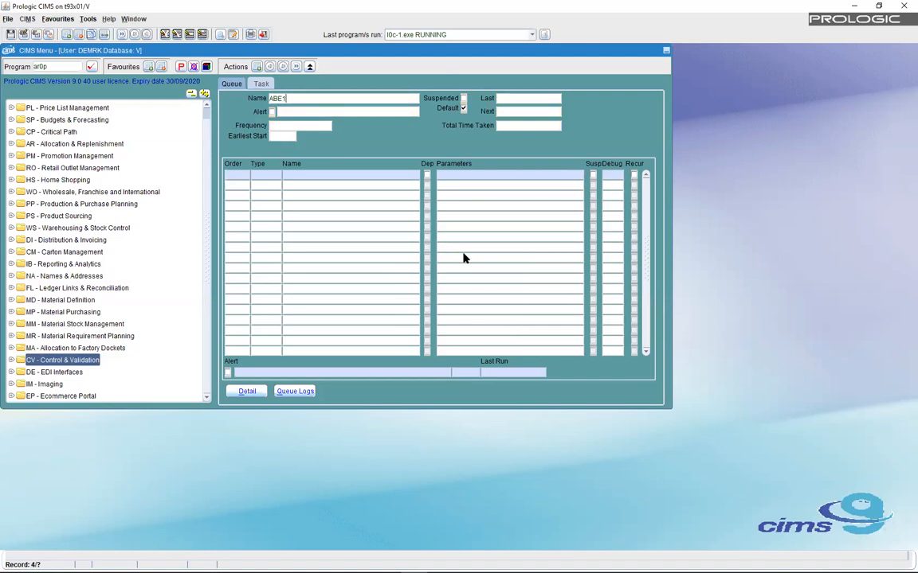
{"action": "key", "text": "Down"}
{"action": "key", "text": "Down"}
{"action": "key", "text": "Down"}
{"action": "key", "text": "Down"}
{"action": "key", "text": "Down"}
{"action": "key", "text": "Down"}
{"action": "key", "text": "Down"}
{"action": "key", "text": "Down"}
{"action": "key", "text": "Down"}
{"action": "key", "text": "Down"}
{"action": "key", "text": "Down"}
{"action": "key", "text": "Down"}
{"action": "key", "text": "Down"}
{"action": "key", "text": "Down"}
{"action": "key", "text": "Down"}
{"action": "key", "text": "Down"}
{"action": "key", "text": "Down"}
{"action": "key", "text": "Down"}
{"action": "key", "text": "Down"}
{"action": "key", "text": "Down"}
{"action": "key", "text": "Down"}
- Search for a queue under the user's own queue name and find none
{"action": "key", "text": "F11"}
{"action": "type", "text": "DEM"}
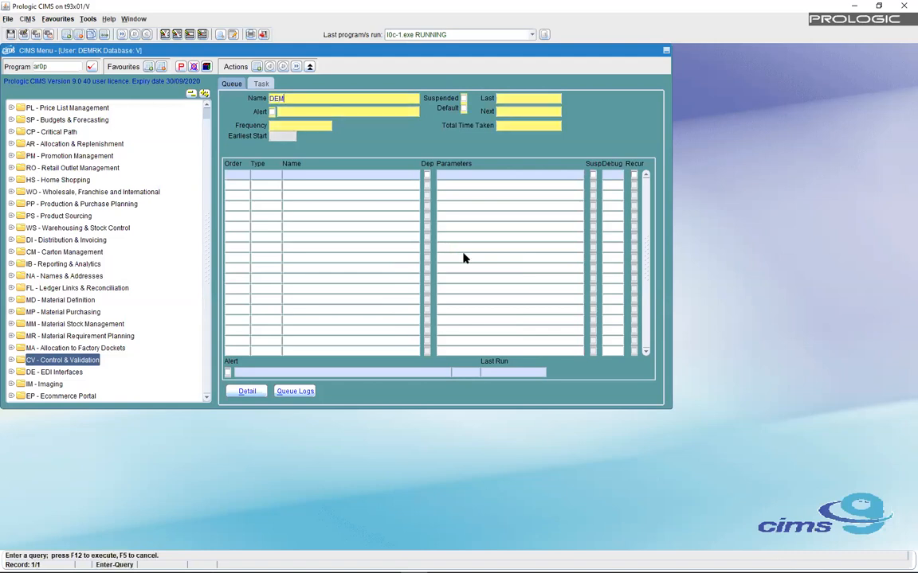
{"action": "type", "text": "RK"}
{"action": "left_click", "coordinate": [503, 327]}
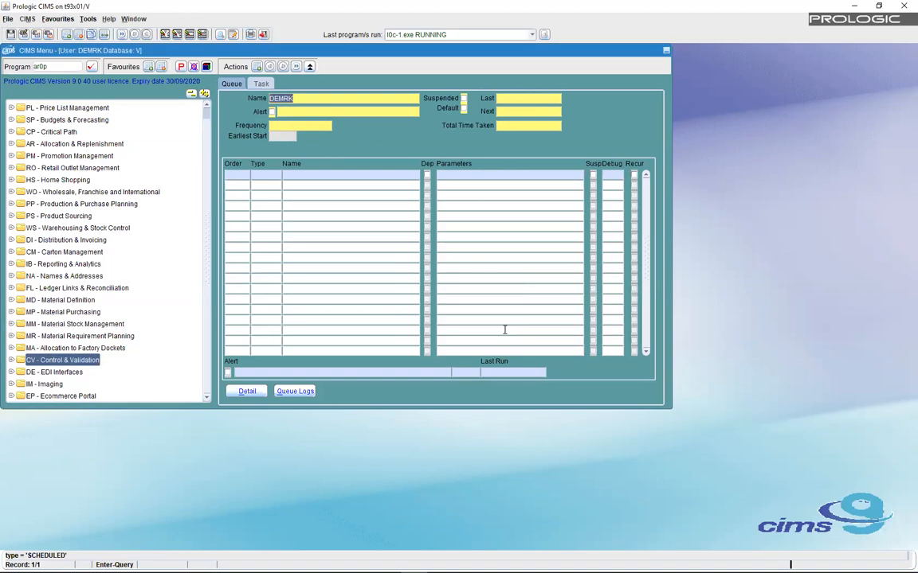
{"action": "left_click", "coordinate": [310, 177]}
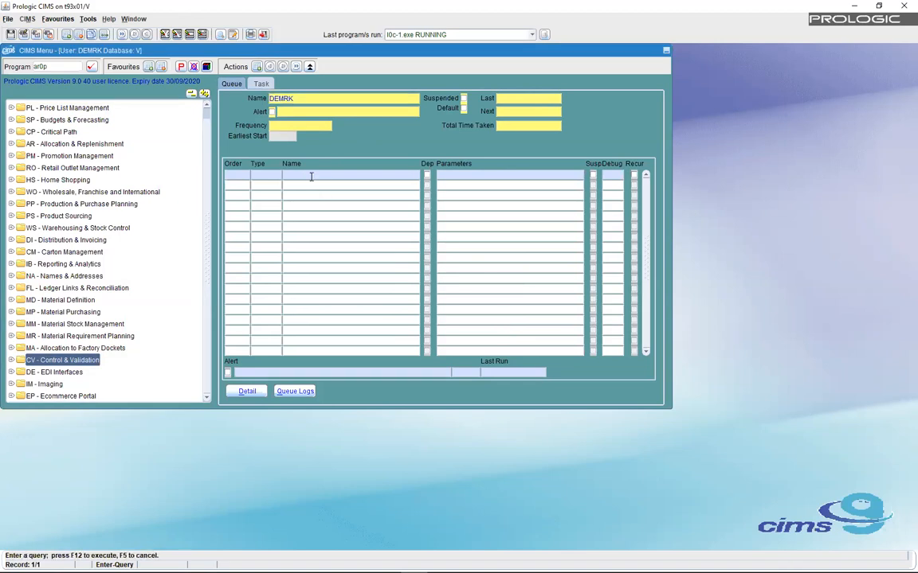
- Clear the Name criterion and query all scheduled queues
{"action": "double_click", "coordinate": [298, 98]}
{"action": "key", "text": "BackSpace"}
{"action": "key", "text": "F12"}
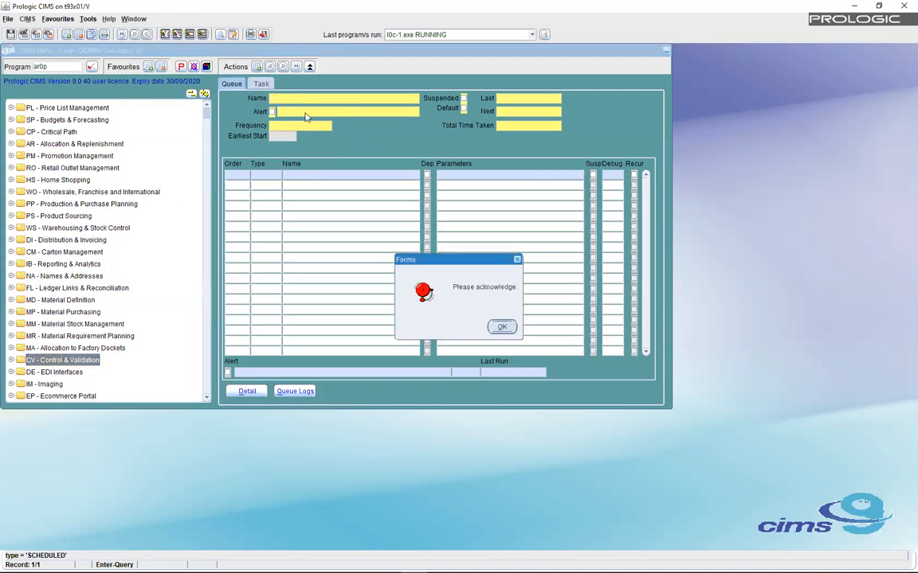
- Browse the scheduled queues, checking the DAILY frequency, Monday run day and Thursday replenishment queue
{"action": "left_click", "coordinate": [509, 328]}
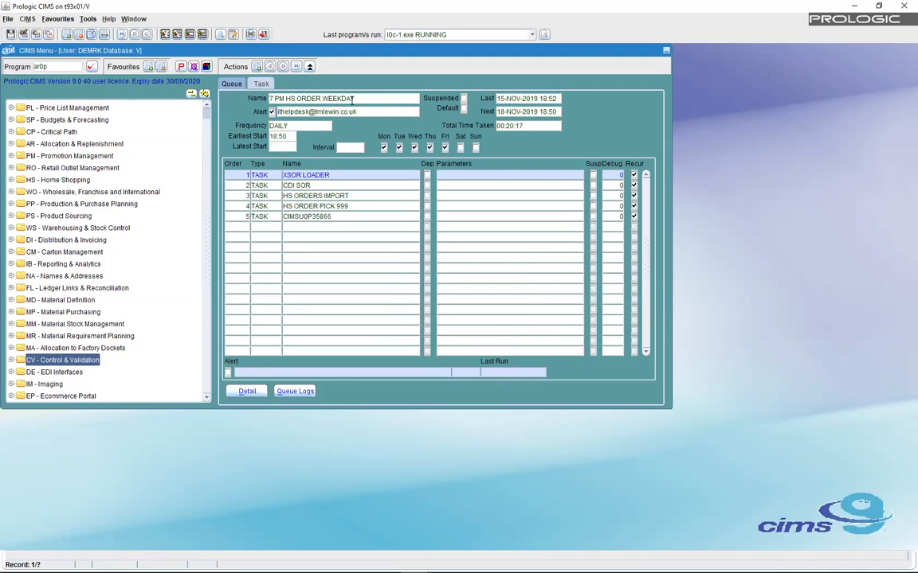
{"action": "left_click_drag", "start_coordinate": [291, 129], "coordinate": [265, 126]}
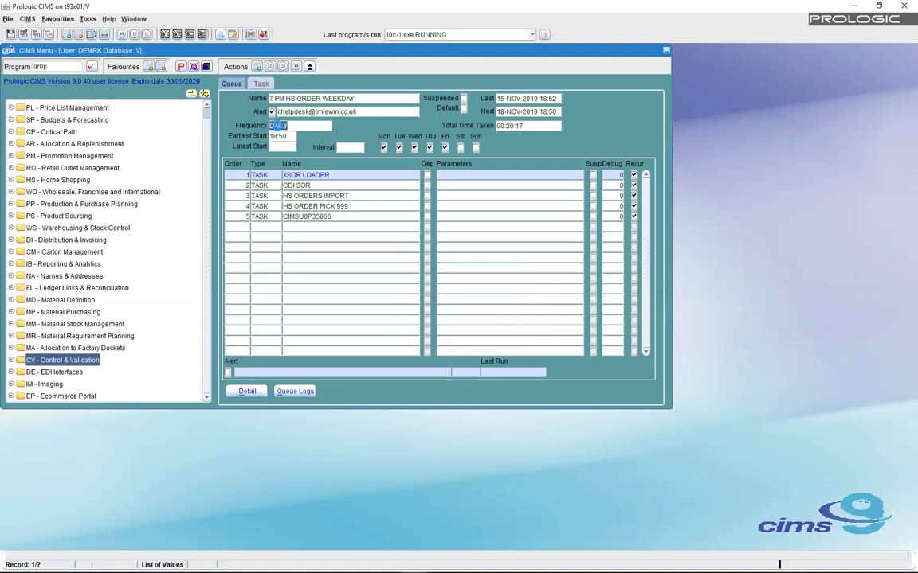
{"action": "left_click", "coordinate": [294, 126]}
{"action": "key", "text": "Down"}
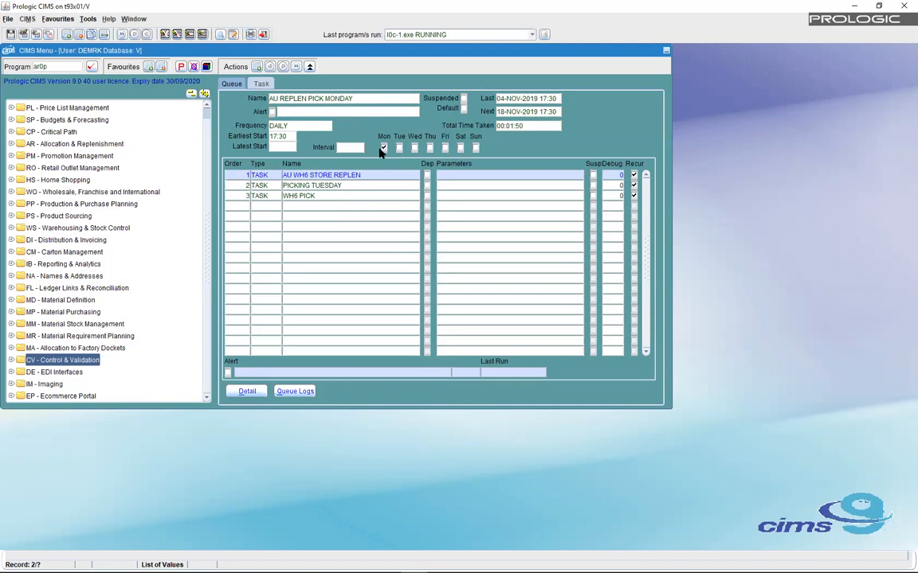
{"action": "left_click", "coordinate": [382, 148]}
{"action": "key", "text": "Down"}
{"action": "key", "text": "Down"}
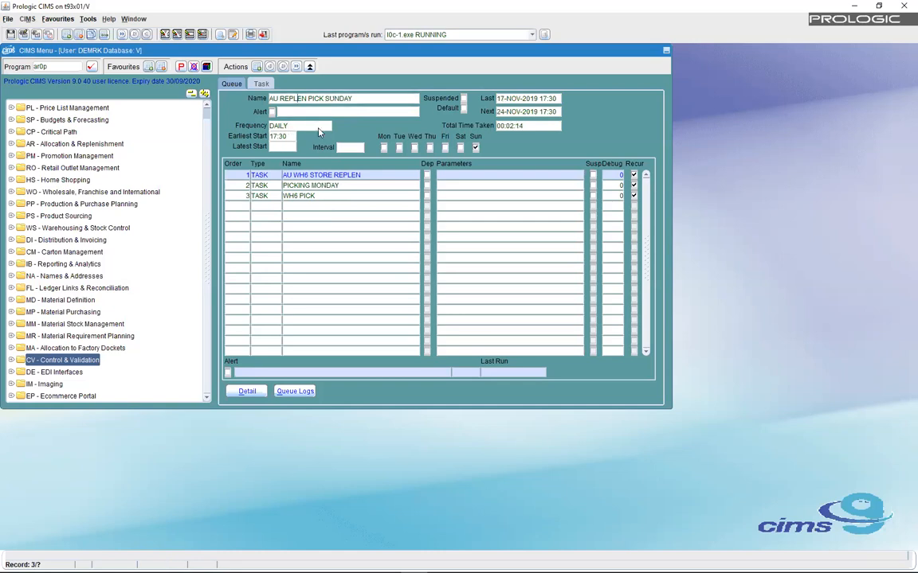
{"action": "key", "text": "Down"}
{"action": "key", "text": "Down"}
{"action": "key", "text": "Down"}
{"action": "key", "text": "Down"}
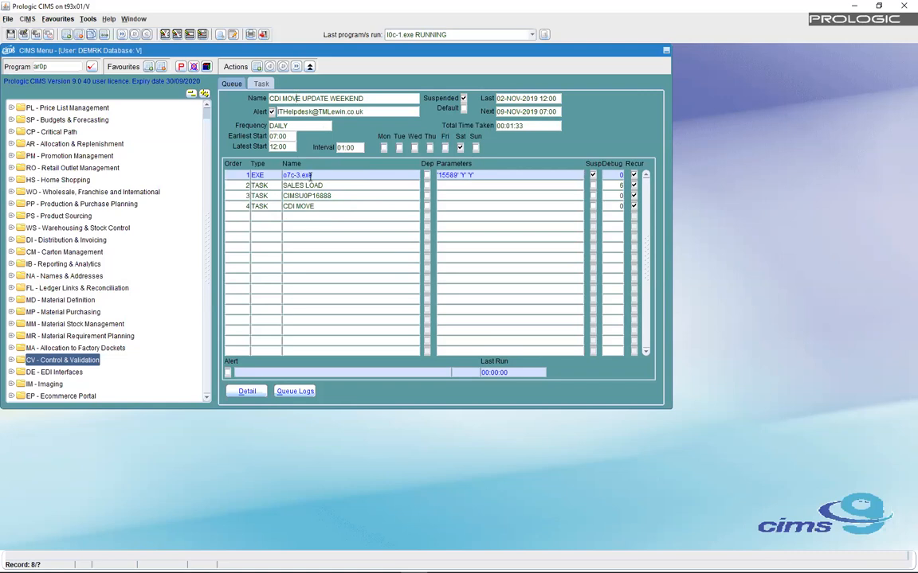
- Inspect the o7c-3.exe and SALES LOAD steps of the last queue, then show the Task page
{"action": "left_click", "coordinate": [283, 175]}
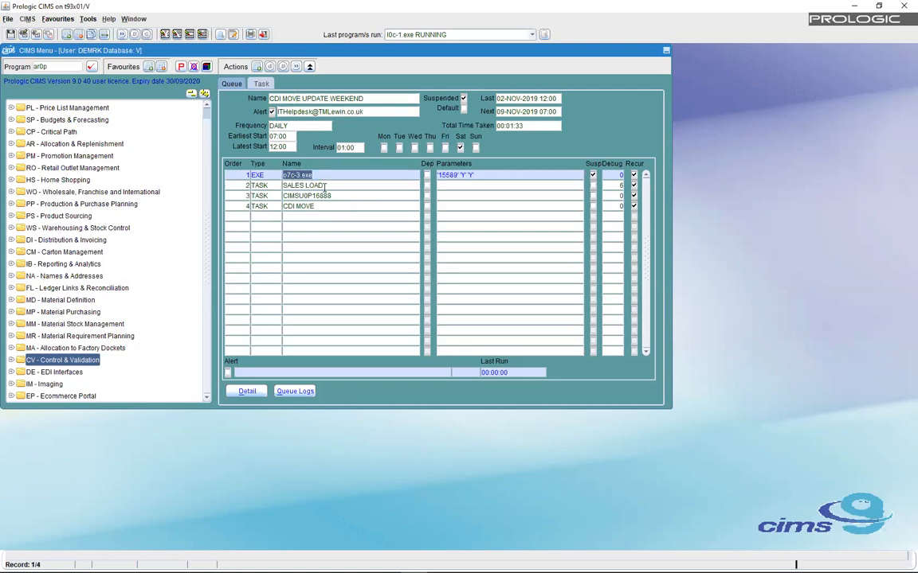
{"action": "left_click", "coordinate": [269, 185]}
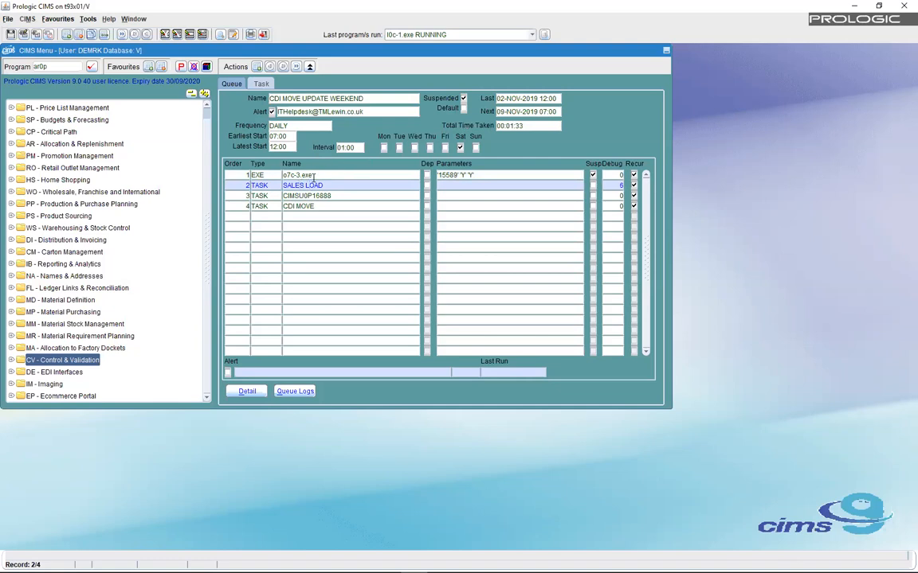
{"action": "left_click", "coordinate": [280, 174]}
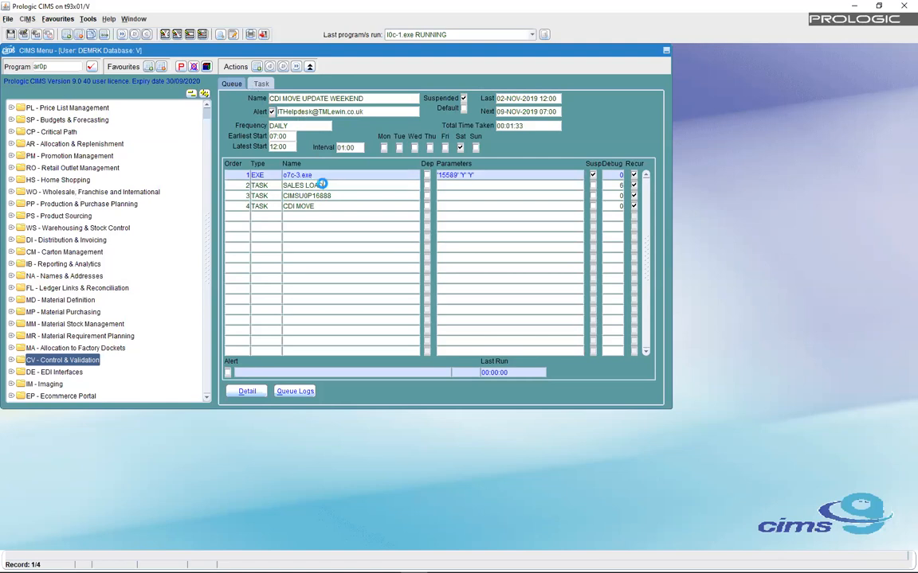
{"action": "left_click", "coordinate": [307, 186]}
{"action": "left_click", "coordinate": [262, 84]}
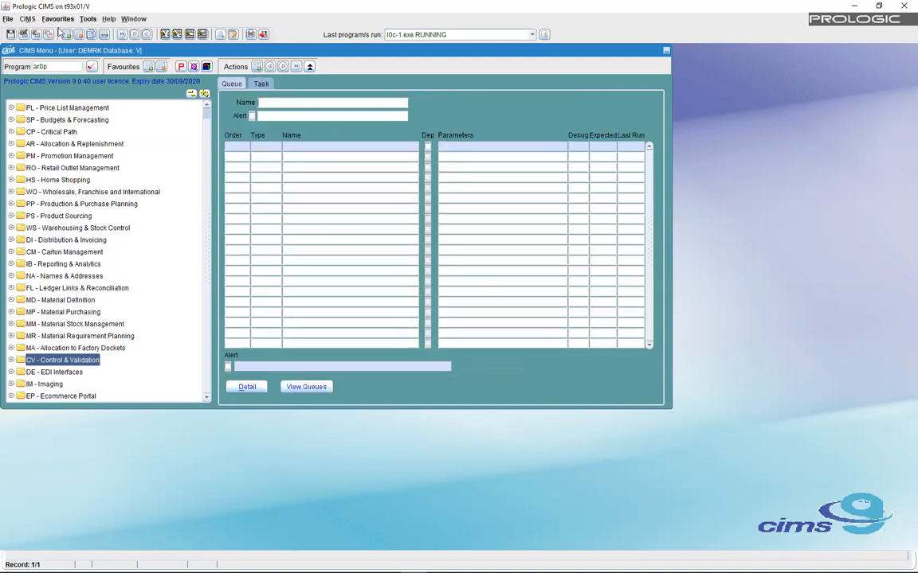
- Look up the SALES LOAD task and select its i8x-3.exe and following steps
{"action": "left_click", "coordinate": [22, 33]}
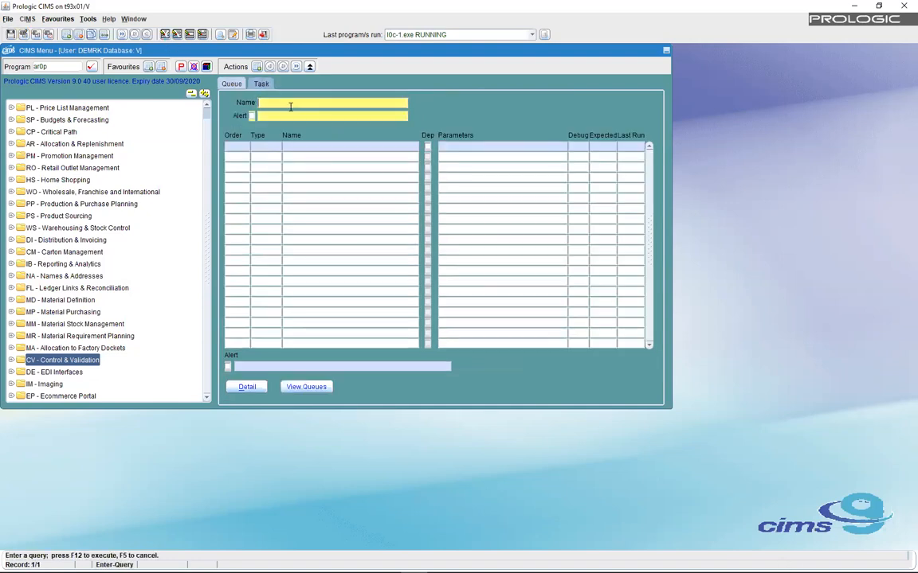
{"action": "type", "text": "SALES LOA"}
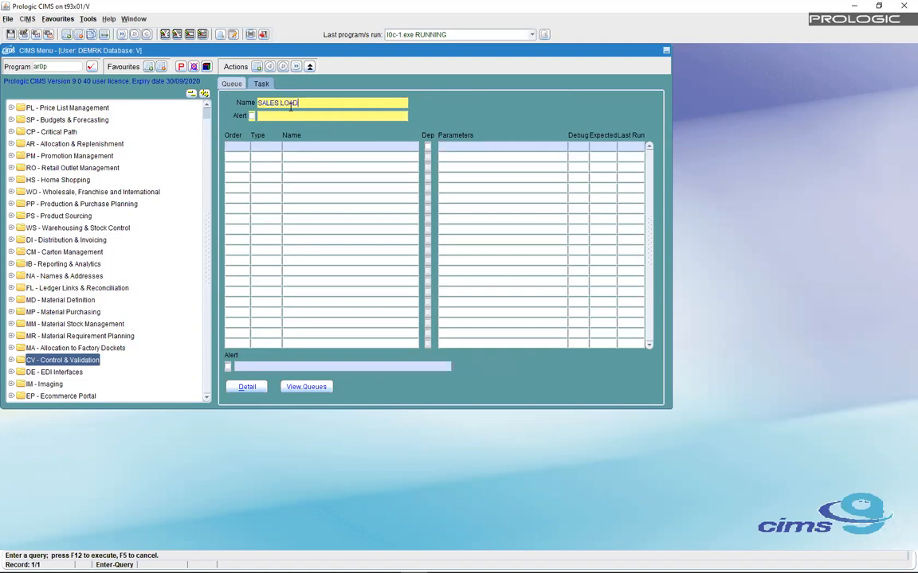
{"action": "key", "text": "F12"}
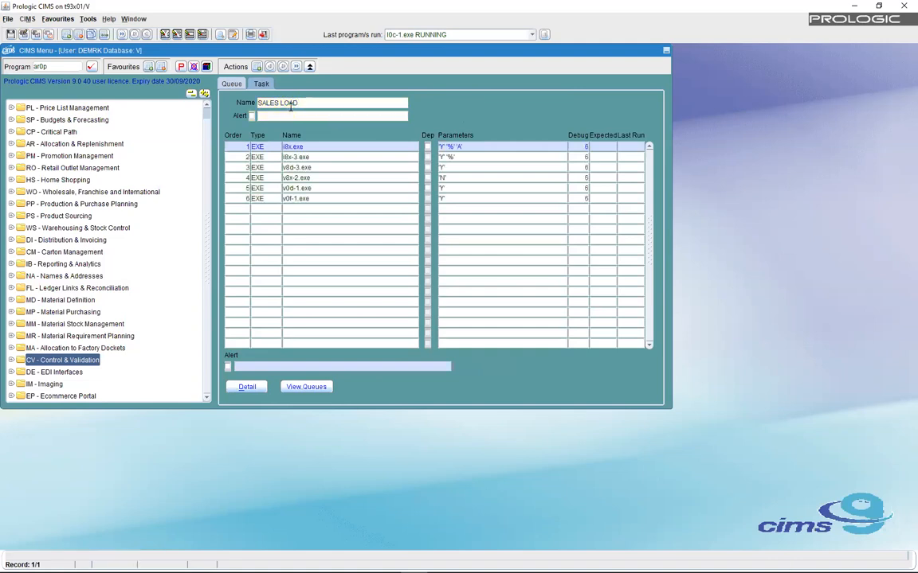
{"action": "left_click", "coordinate": [303, 157]}
{"action": "left_click_drag", "start_coordinate": [311, 162], "coordinate": [319, 198]}
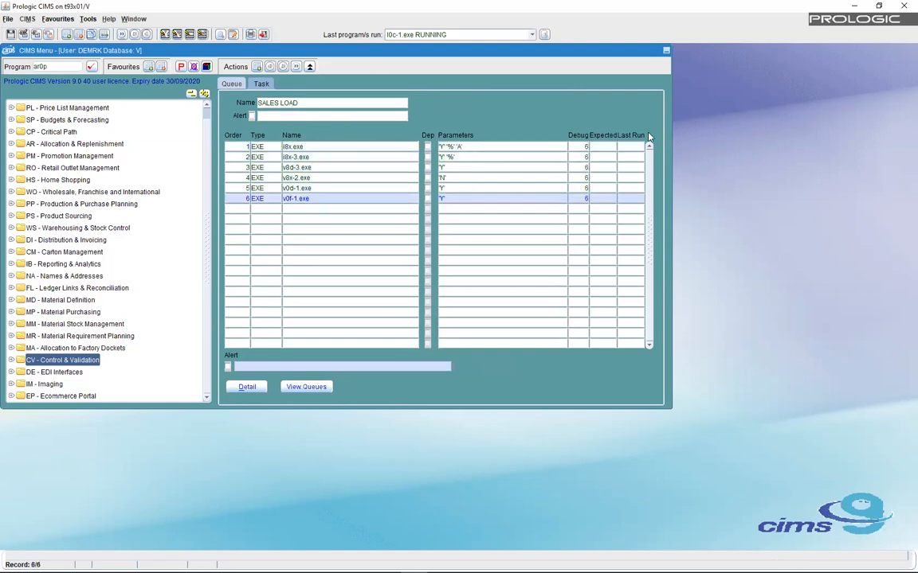
- Check the SALES LOAD program rows, including v8x-2.exe's debug level, and return to CDI MOVE UPDATE WEEKEND
{"action": "left_click", "coordinate": [580, 146]}
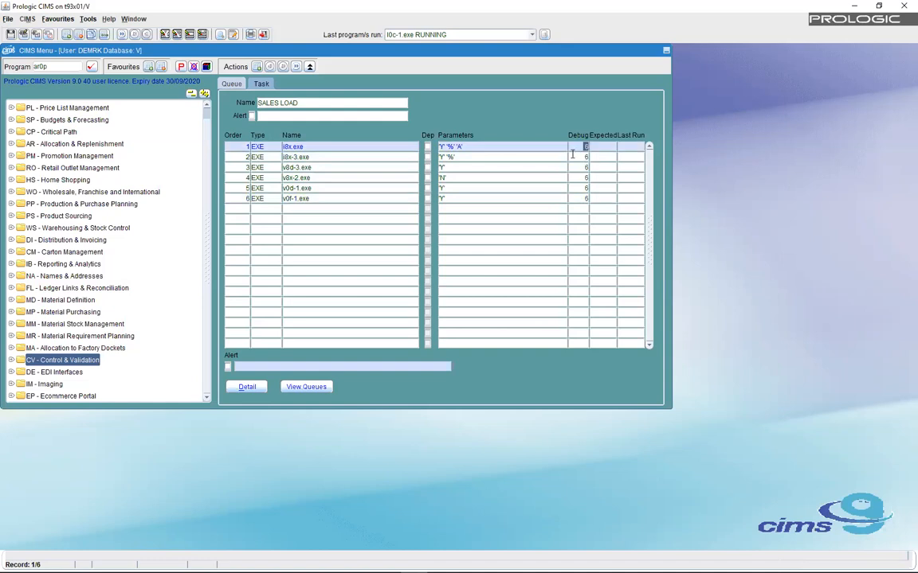
{"action": "left_click", "coordinate": [585, 157]}
{"action": "left_click", "coordinate": [586, 168]}
{"action": "left_click", "coordinate": [586, 178]}
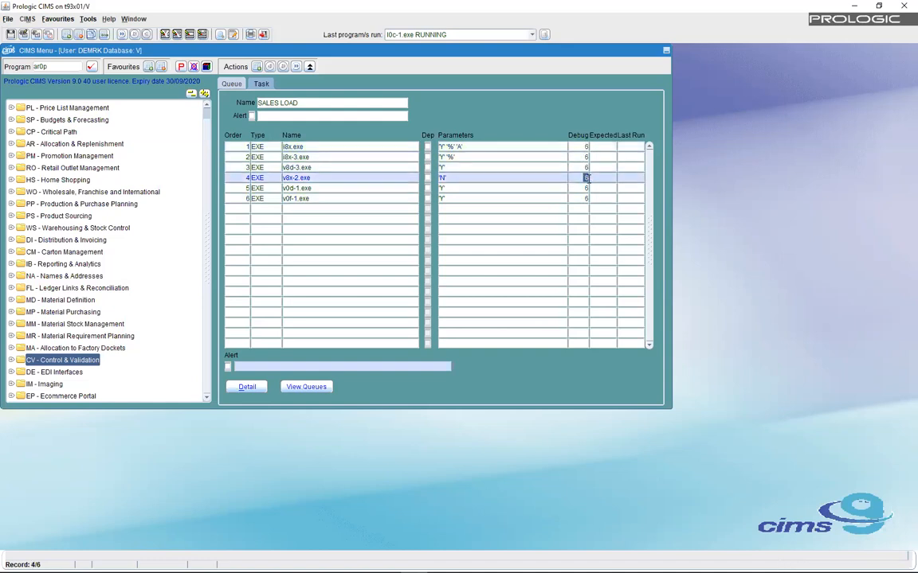
{"action": "left_click", "coordinate": [230, 84]}
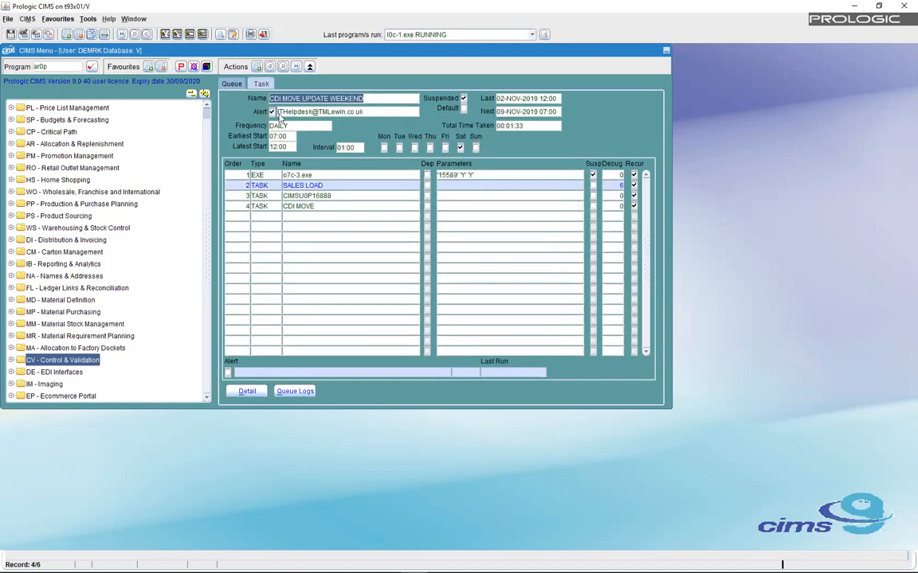
- Query default queues by the user's queue name, showing its empty step list, last run 14-NOV-2019
{"action": "key", "text": "F11"}
{"action": "type", "text": "DEMRK"}
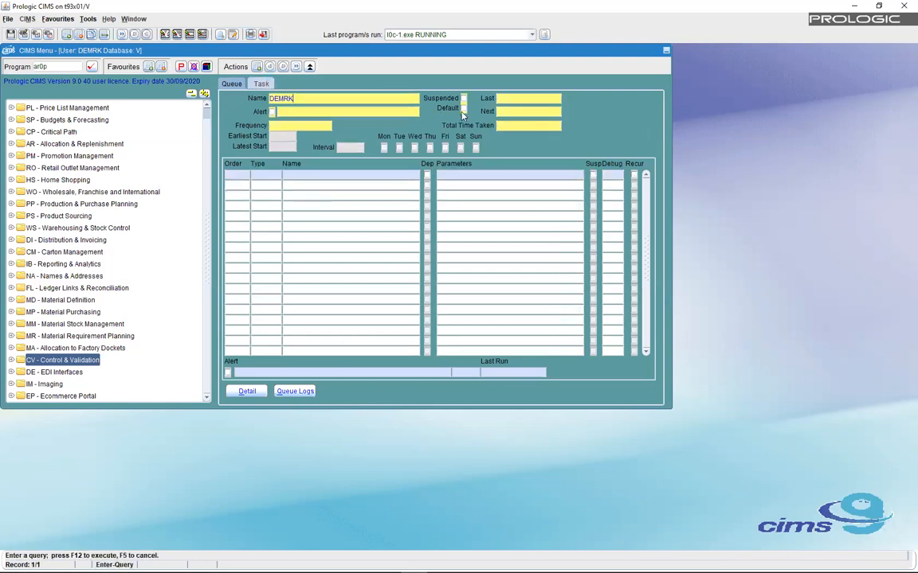
{"action": "left_click", "coordinate": [462, 108]}
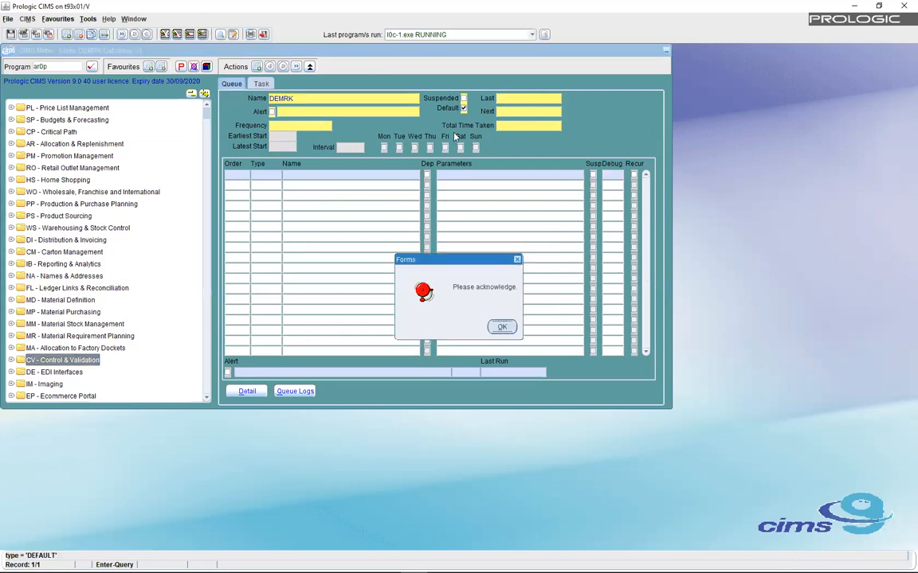
{"action": "left_click", "coordinate": [502, 326]}
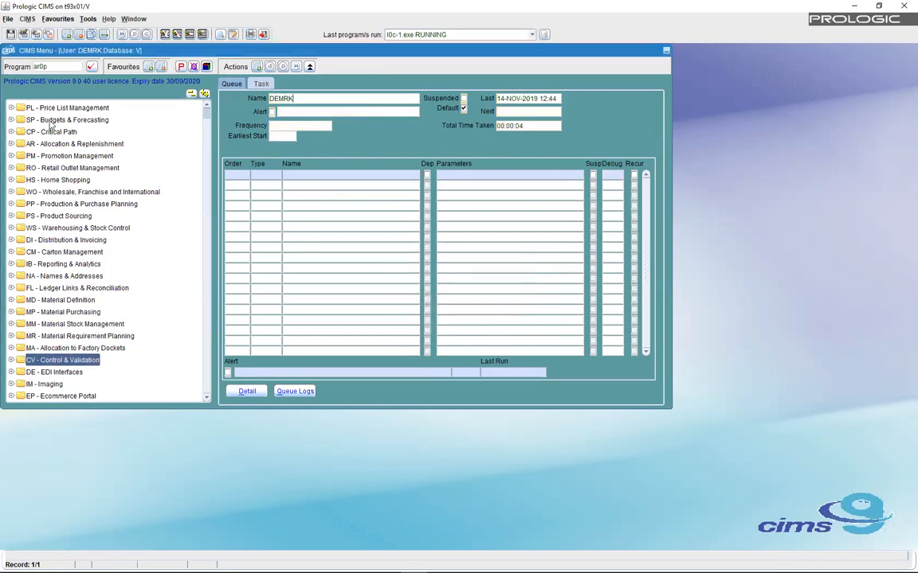
{"action": "scroll", "coordinate": [190, 132], "scroll_direction": "up", "scroll_amount": 1}
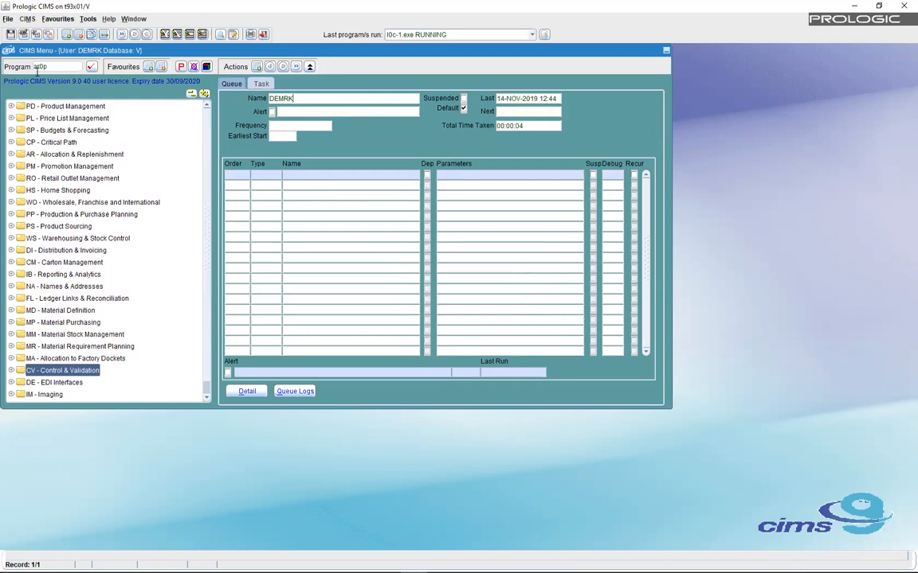
- Queue the Run Pack Barcode Creation Program from PD > 6 Housekeeping with Pack Barcode ticked
{"action": "left_click", "coordinate": [10, 107]}
{"action": "left_click", "coordinate": [21, 154]}
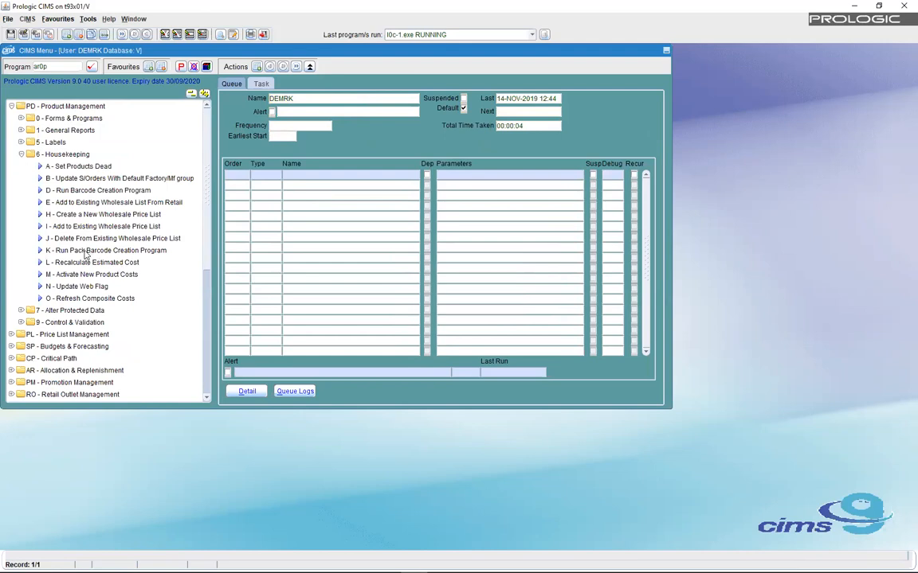
{"action": "left_click", "coordinate": [85, 251]}
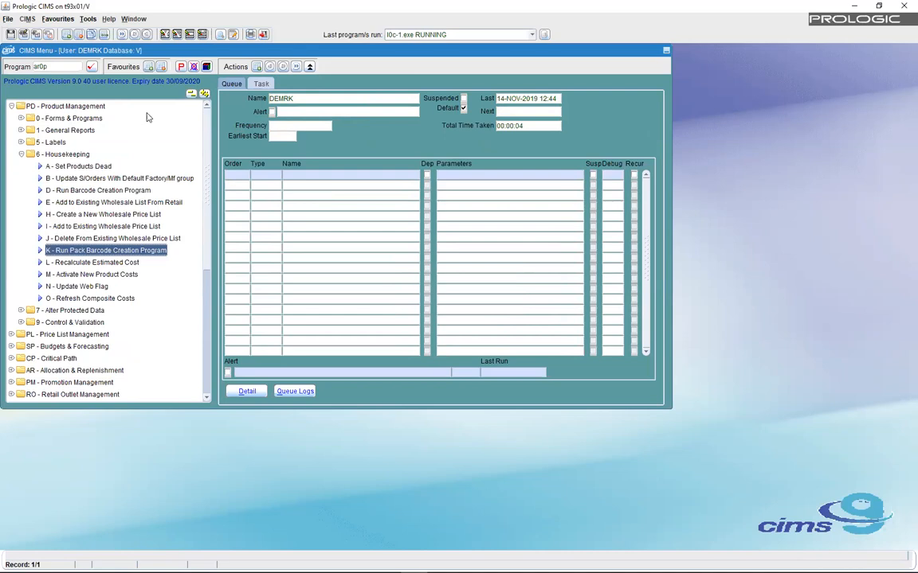
{"action": "double_click", "coordinate": [83, 250]}
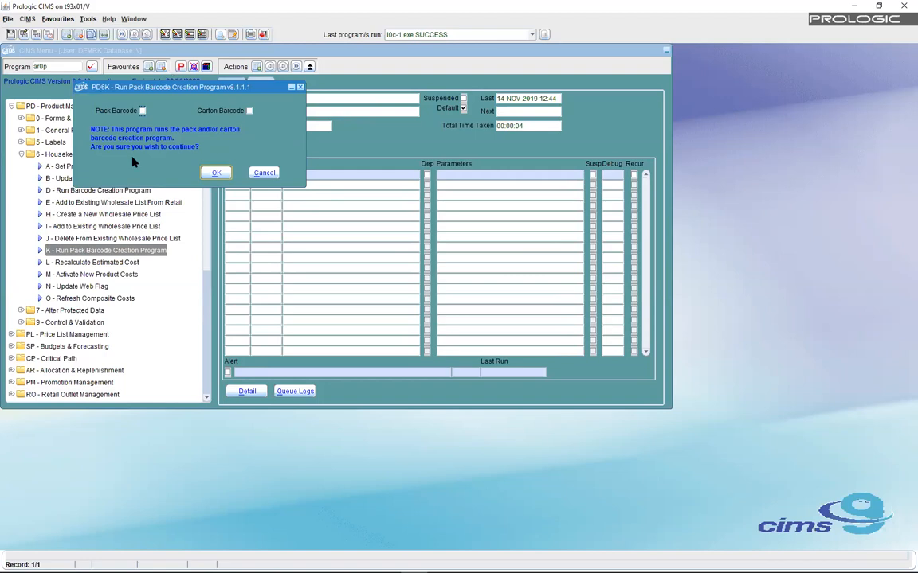
{"action": "left_click", "coordinate": [141, 111]}
{"action": "left_click", "coordinate": [214, 172]}
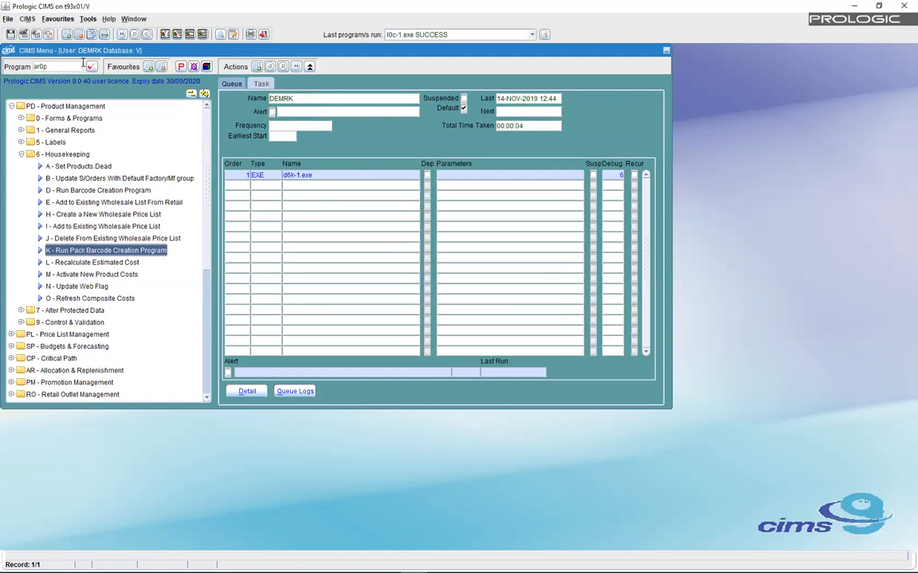
{"action": "left_click", "coordinate": [91, 66]}
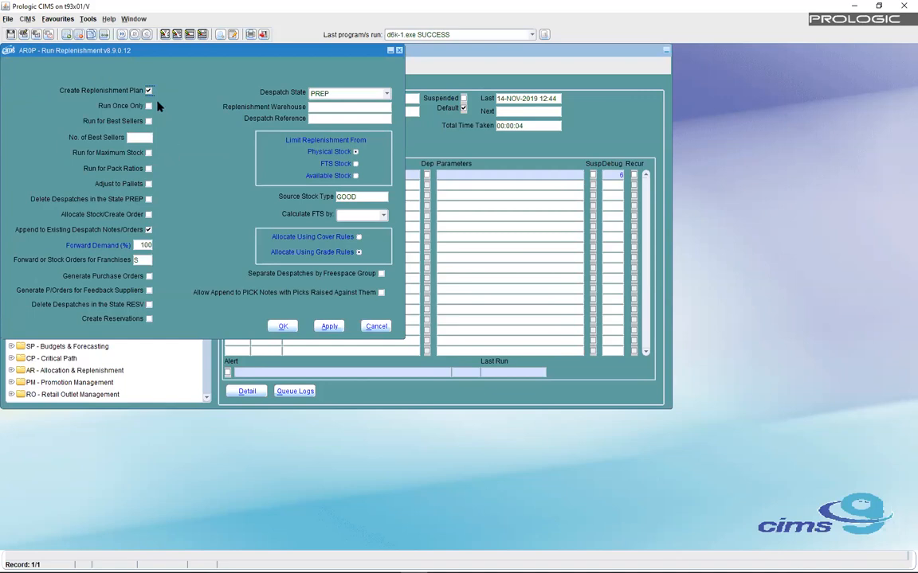
- Queue Run Replenishment for warehouse WH1 with Allocate Stock/Create Order ticked
{"action": "left_click", "coordinate": [148, 214]}
{"action": "left_click", "coordinate": [315, 106]}
{"action": "type", "text": "WH1"}
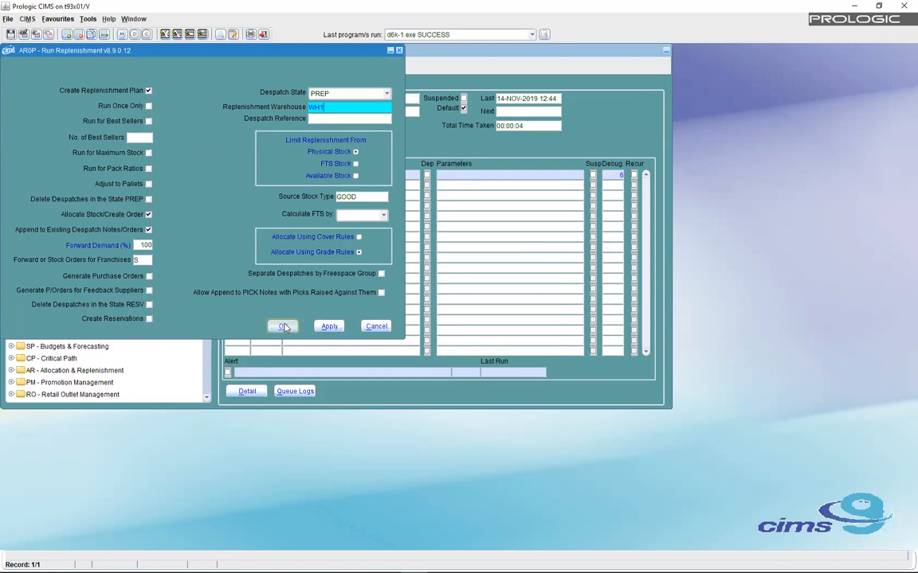
{"action": "left_click", "coordinate": [328, 327]}
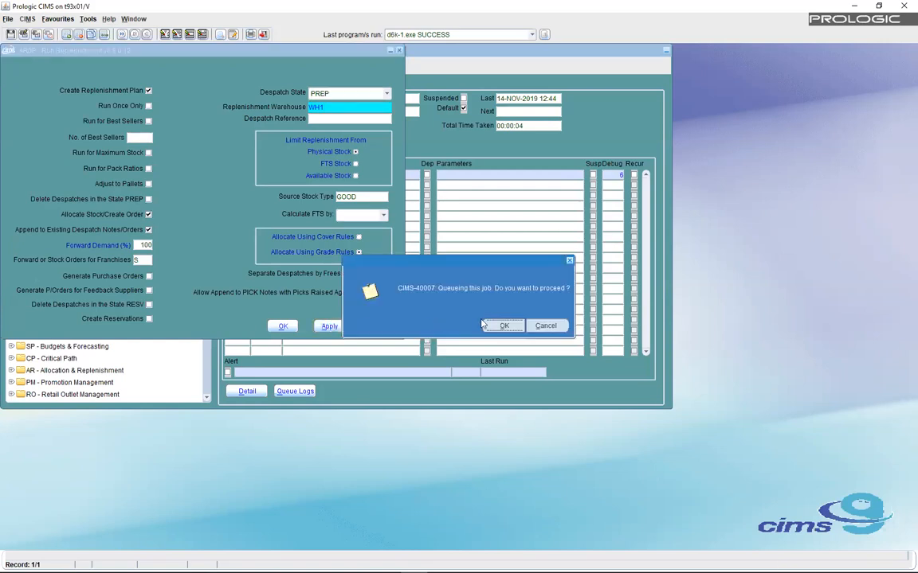
{"action": "left_click", "coordinate": [483, 325]}
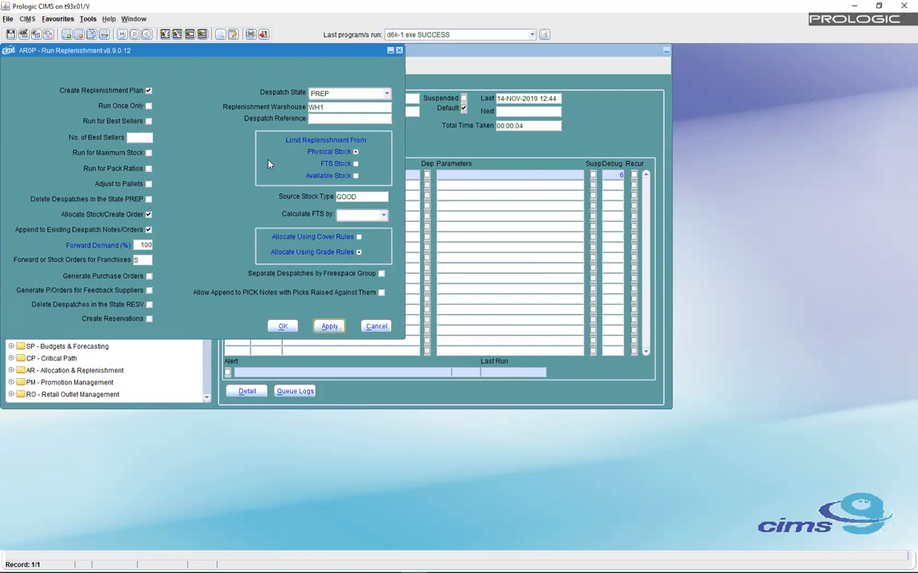
- Change the warehouse to WH2 and queue a second replenishment run
{"action": "left_click", "coordinate": [319, 106]}
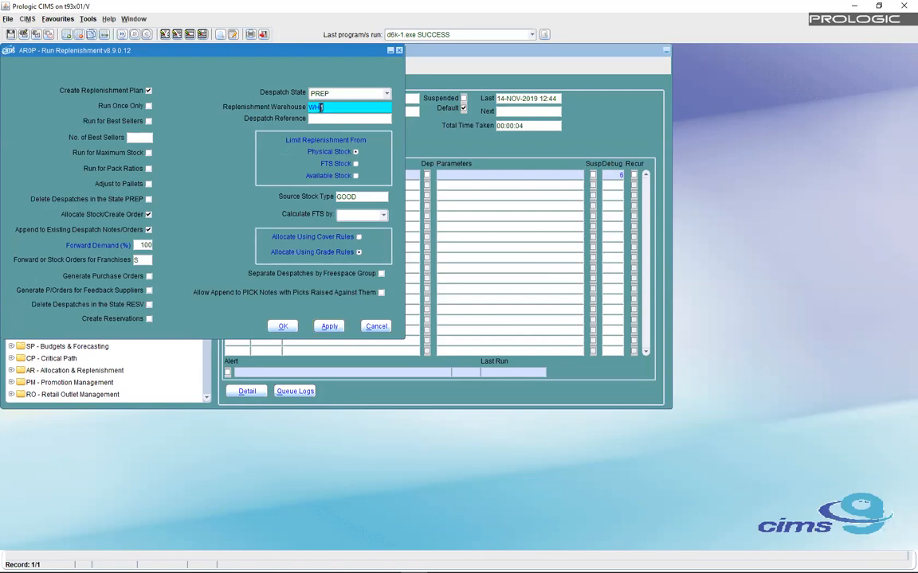
{"action": "type", "text": "WH2"}
{"action": "left_click", "coordinate": [281, 327]}
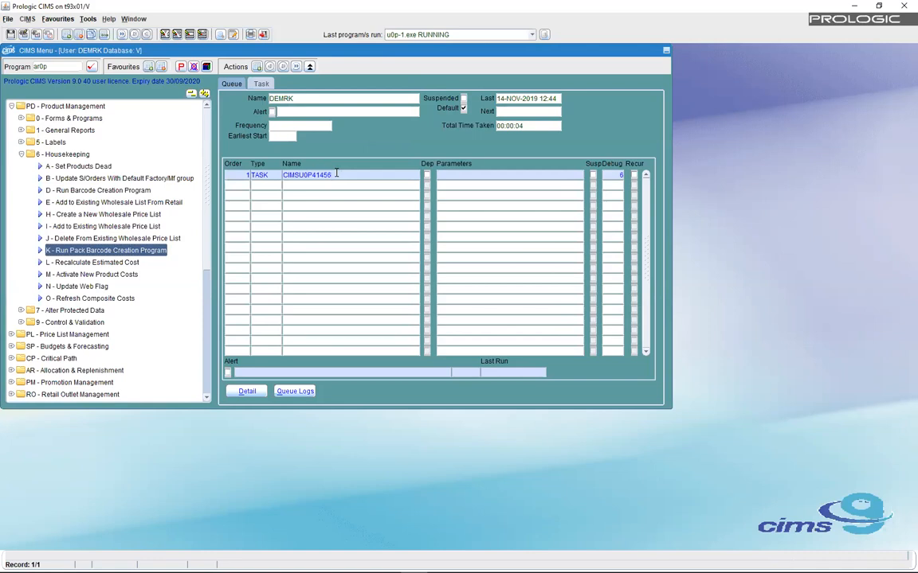
- Refresh the queue, cancel the pending query with F5, close the Scheduler and select program code ar0p
{"action": "key", "text": "F8"}
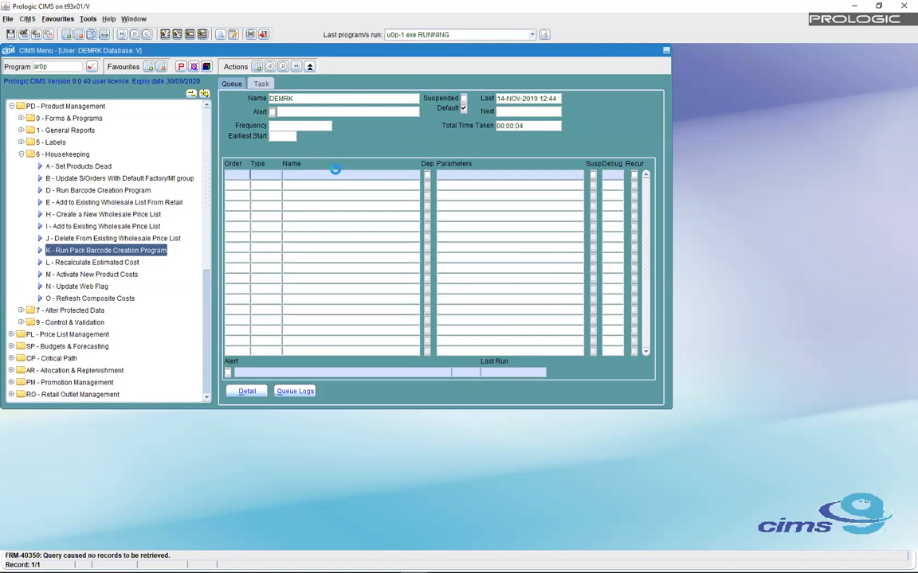
{"action": "key", "text": "F7"}
{"action": "key", "text": "F8"}
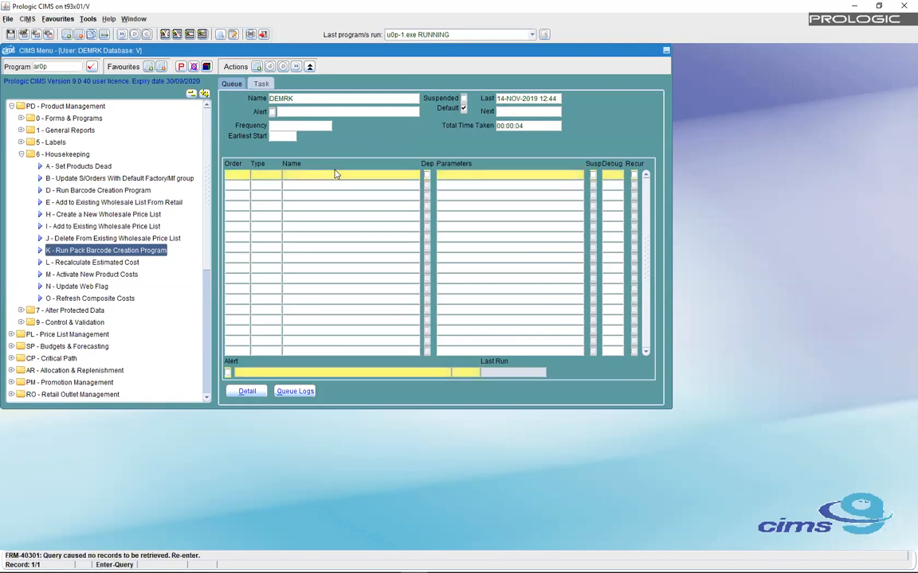
{"action": "left_click", "coordinate": [193, 67]}
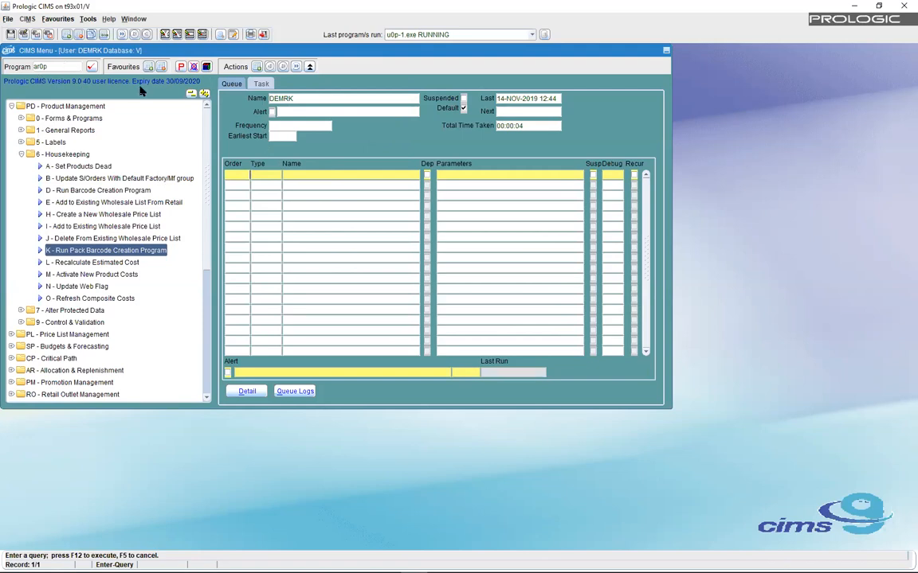
{"action": "key", "text": "F5"}
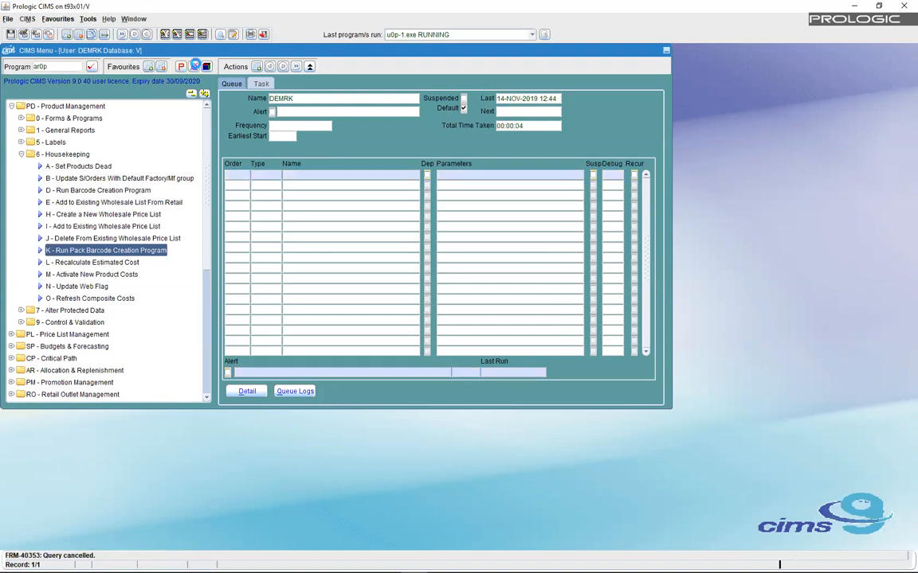
{"action": "left_click_drag", "start_coordinate": [53, 66], "coordinate": [22, 67]}
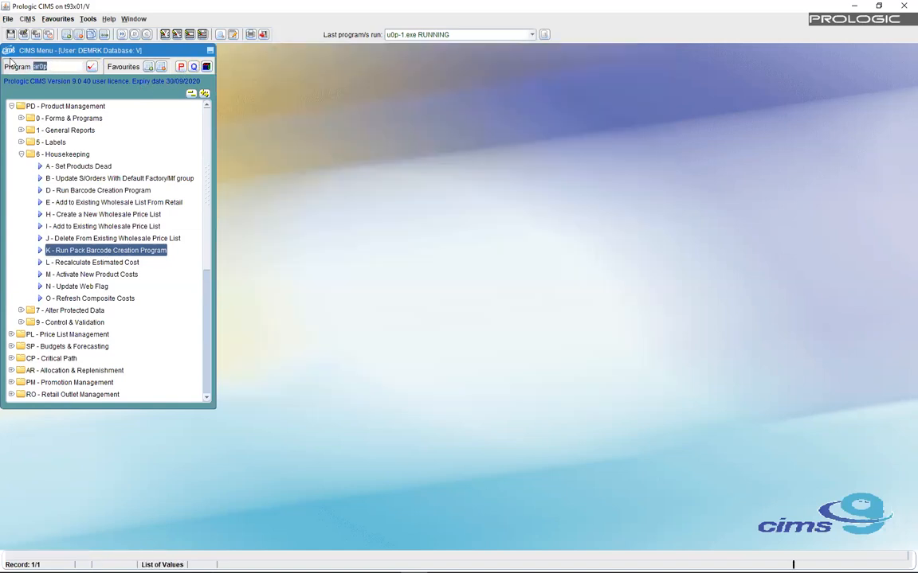
- Open Job Maintenance (a5f) status list and inspect the d6k-1.exe and u0p replenishment jobs
{"action": "type", "text": "a5f"}
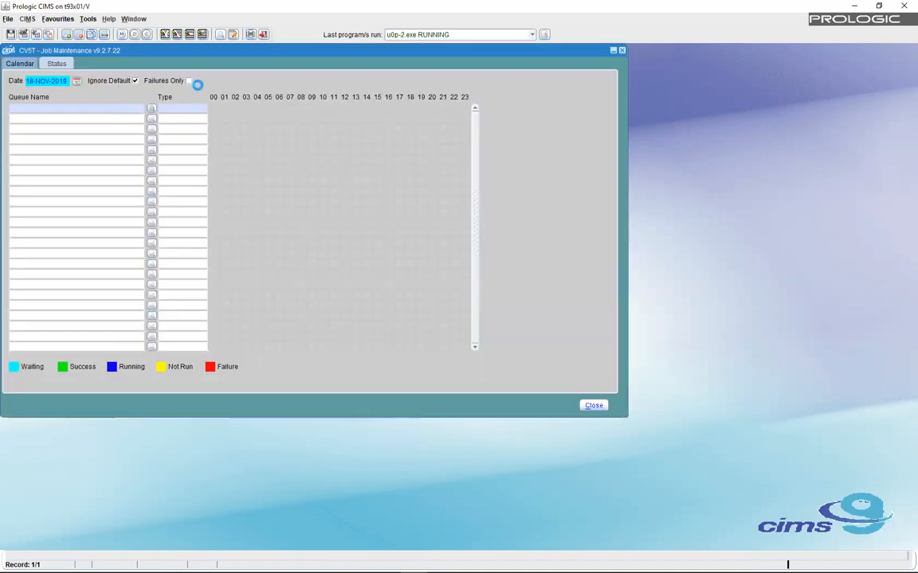
{"action": "left_click", "coordinate": [126, 138]}
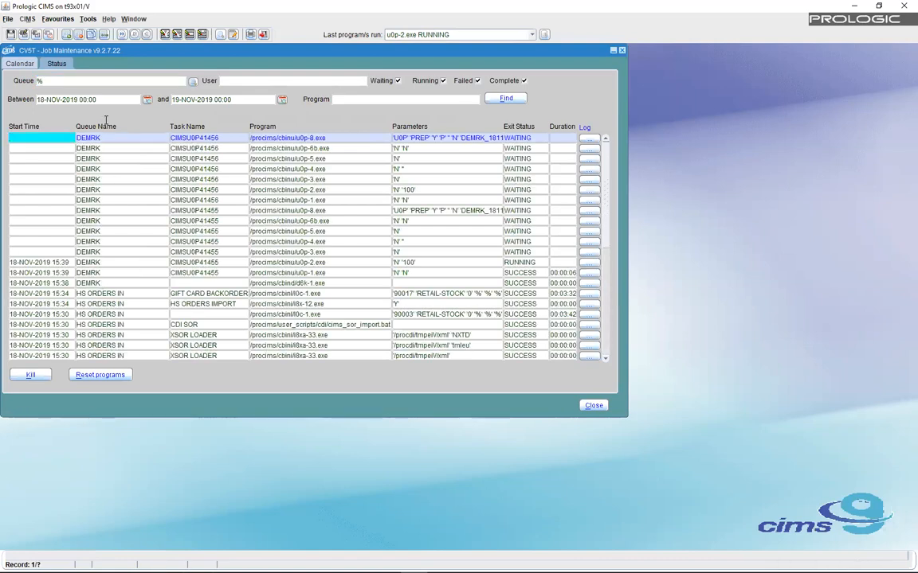
{"action": "left_click", "coordinate": [328, 284]}
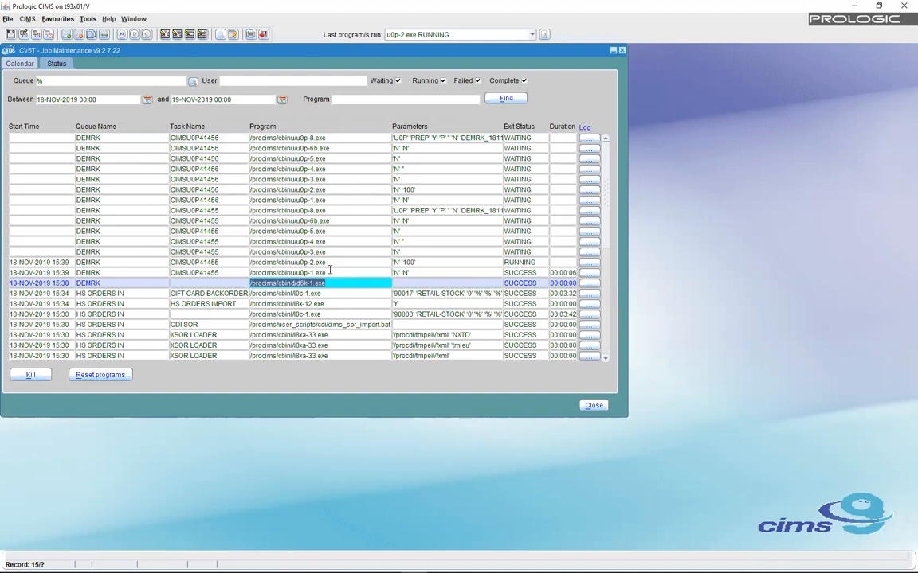
{"action": "left_click", "coordinate": [185, 209]}
{"action": "left_click_drag", "start_coordinate": [184, 208], "coordinate": [166, 208]}
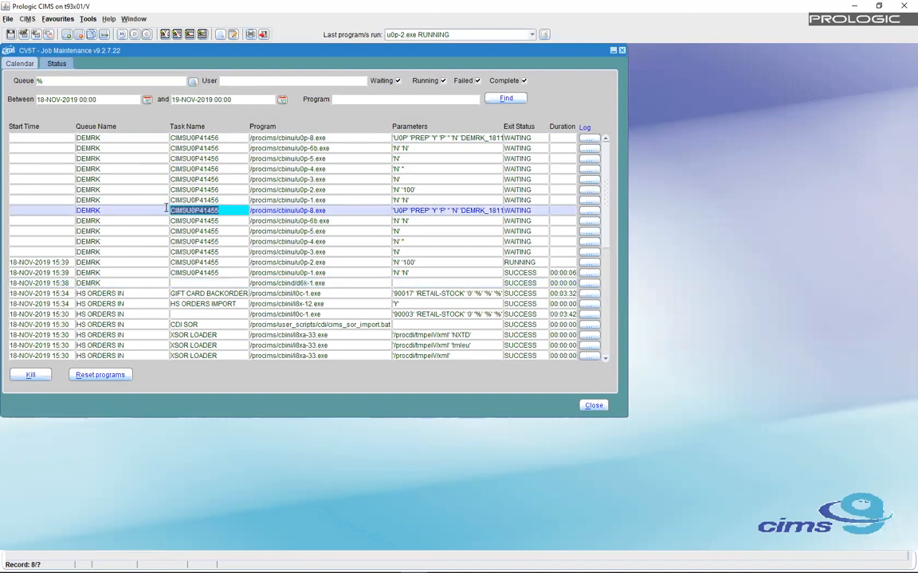